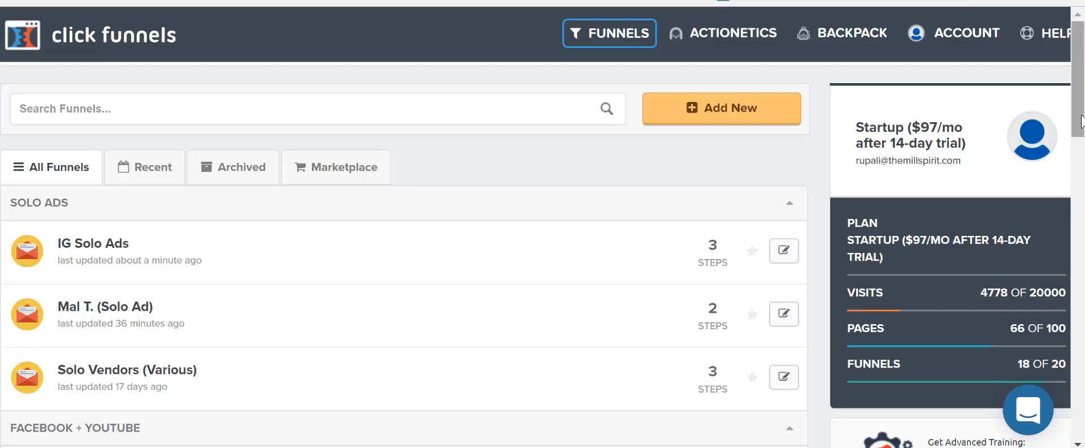
# Dismiss the Facebook notification that overlaps the funnels dashboard.
pyautogui.moveTo(1082, 116)
pyautogui.mouseDown()
pyautogui.moveTo(1081, 124)
pyautogui.moveTo(1081, 109)
pyautogui.mouseUp()
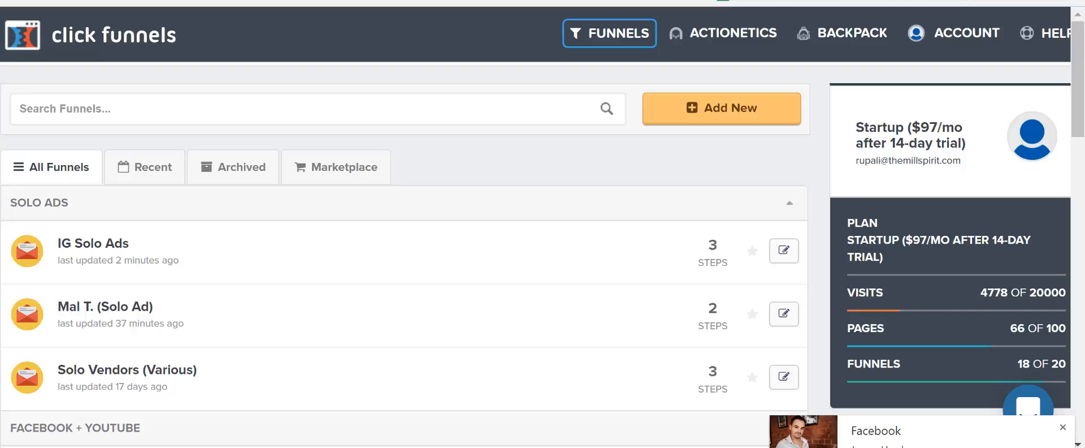
pyautogui.click(1063, 427)
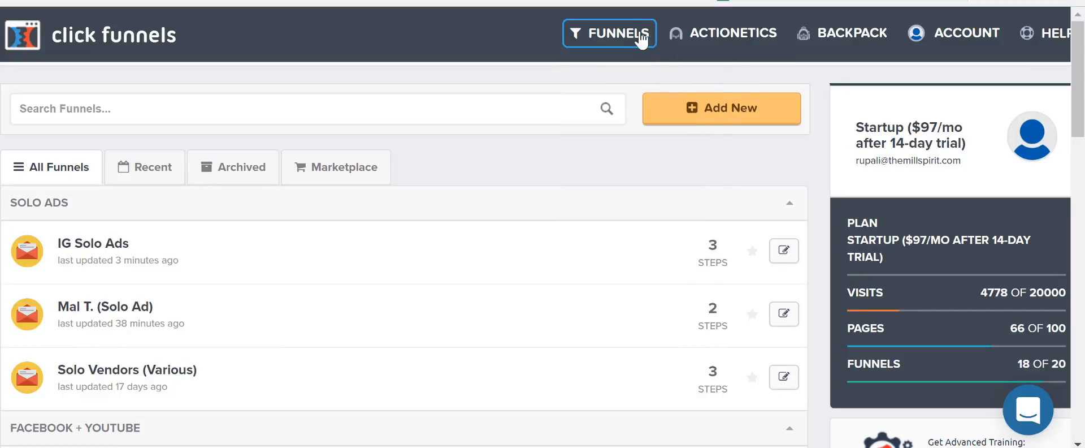
# Examine the Funnels, Backpack, Account and Help options in the dashboard's main navigation.
pyautogui.moveTo(601, 36)
pyautogui.hscroll(1, 535, 254)
pyautogui.hscroll(1, 582, 261)
pyautogui.moveTo(568, 41)
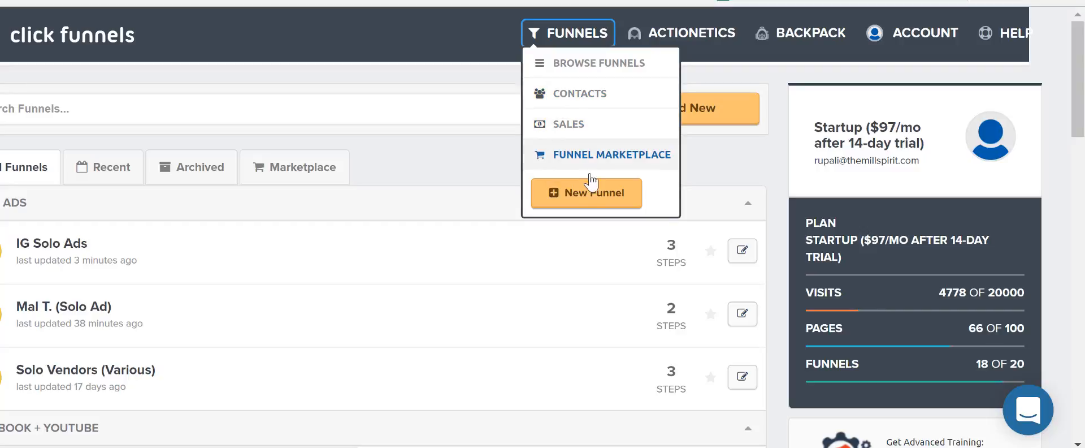
pyautogui.moveTo(565, 108)
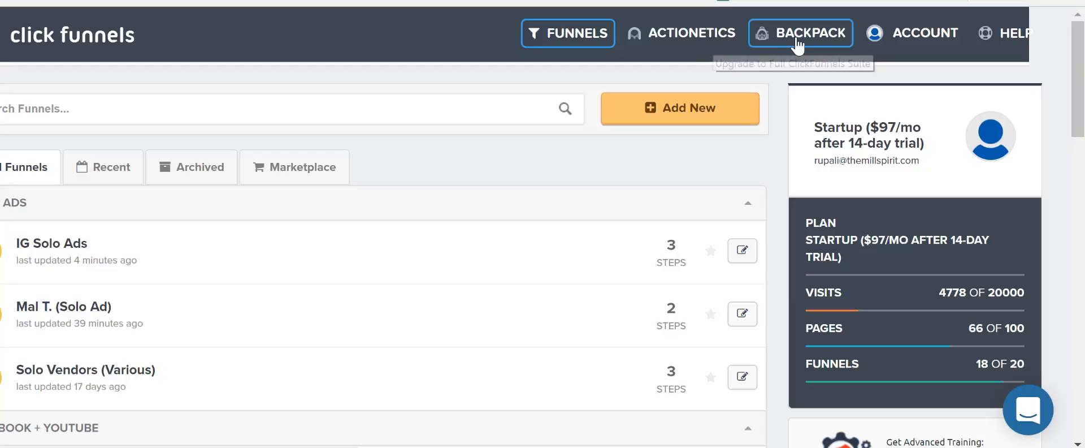
pyautogui.moveTo(931, 43)
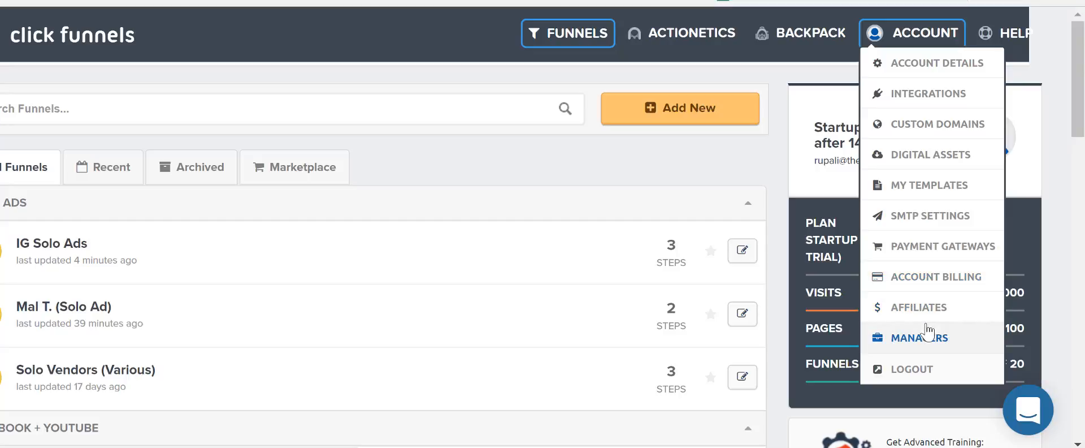
pyautogui.moveTo(1008, 41)
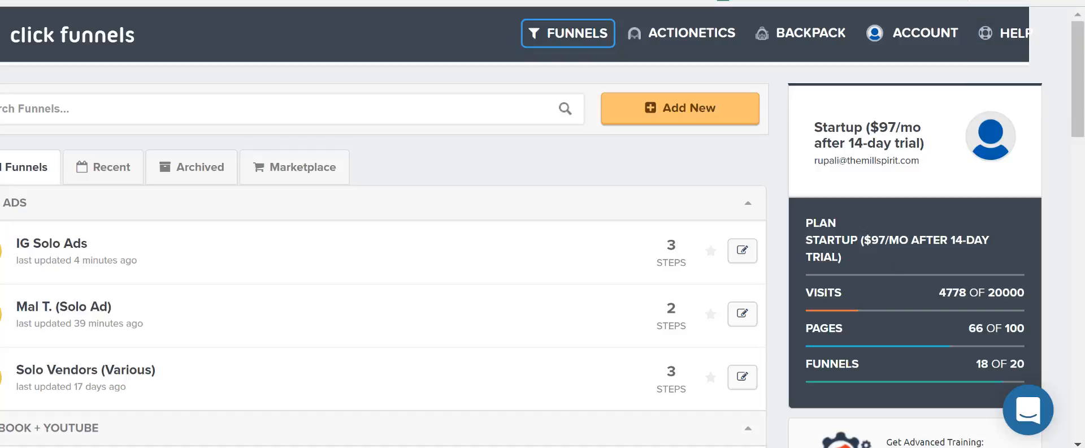
pyautogui.hscroll(-1, 531, 226)
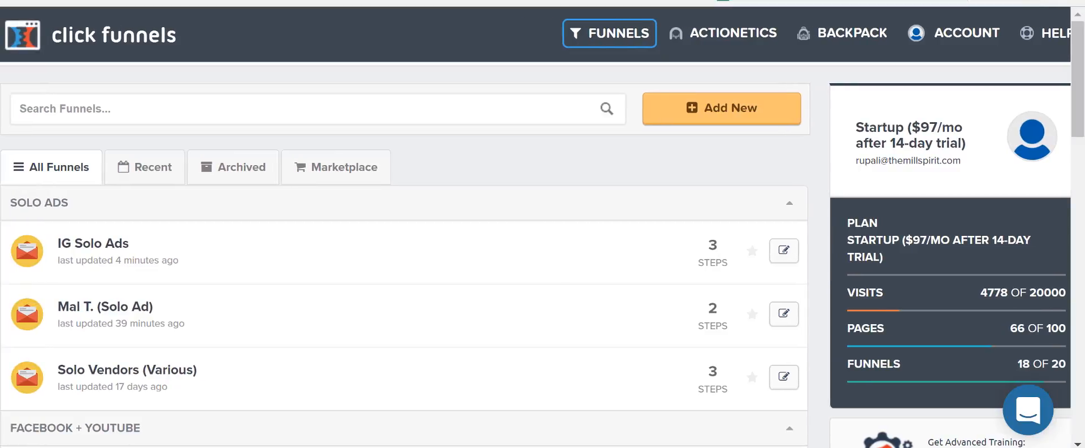
pyautogui.moveTo(1080, 77); pyautogui.dragTo(1084, 31)
pyautogui.moveTo(1081, 67)
pyautogui.mouseDown()
pyautogui.moveTo(1082, 368)
pyautogui.moveTo(1082, 53)
pyautogui.mouseUp()
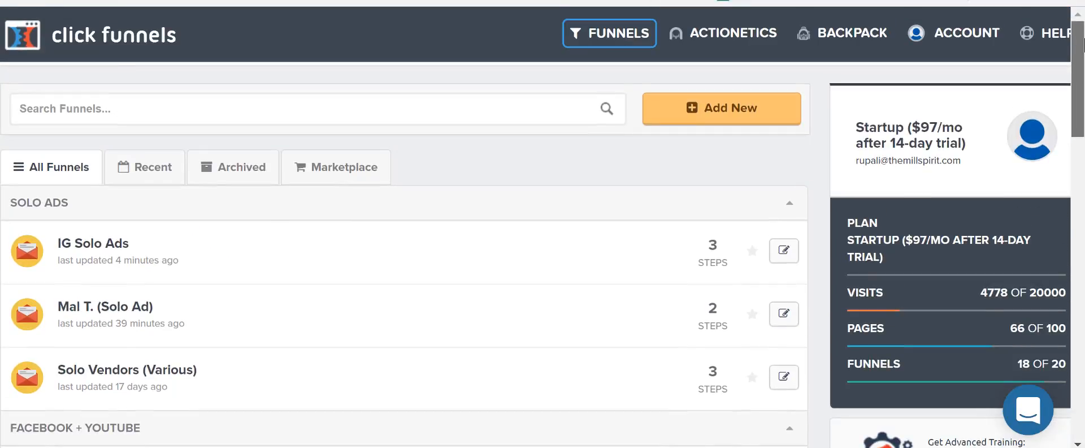
# Start a new funnel with the Collect Emails goal and name it Demo Funnel.
pyautogui.click(724, 112)
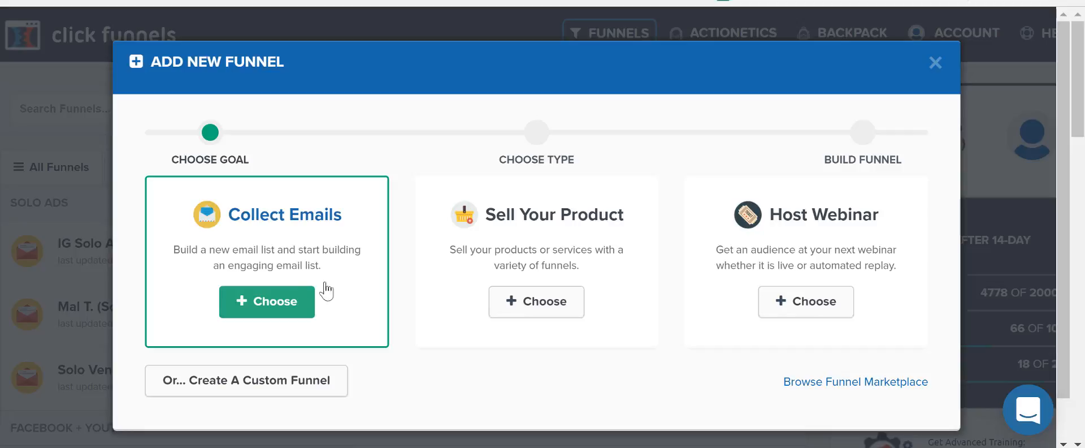
pyautogui.click(269, 304)
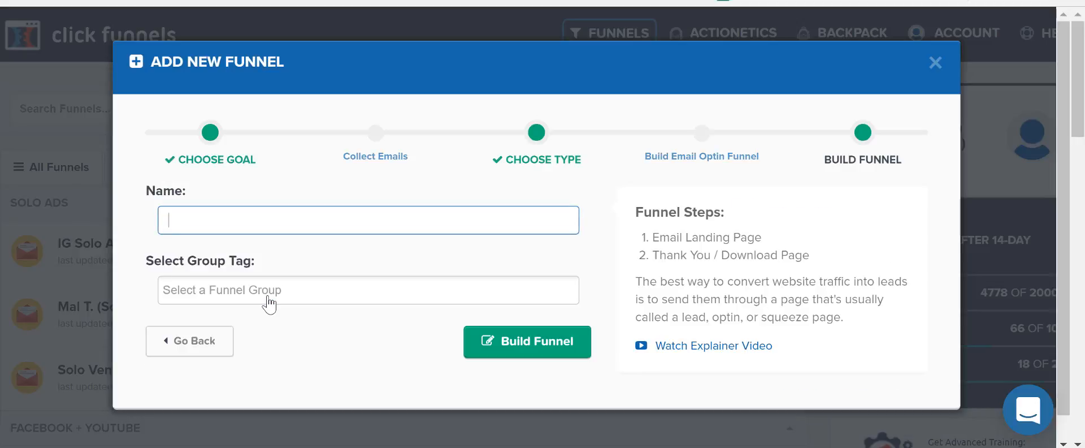
pyautogui.write('Te')
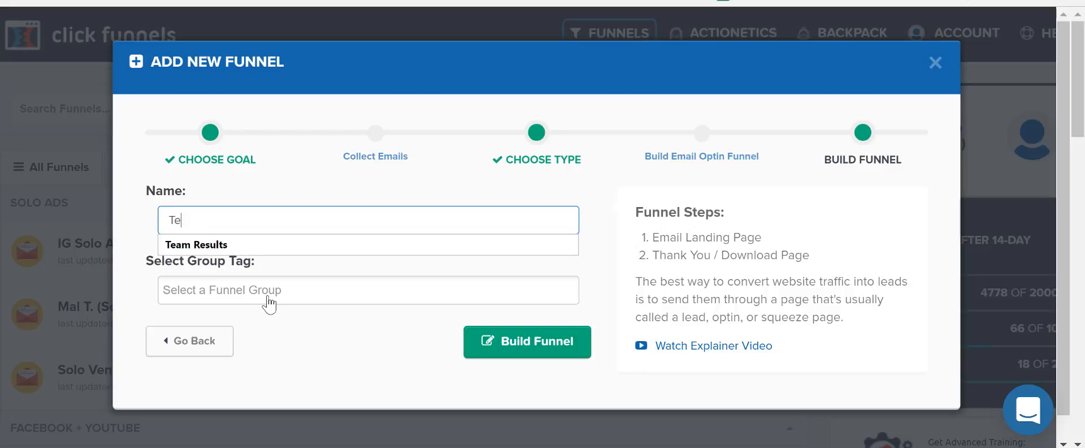
pyautogui.press('BackSpace')
pyautogui.press('BackSpace')
pyautogui.write('Demo Funnel')
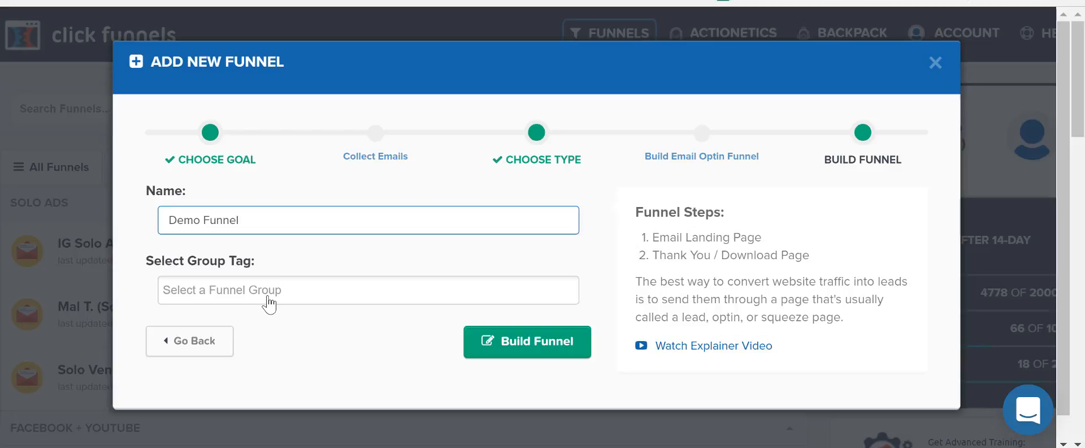
# Assign the new group tag Demo to the funnel and build it.
pyautogui.click(269, 296)
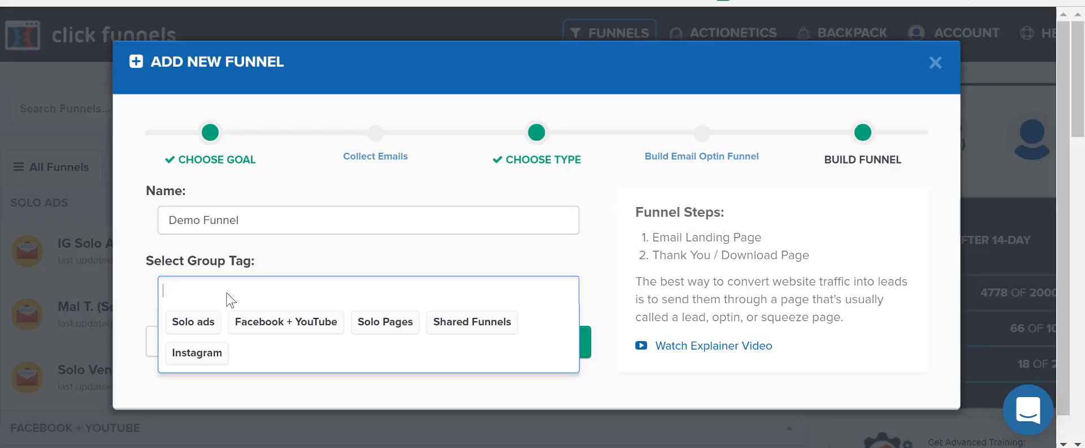
pyautogui.write('Demo')
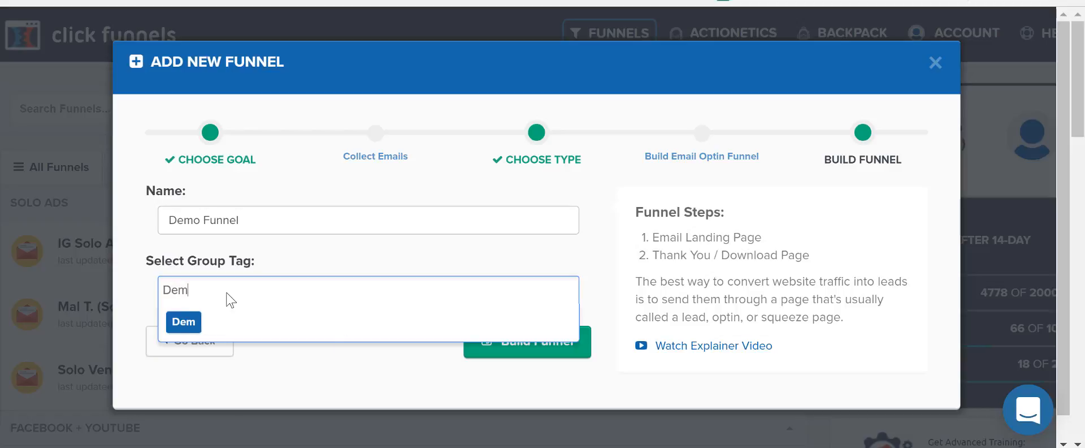
pyautogui.click(186, 321)
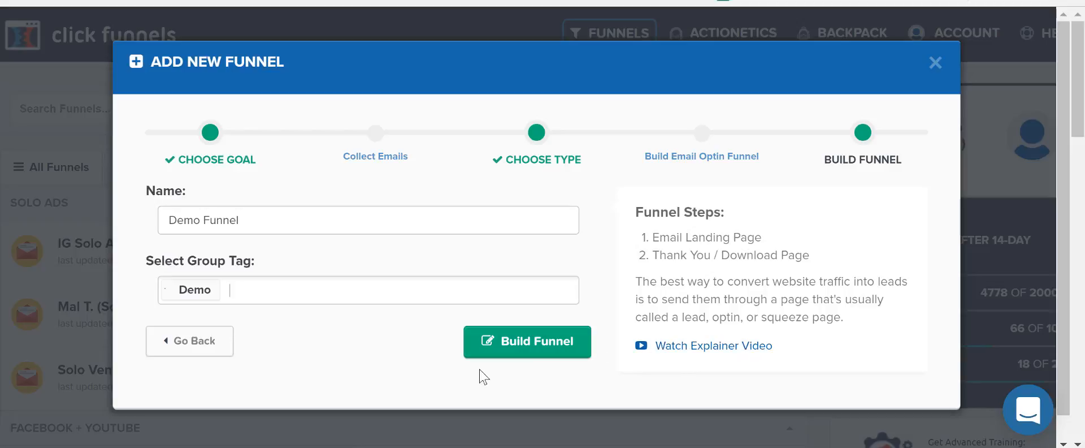
pyautogui.click(548, 347)
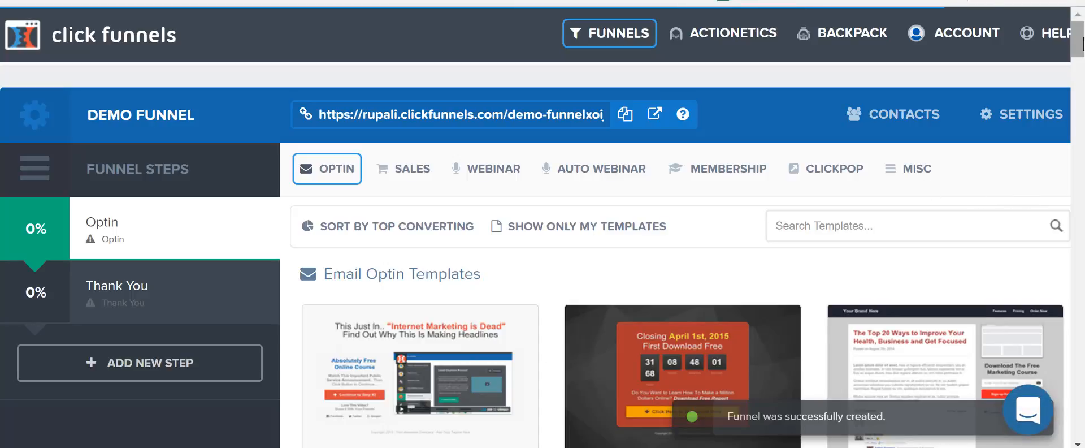
# Examine the template categories for the Optin step, including Optin, Sales, Auto Webinar and Membership.
pyautogui.scroll(-4, 1083, 42)
pyautogui.scroll(4, 1082, 56)
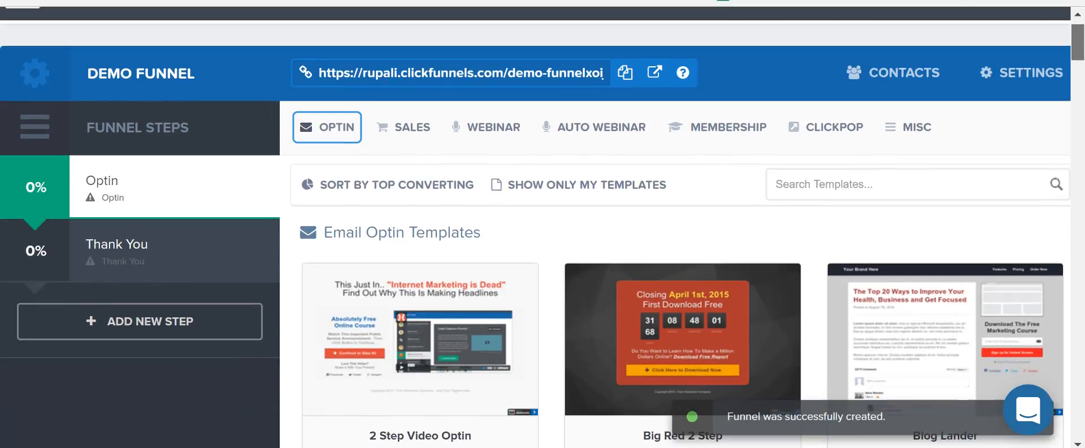
pyautogui.scroll(-2, 1083, 57)
pyautogui.moveTo(1083, 56); pyautogui.dragTo(1084, 6)
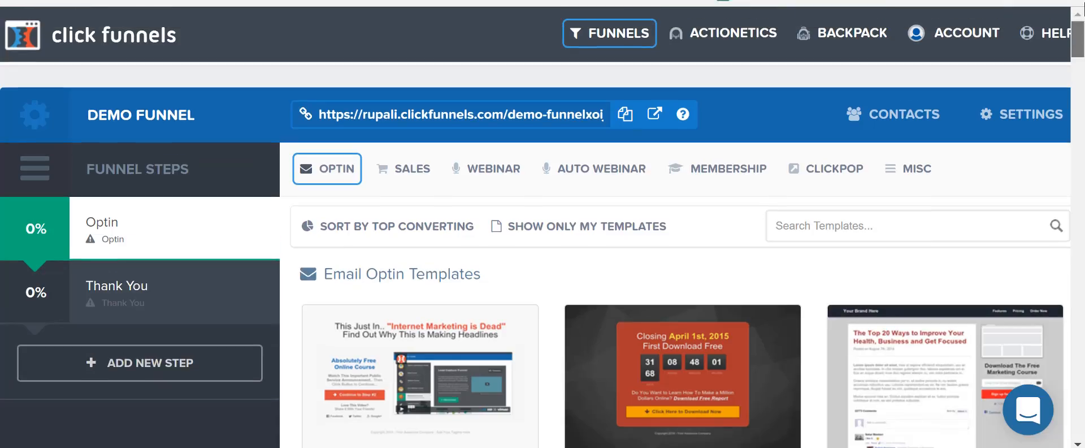
pyautogui.click(333, 169)
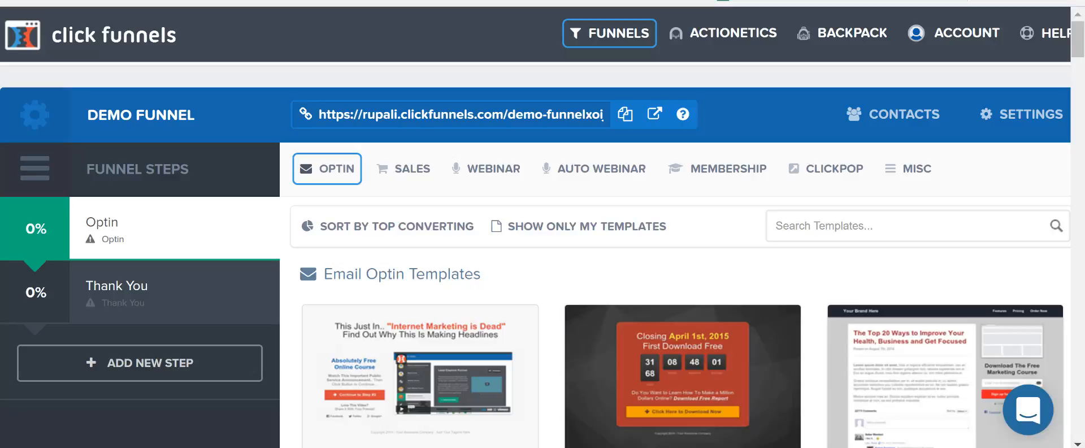
pyautogui.moveTo(1078, 39)
pyautogui.mouseDown()
pyautogui.moveTo(1078, 81)
pyautogui.moveTo(1078, 35)
pyautogui.mouseUp()
pyautogui.moveTo(327, 180)
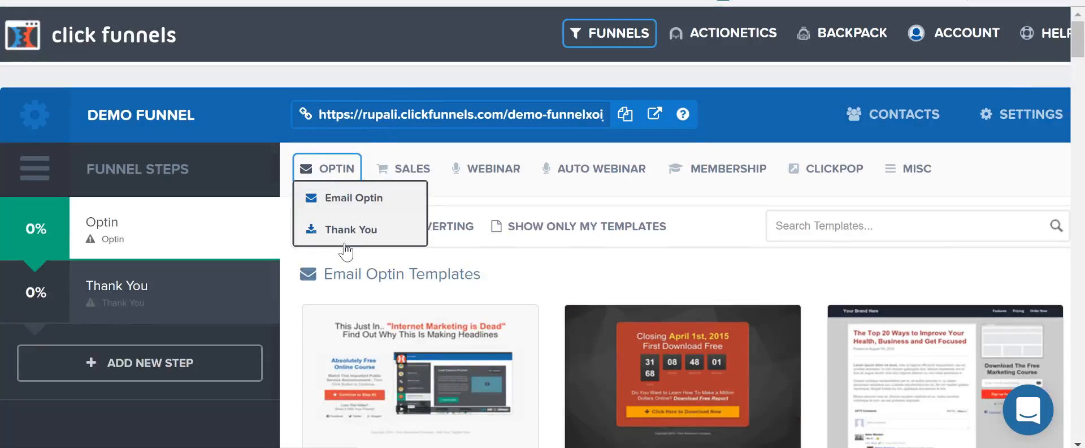
pyautogui.moveTo(421, 171)
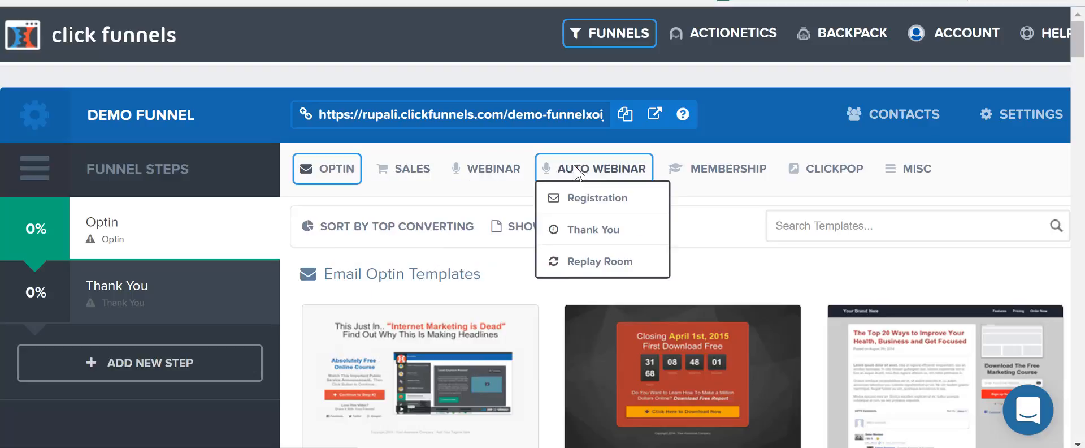
pyautogui.moveTo(708, 171)
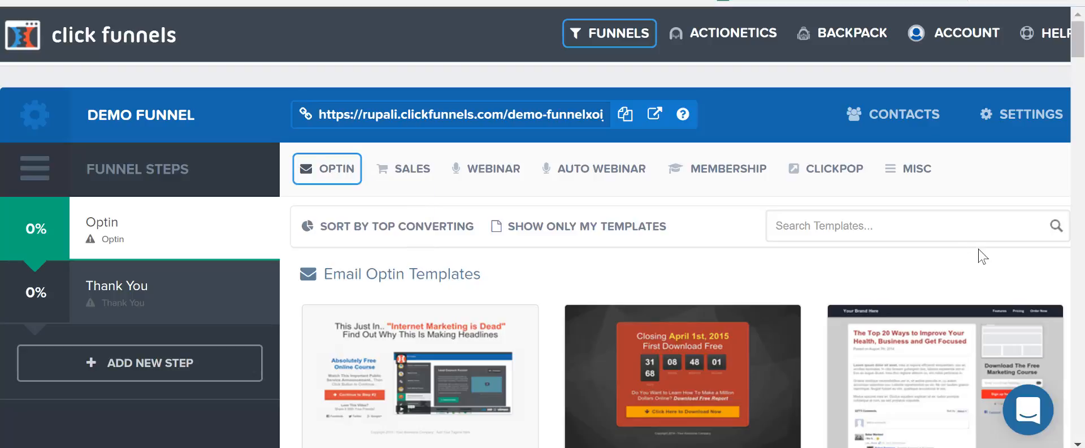
# Browse the email optin templates and select Optin Blank Start for the Optin step.
pyautogui.moveTo(1081, 32); pyautogui.dragTo(1083, 162)
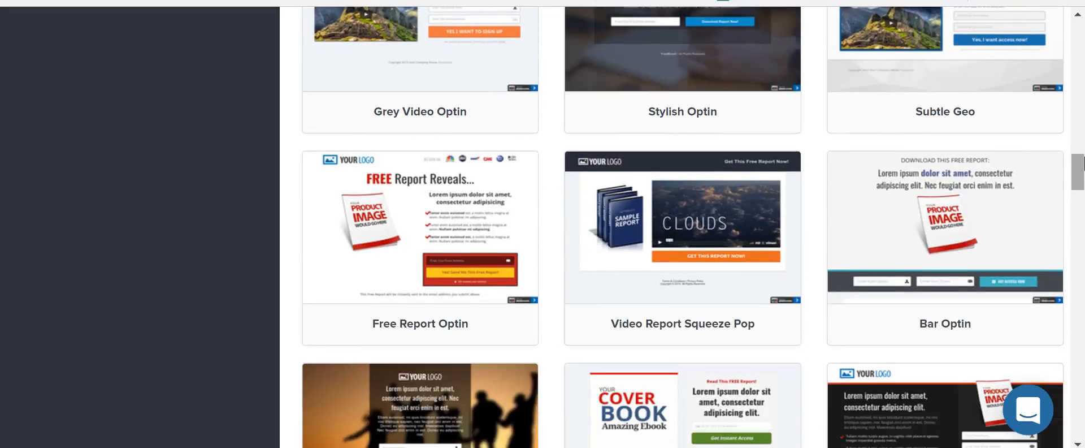
pyautogui.moveTo(1081, 161); pyautogui.dragTo(1084, 273)
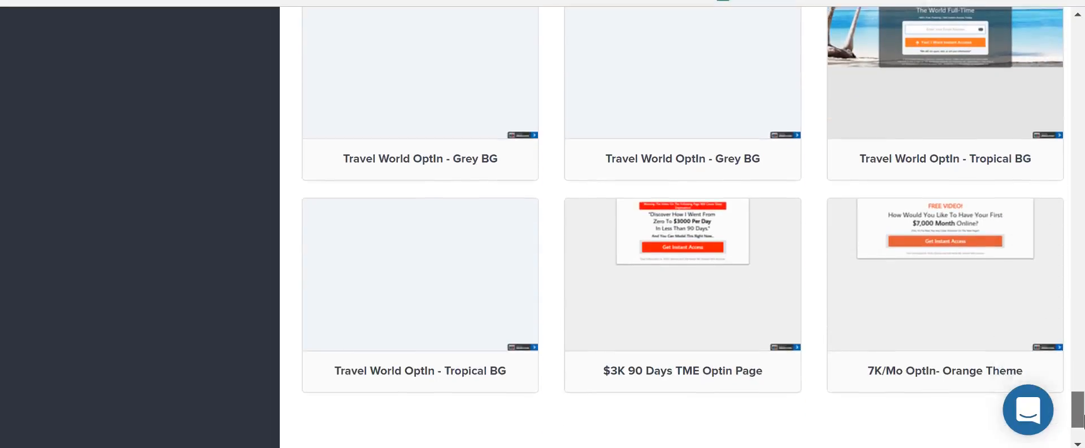
pyautogui.moveTo(1084, 419); pyautogui.dragTo(1084, 326)
pyautogui.moveTo(497, 249)
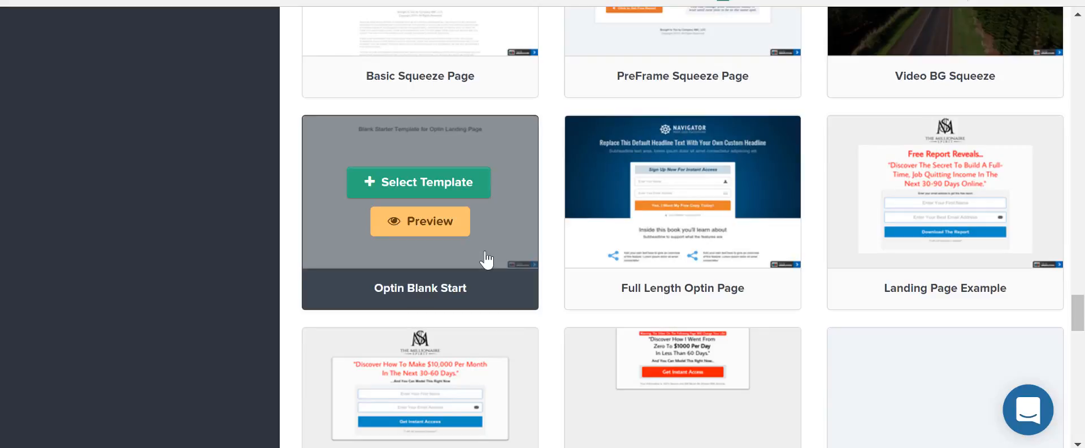
pyautogui.click(462, 189)
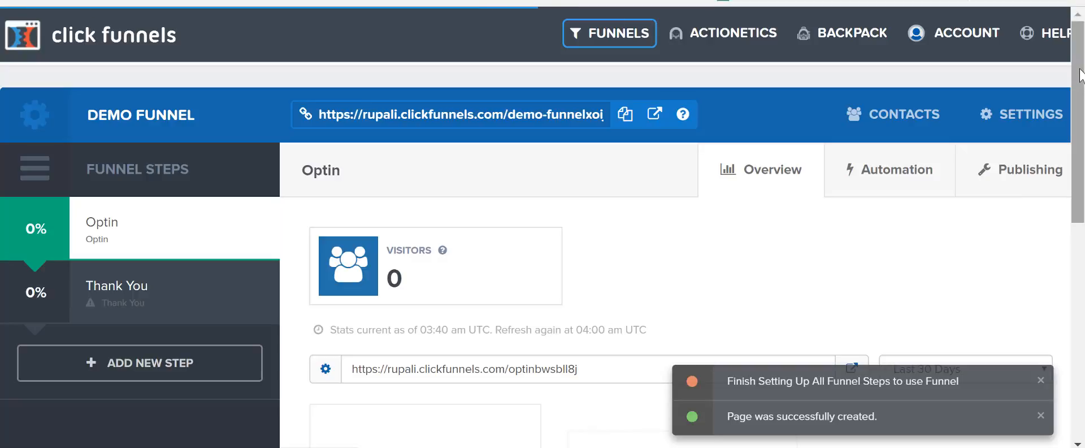
# Open the Optin step's page for editing in the standard page editor.
pyautogui.moveTo(1081, 75); pyautogui.dragTo(1083, 49)
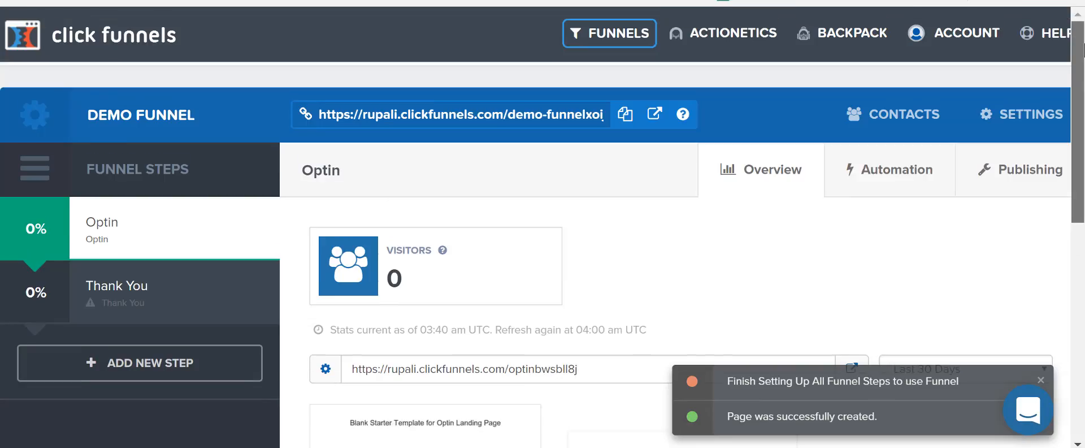
pyautogui.moveTo(1083, 79); pyautogui.dragTo(1084, 63)
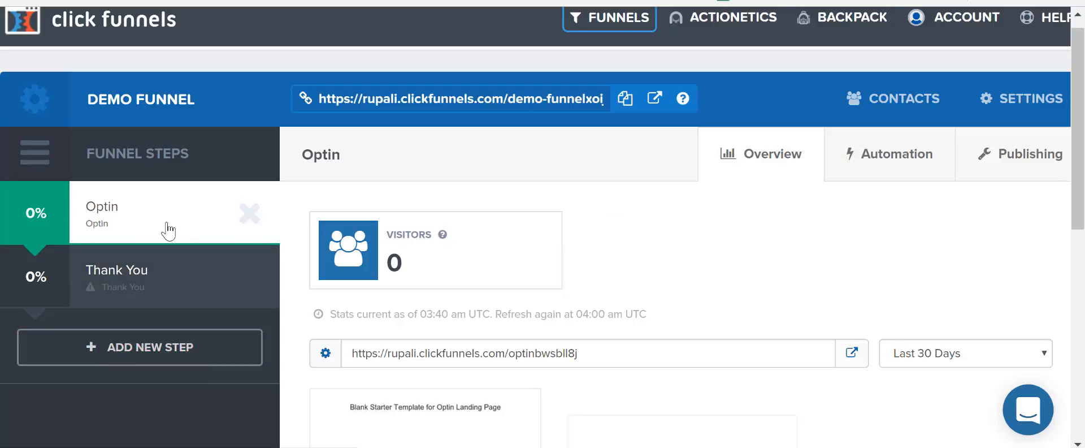
pyautogui.moveTo(1079, 57); pyautogui.dragTo(1082, 170)
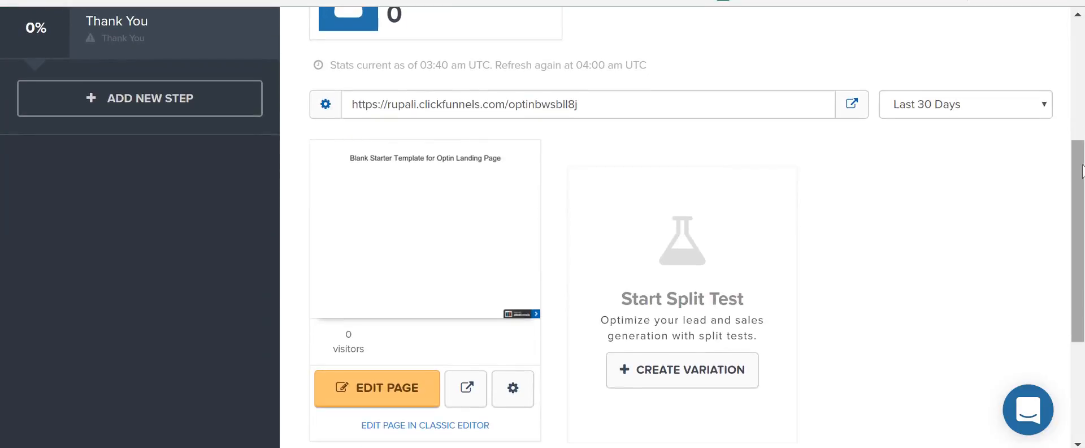
pyautogui.click(401, 399)
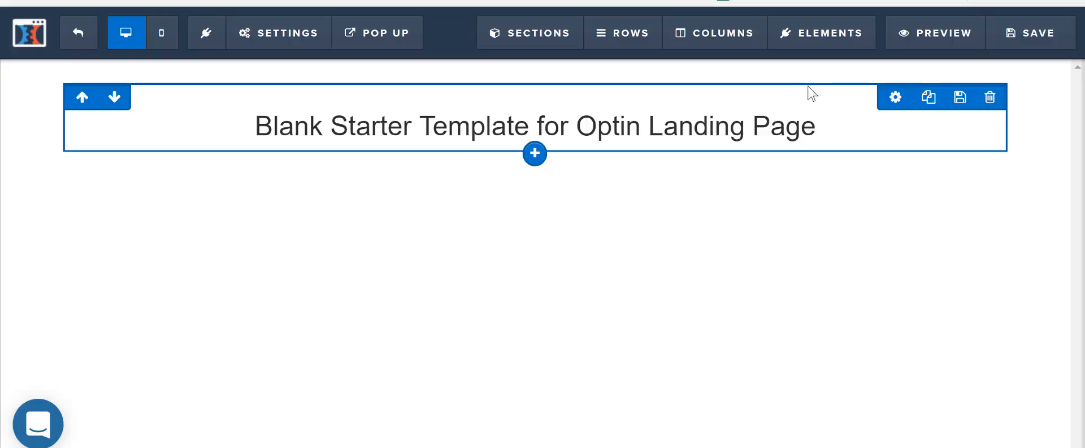
# Zoom out the page editor and examine the section options and the section and row controls around the headline.
pyautogui.moveTo(545, 42)
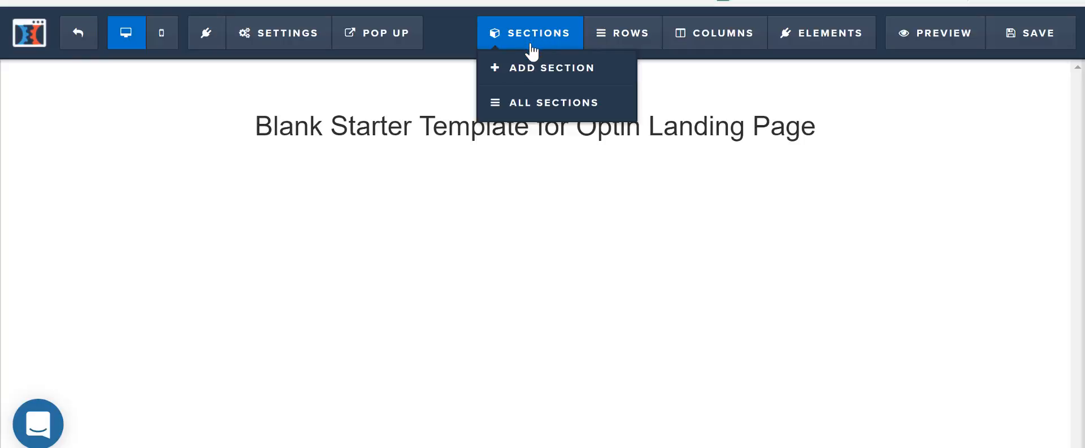
pyautogui.hotkey('ctrl', '-')
pyautogui.click(900, 23)
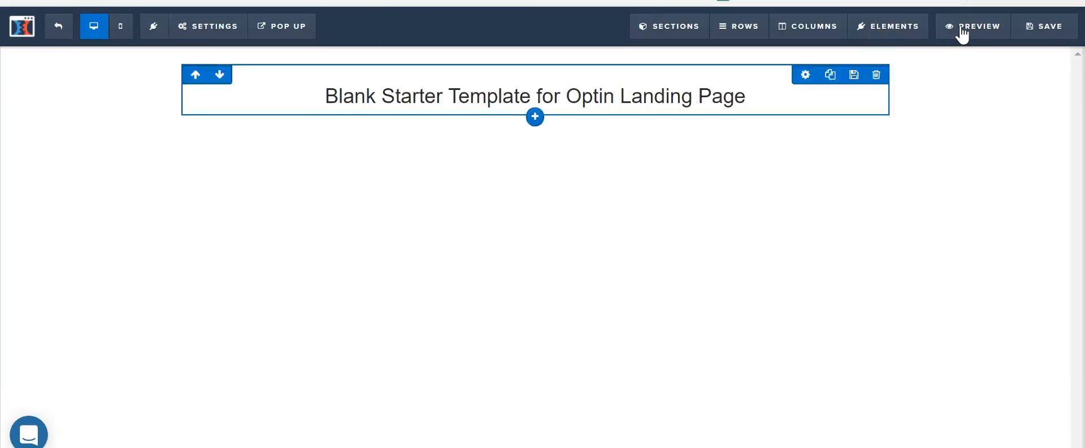
pyautogui.moveTo(879, 65)
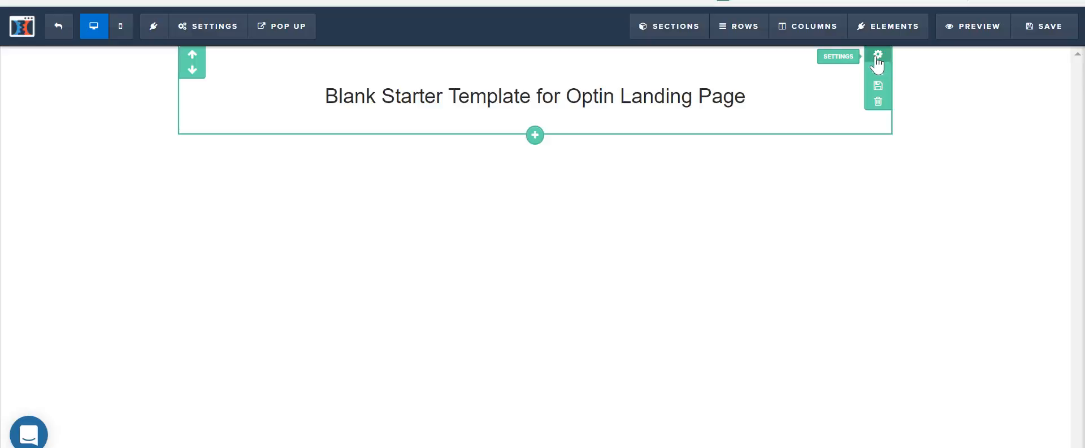
pyautogui.moveTo(791, 73)
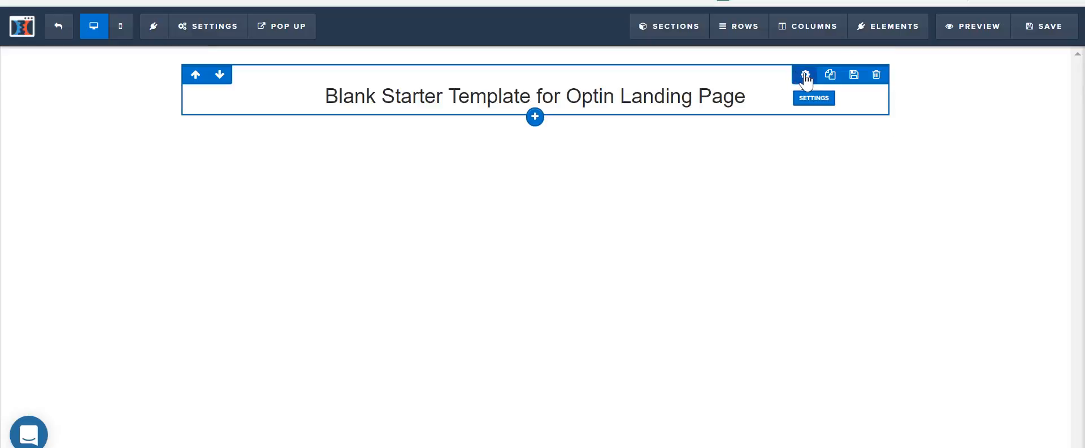
pyautogui.moveTo(751, 43)
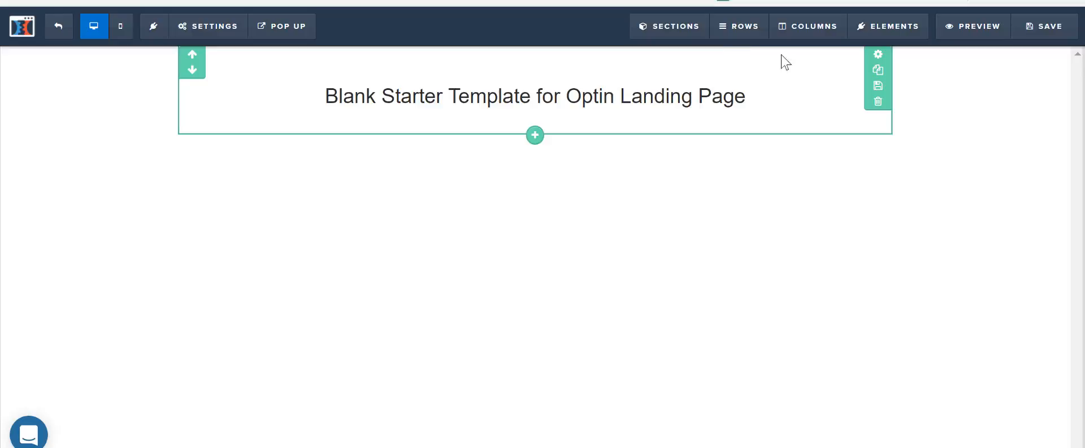
# Examine the section layout widths offered for adding a new section, then dismiss them without adding one.
pyautogui.moveTo(684, 37)
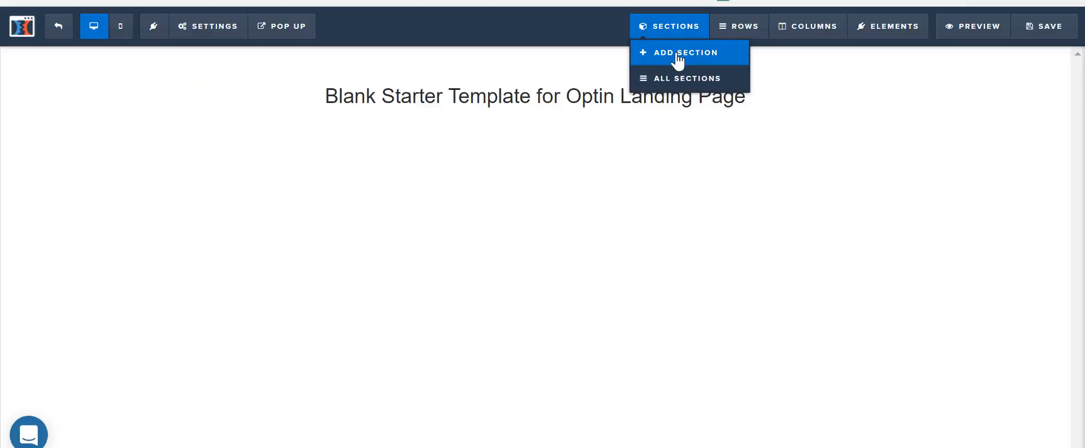
pyautogui.click(678, 54)
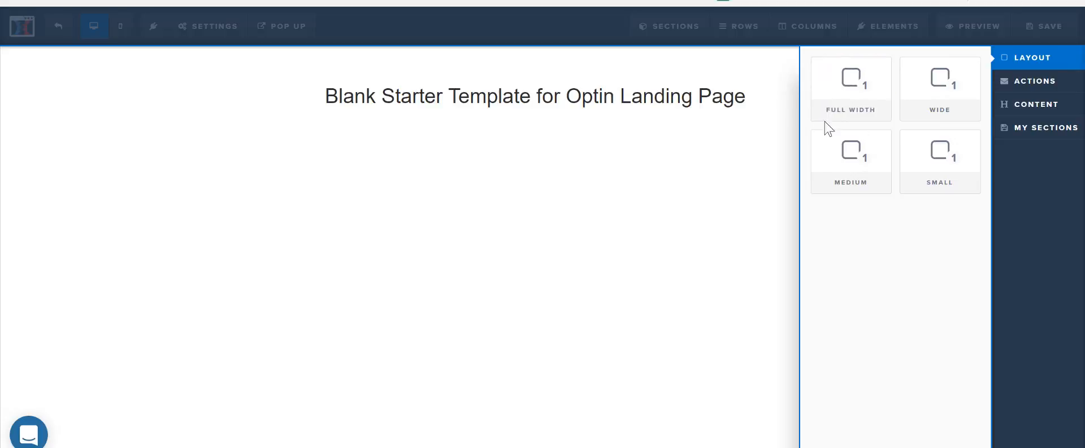
pyautogui.click(698, 185)
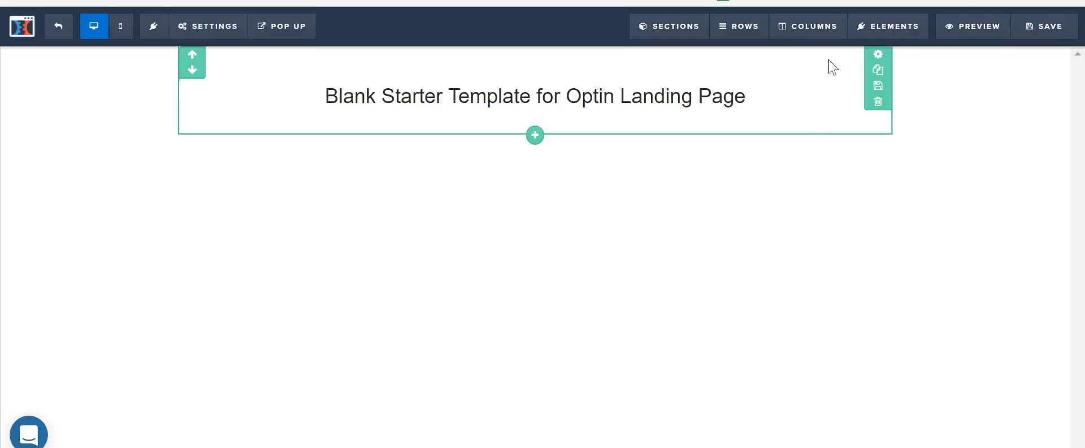
# Set the headline section's background color to the recently used translucent light grey, rgba(175, 175, 175, 0.38), and close its settings.
pyautogui.click(880, 56)
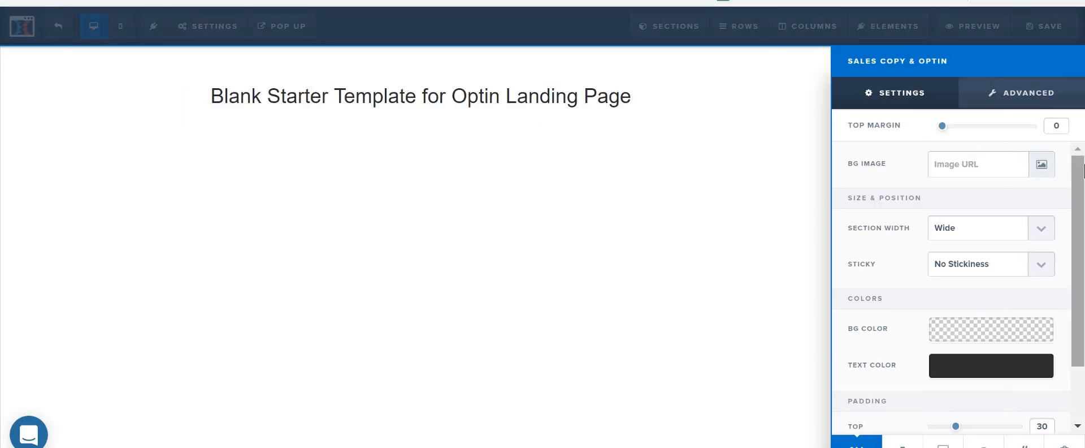
pyautogui.moveTo(1079, 168)
pyautogui.mouseDown()
pyautogui.moveTo(1083, 229)
pyautogui.moveTo(1083, 158)
pyautogui.mouseUp()
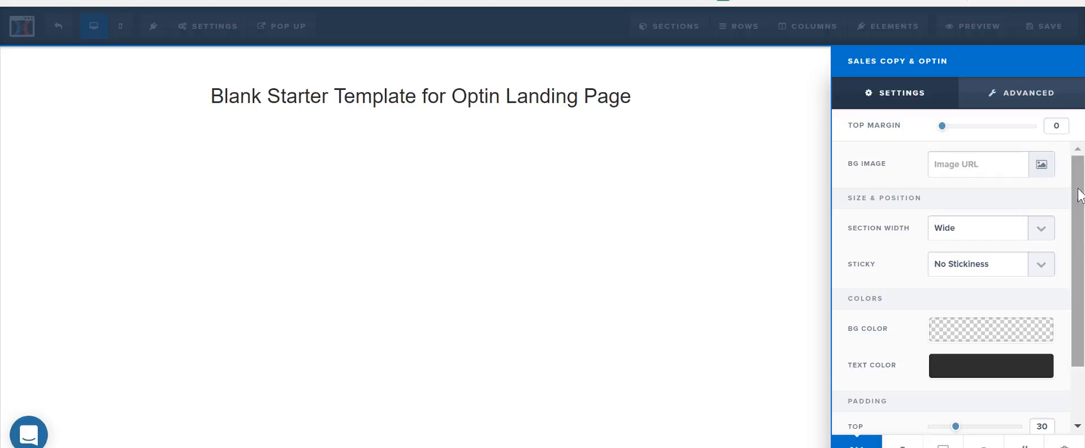
pyautogui.moveTo(1081, 206); pyautogui.dragTo(1083, 270)
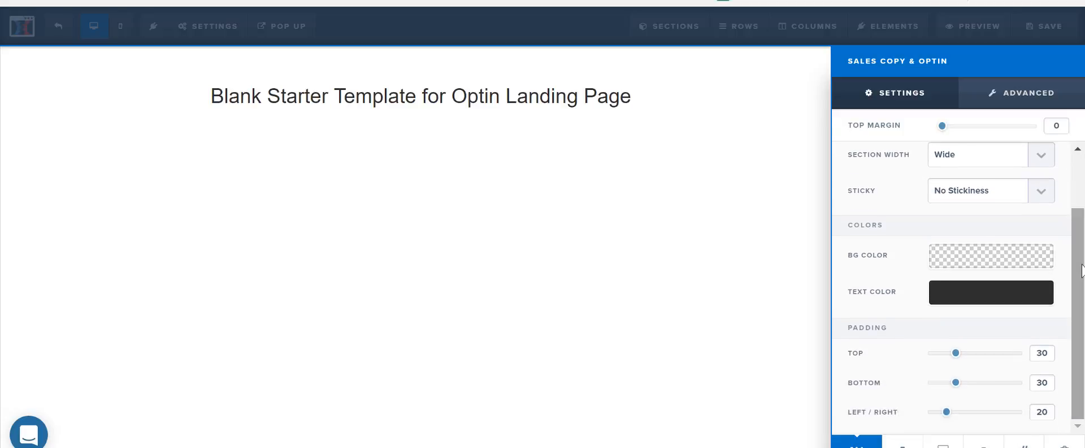
pyautogui.click(967, 265)
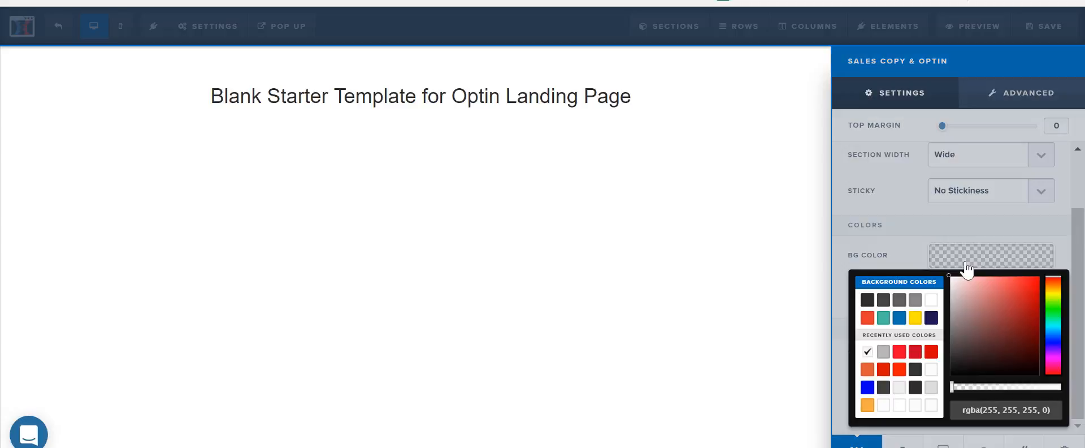
pyautogui.click(917, 301)
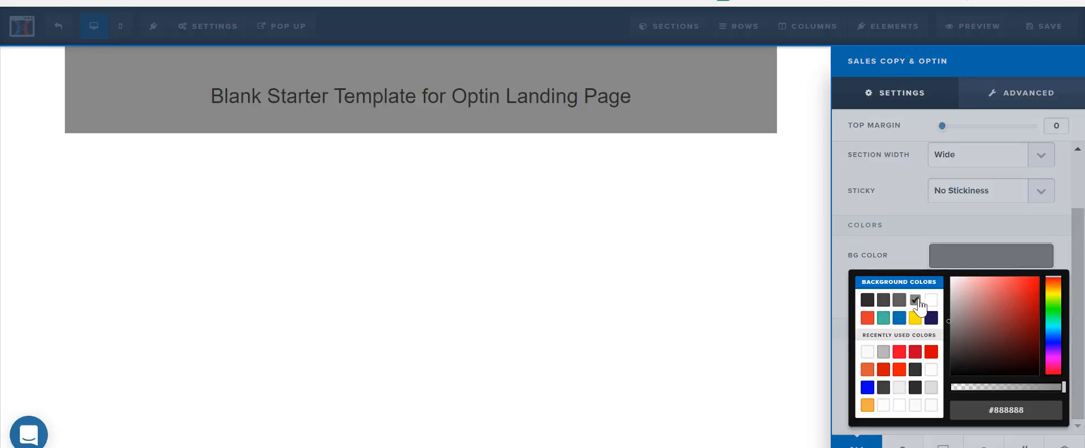
pyautogui.click(884, 352)
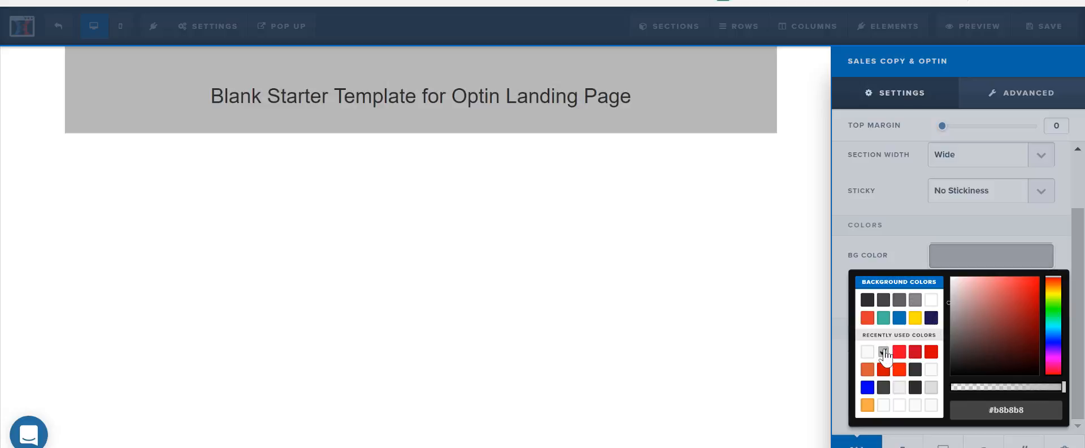
pyautogui.click(930, 389)
pyautogui.rightClick(930, 389)
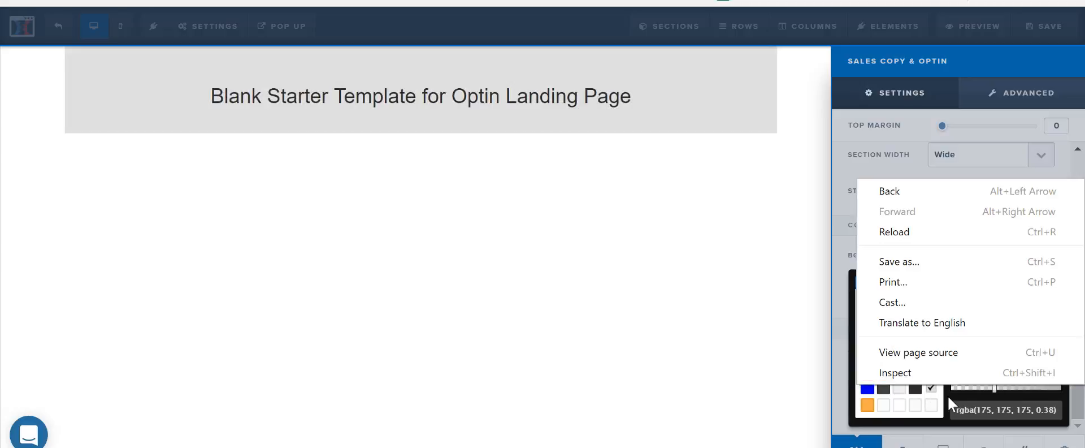
pyautogui.click(739, 98)
pyautogui.click(739, 98)
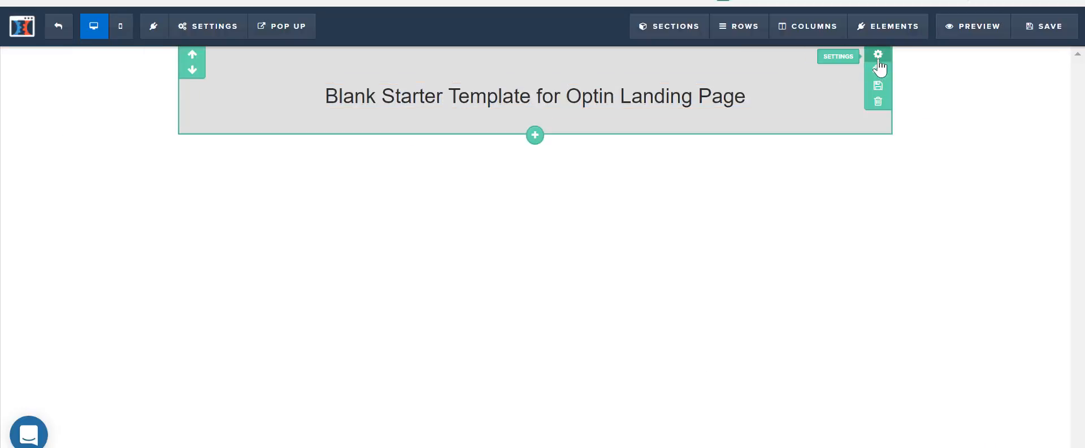
# Set the headline section's padding to 20 at the top, 40 at the bottom and 15 on the left and right.
pyautogui.click(878, 59)
pyautogui.scroll(-1, 1082, 244)
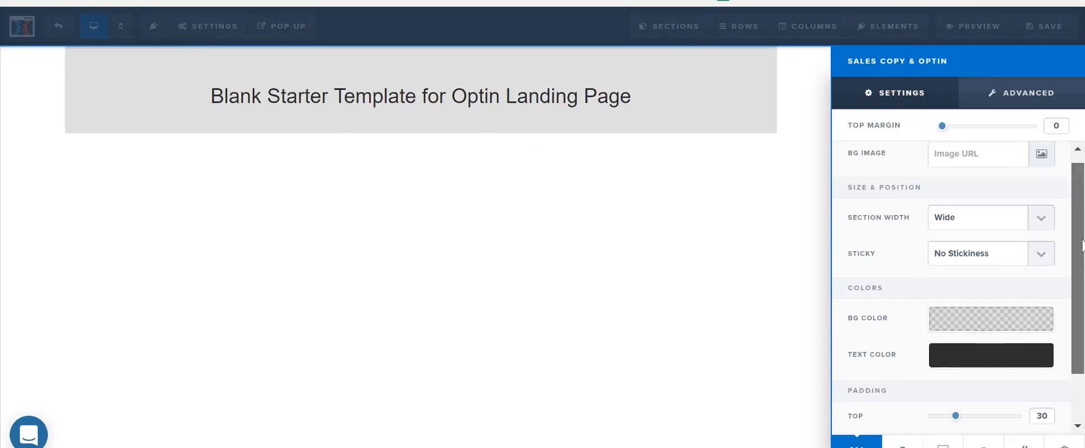
pyautogui.scroll(-1, 1082, 244)
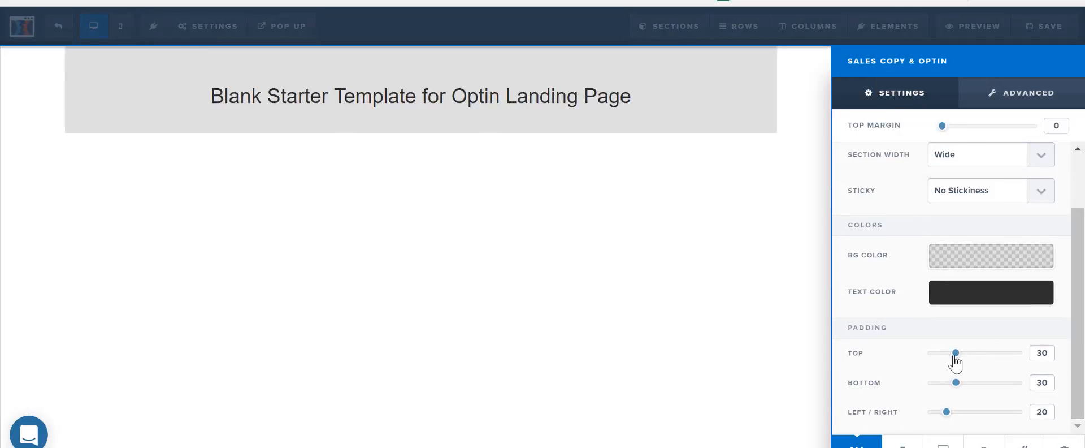
pyautogui.moveTo(956, 356); pyautogui.dragTo(945, 424)
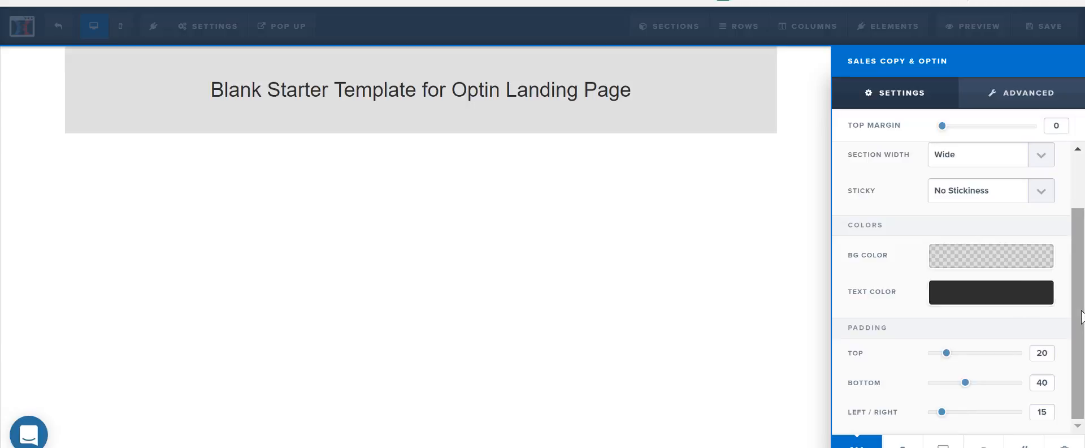
# Try the Full Page, Wide and Medium widths on the headline section and settle on Small.
pyautogui.moveTo(1078, 299); pyautogui.dragTo(1077, 264)
pyautogui.click(1038, 229)
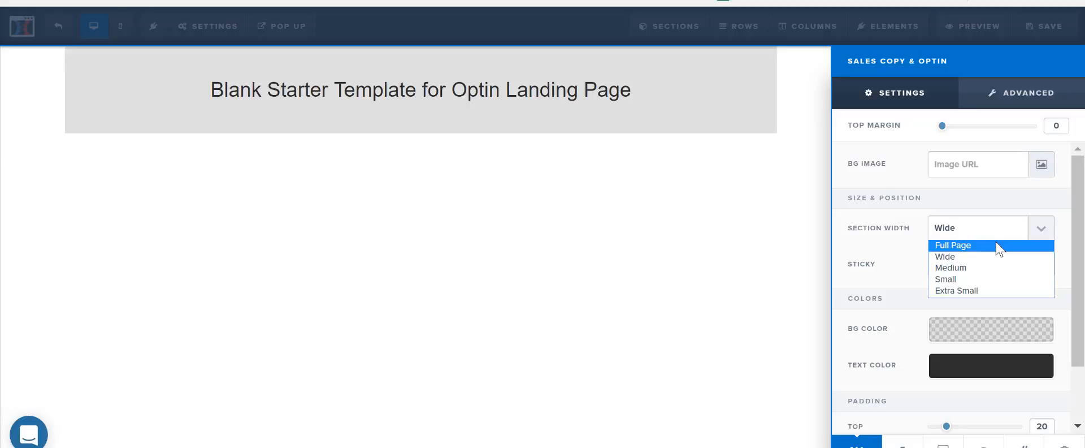
pyautogui.click(955, 248)
pyautogui.click(961, 227)
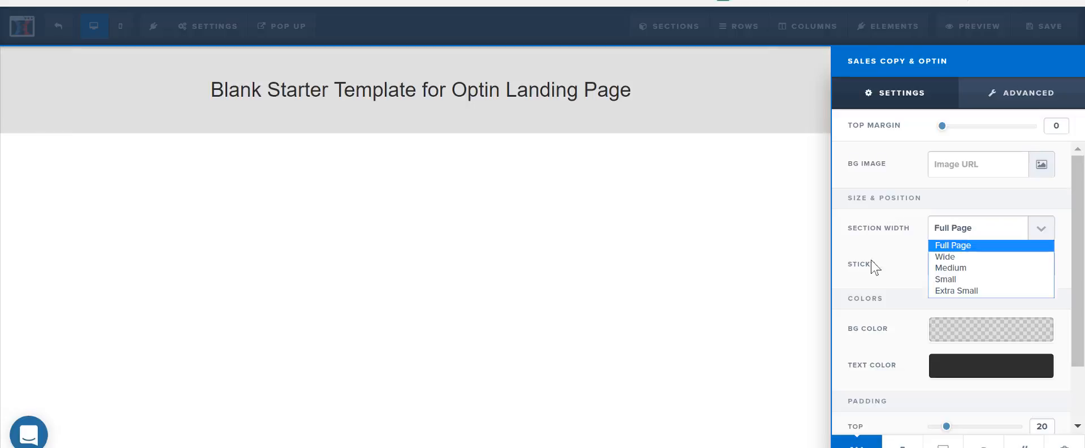
pyautogui.click(961, 255)
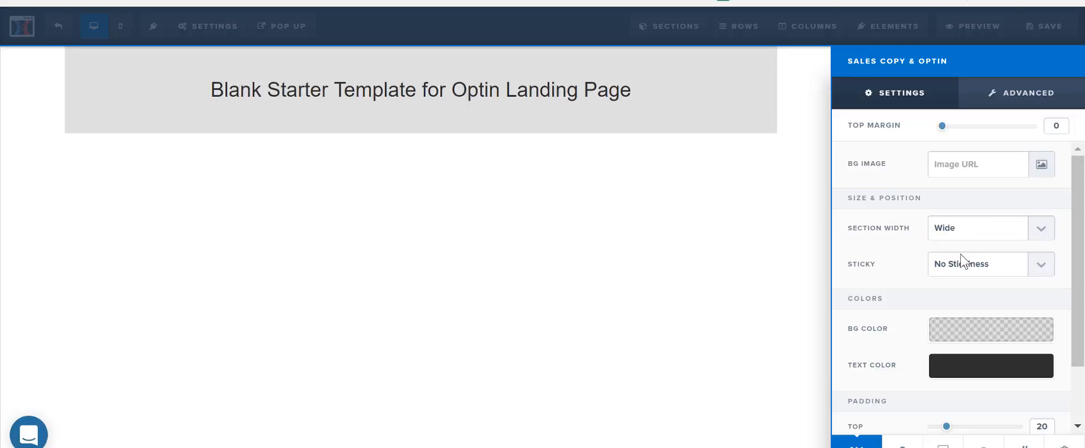
pyautogui.click(950, 235)
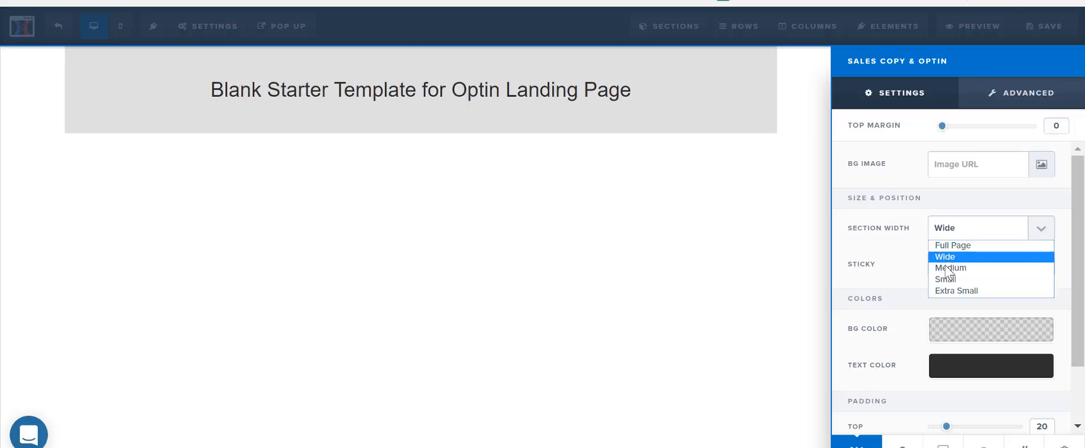
pyautogui.click(944, 268)
pyautogui.click(956, 231)
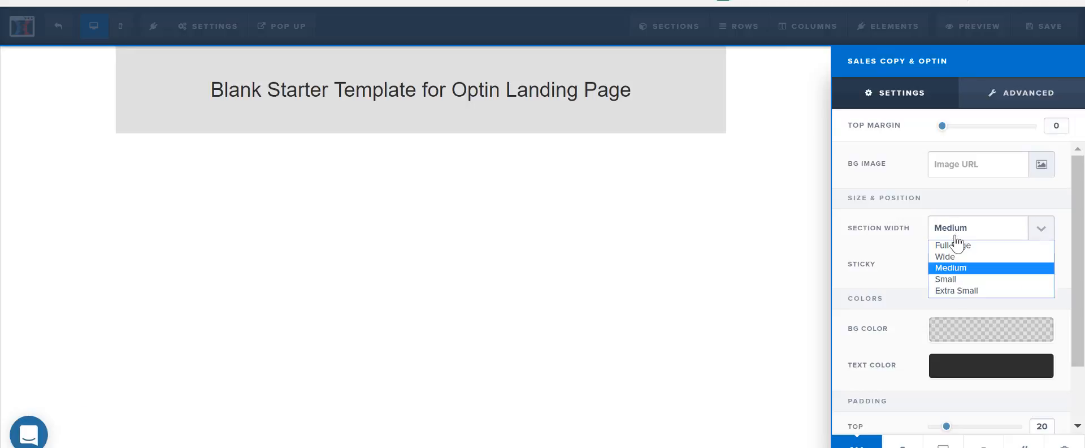
pyautogui.click(949, 280)
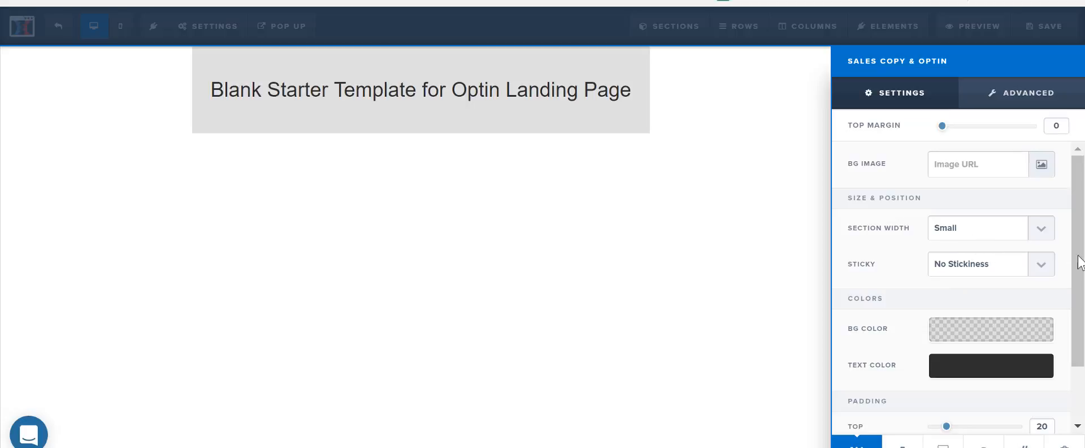
# Add the uploaded tropical beach picture with palm trees as the headline section's background image.
pyautogui.moveTo(1080, 219); pyautogui.dragTo(1059, 169)
pyautogui.click(1047, 170)
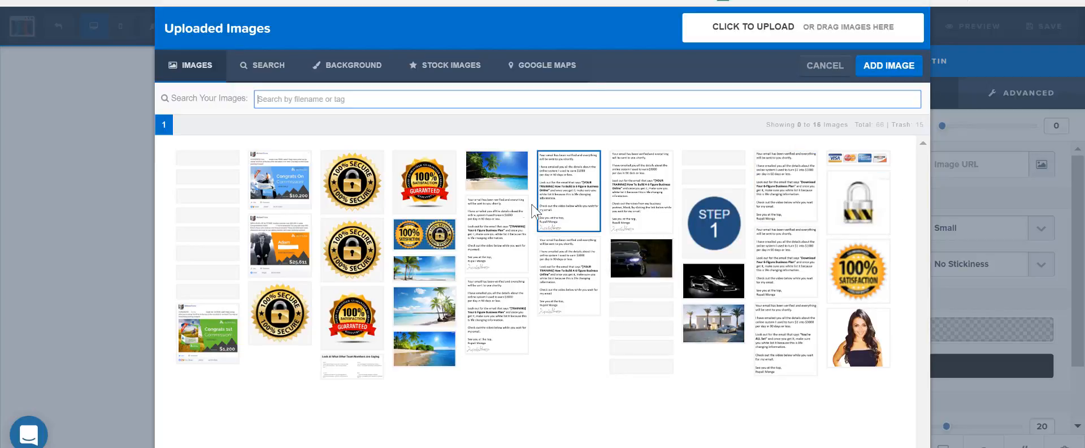
pyautogui.click(496, 186)
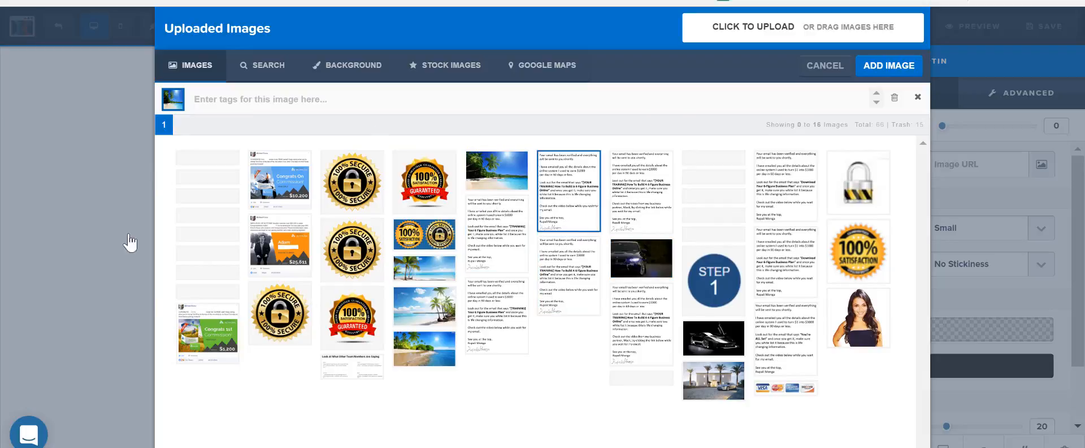
pyautogui.click(746, 32)
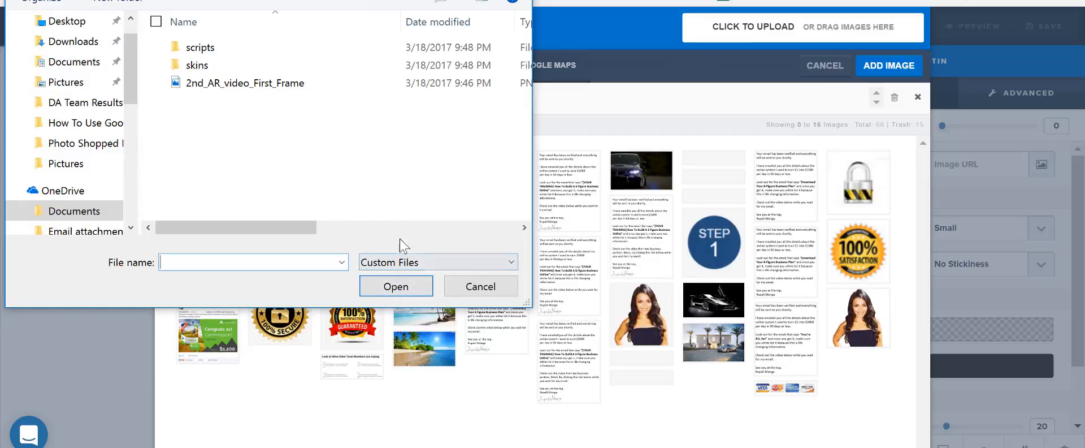
pyautogui.click(481, 286)
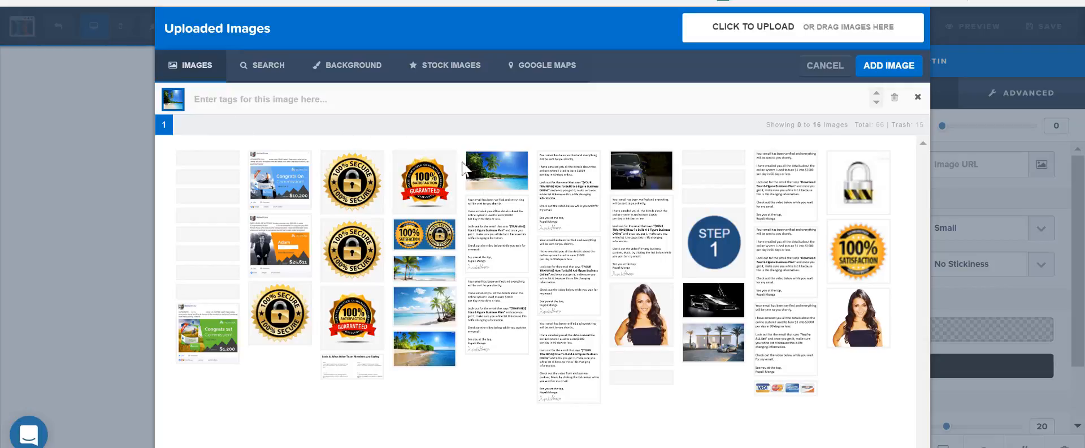
pyautogui.click(889, 65)
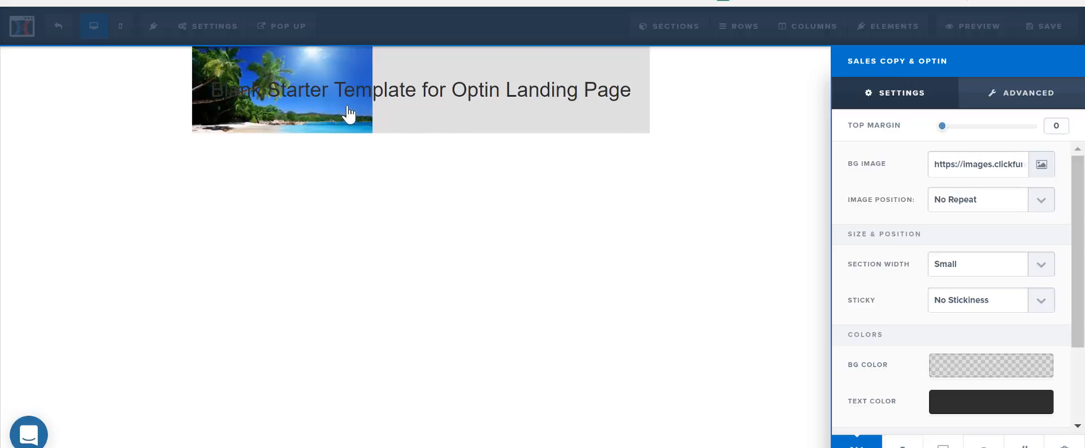
# Try the background image positions Full Center (Parallax), Fill 100% Width & Height and Repeat, then return to Full Center (Parallax).
pyautogui.click(1043, 206)
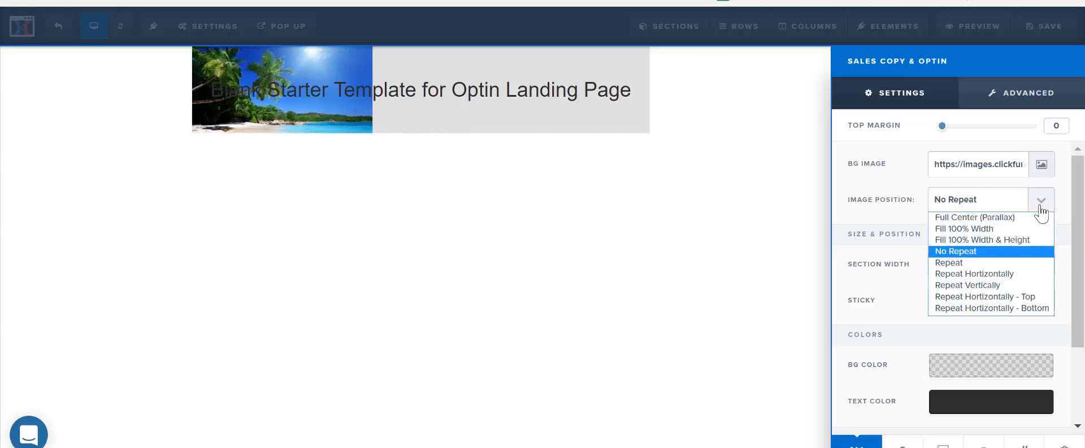
pyautogui.click(971, 219)
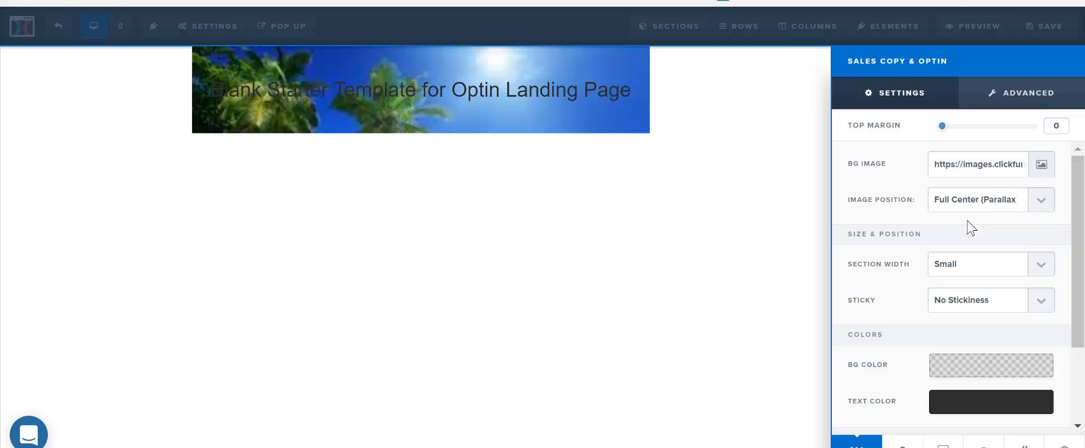
pyautogui.click(1050, 208)
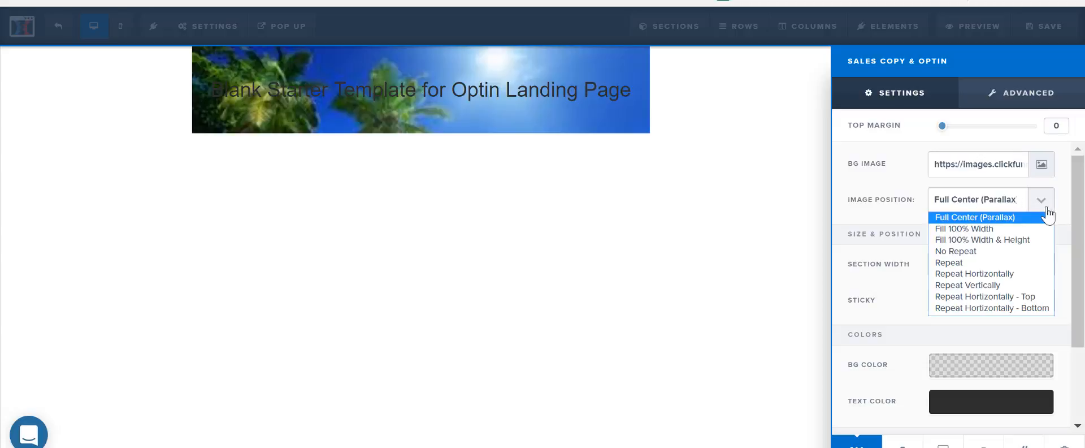
pyautogui.click(952, 235)
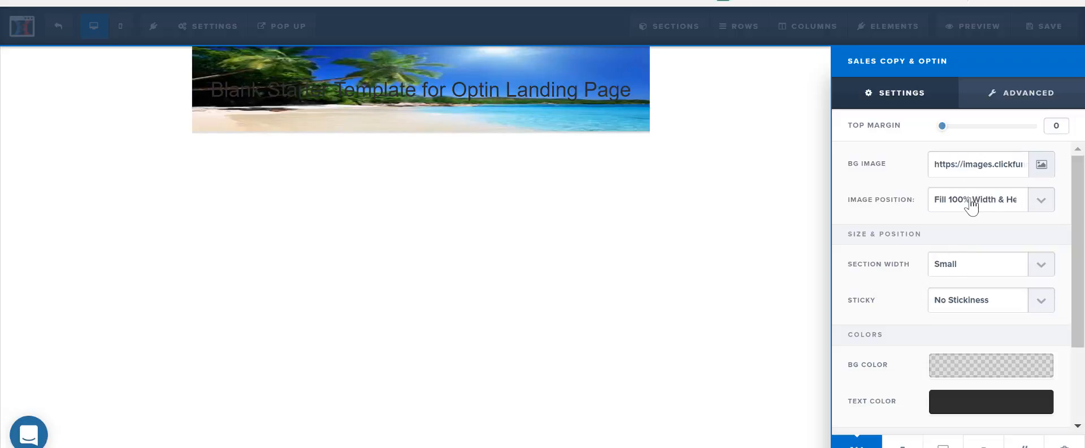
pyautogui.click(969, 204)
pyautogui.click(959, 263)
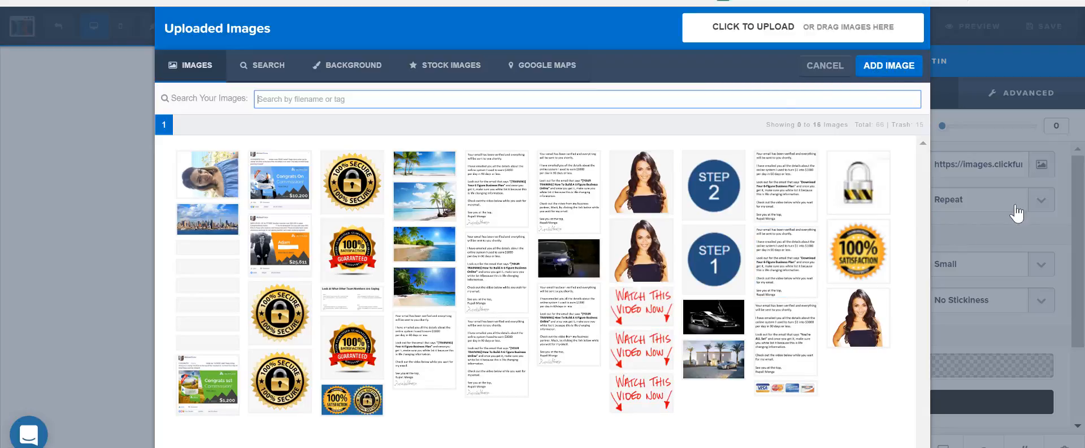
pyautogui.click(1000, 228)
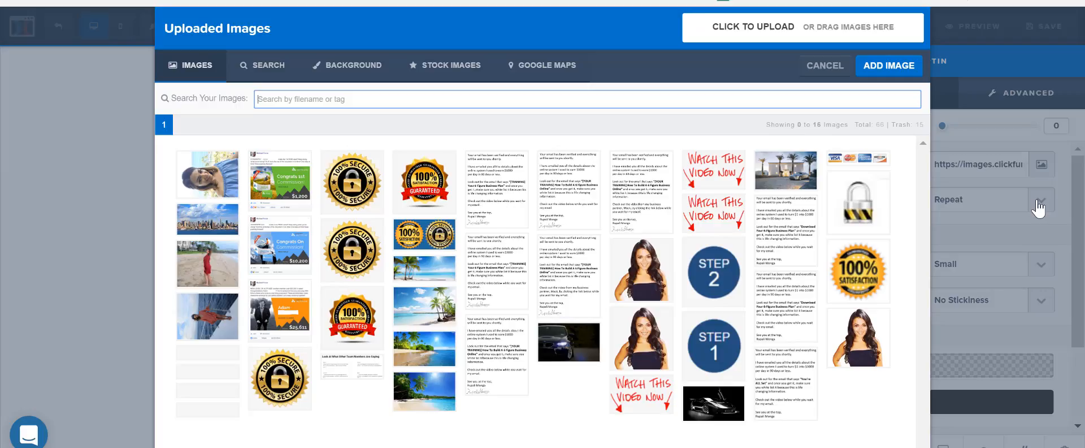
pyautogui.click(1041, 201)
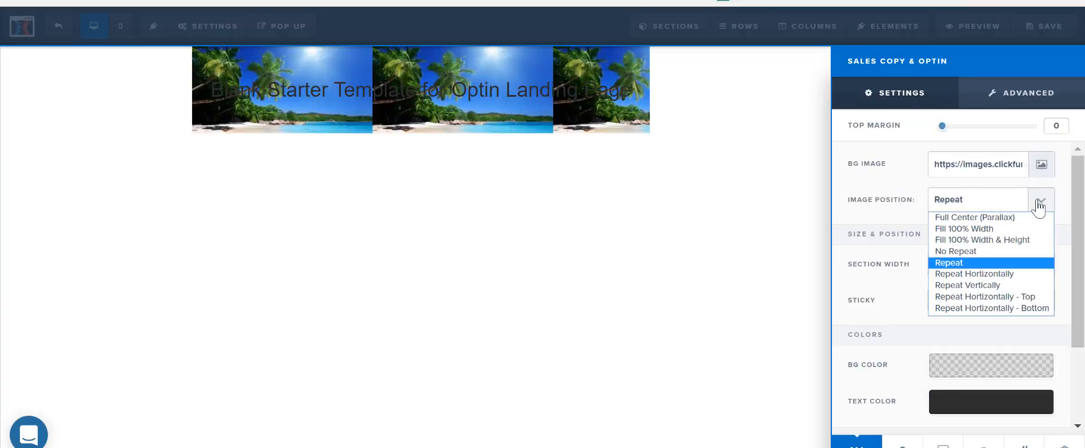
pyautogui.click(994, 217)
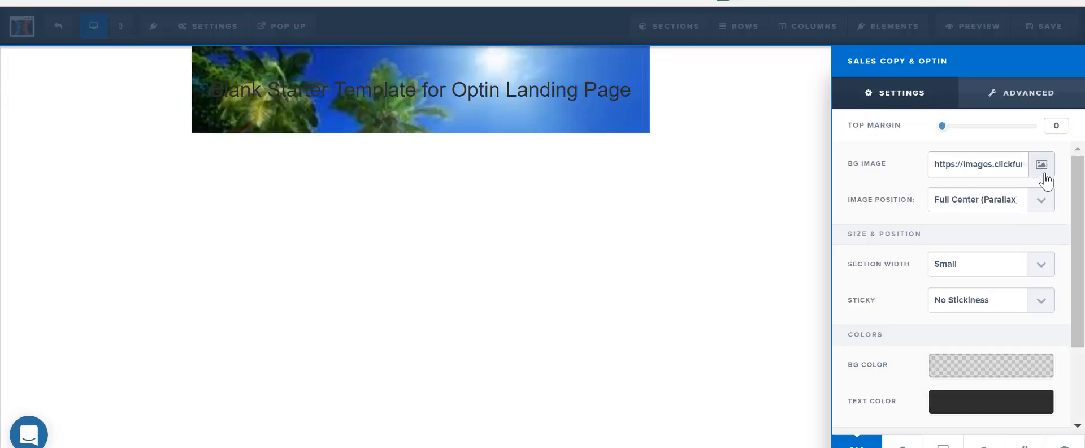
# Remove the background image from the headline section by clearing its URL, and close the section settings.
pyautogui.tripleClick(992, 169)
pyautogui.press('BackSpace')
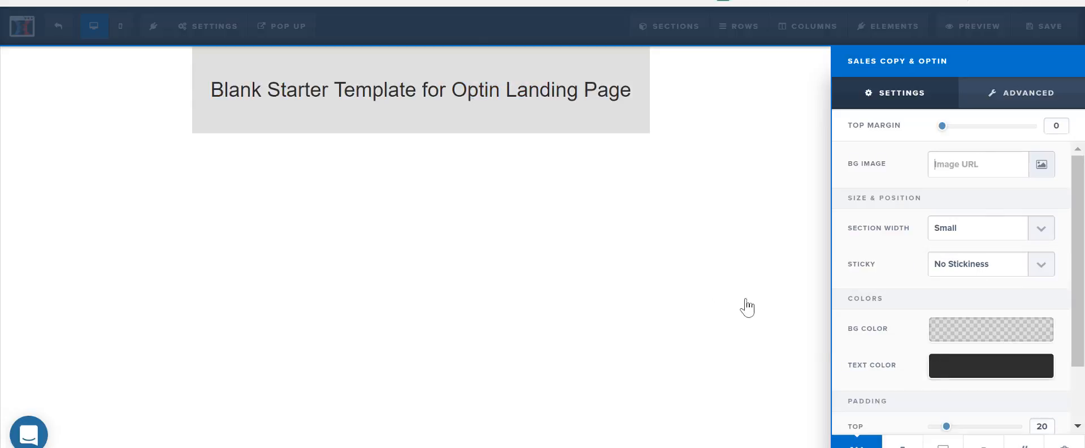
pyautogui.click(656, 271)
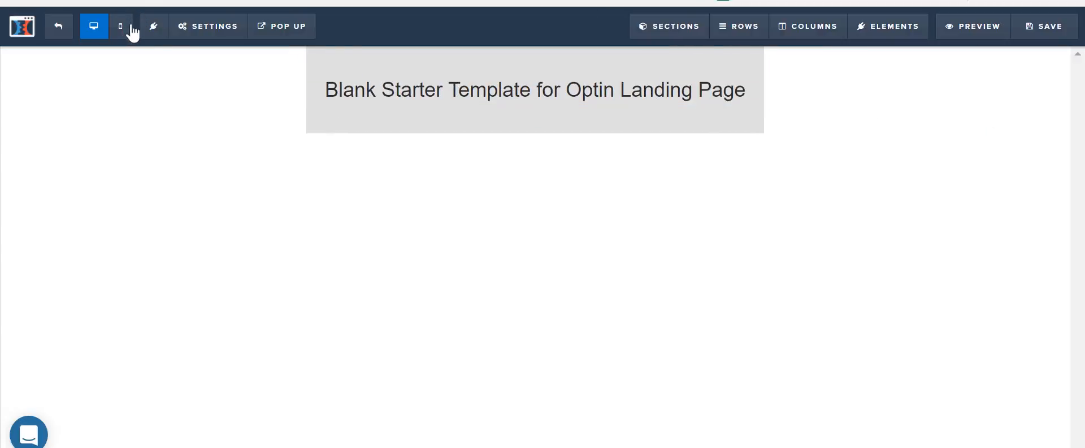
# Set the uploaded tropical beach picture as the background image of the whole page.
pyautogui.click(216, 29)
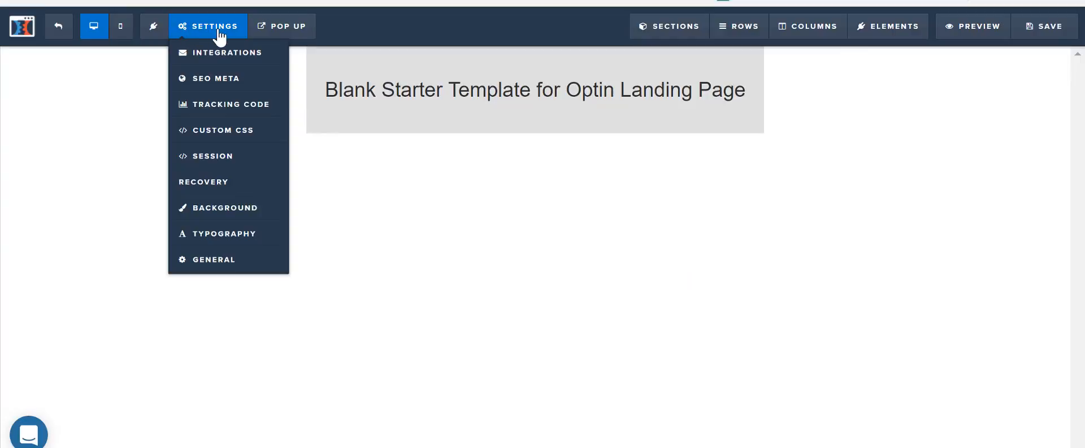
pyautogui.click(235, 220)
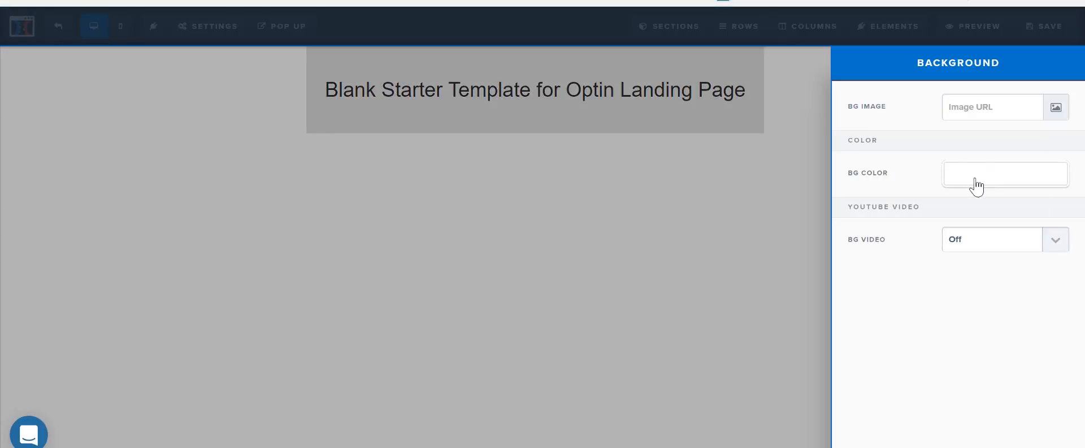
pyautogui.click(976, 187)
pyautogui.click(212, 82)
pyautogui.moveTo(201, 30)
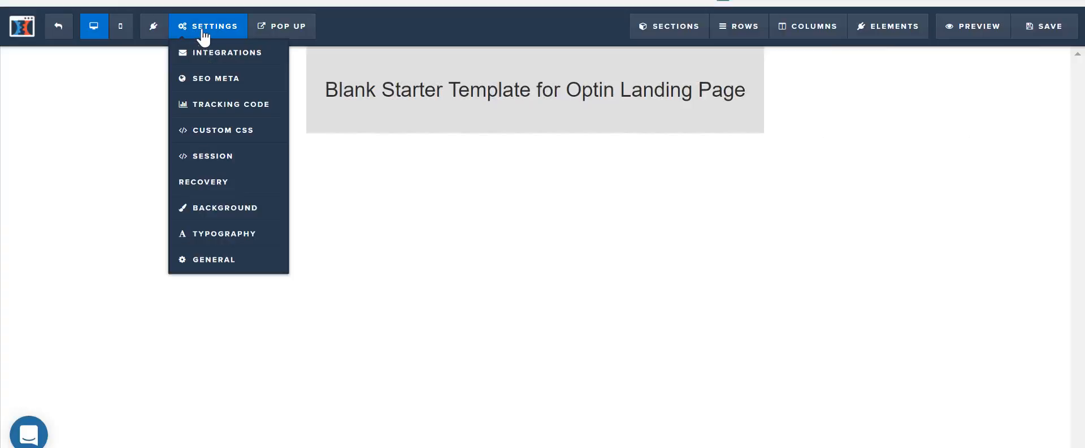
pyautogui.click(220, 215)
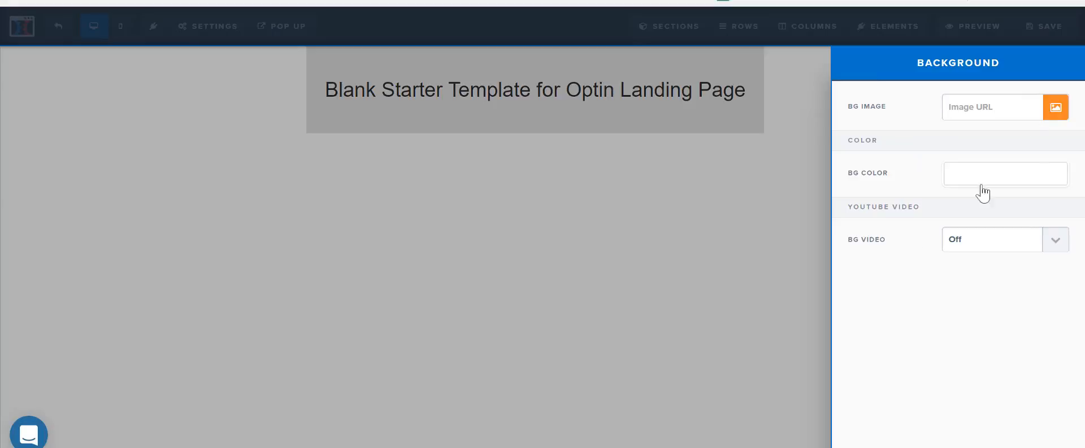
pyautogui.click(1055, 109)
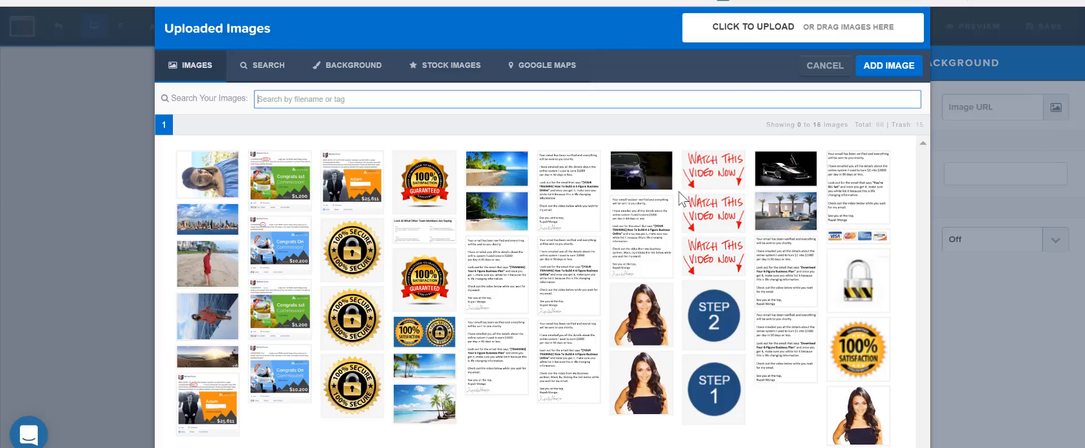
pyautogui.click(495, 177)
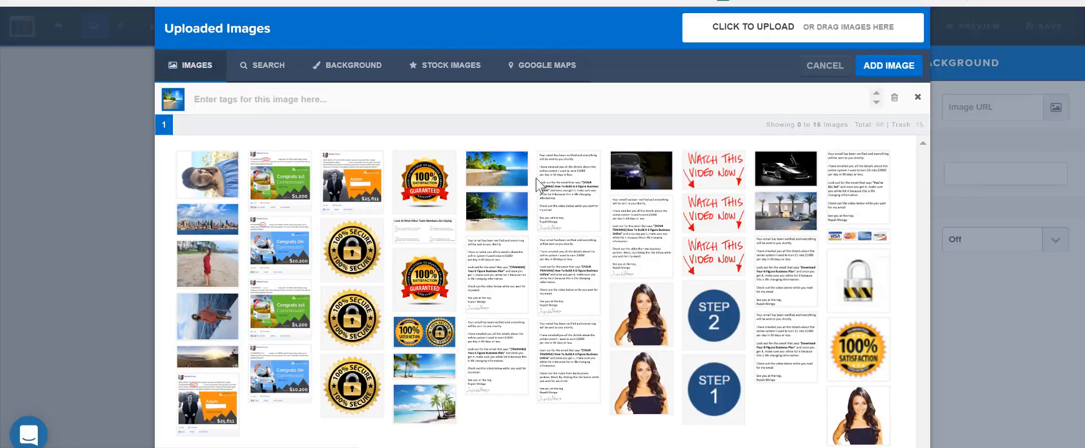
pyautogui.click(889, 66)
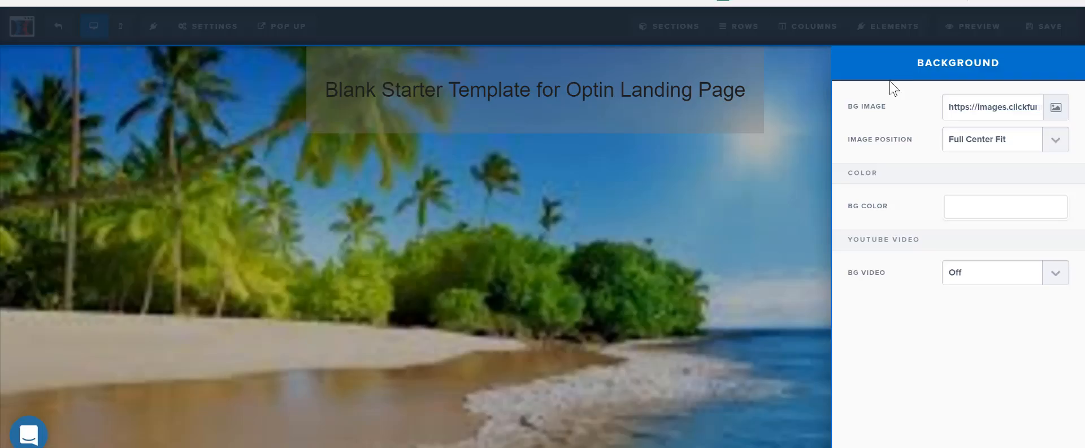
# Try the second beach picture and the city skyline picture as the page background, then clear the image URL.
pyautogui.click(1055, 107)
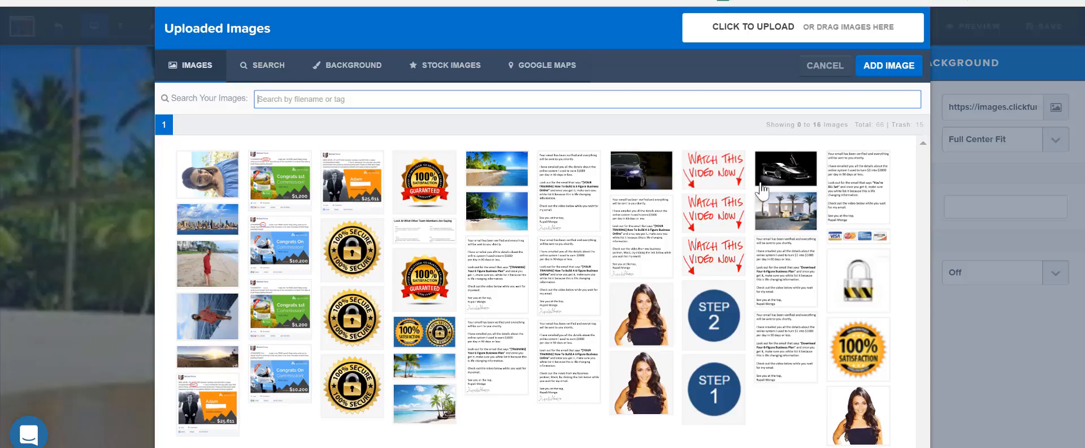
pyautogui.click(501, 210)
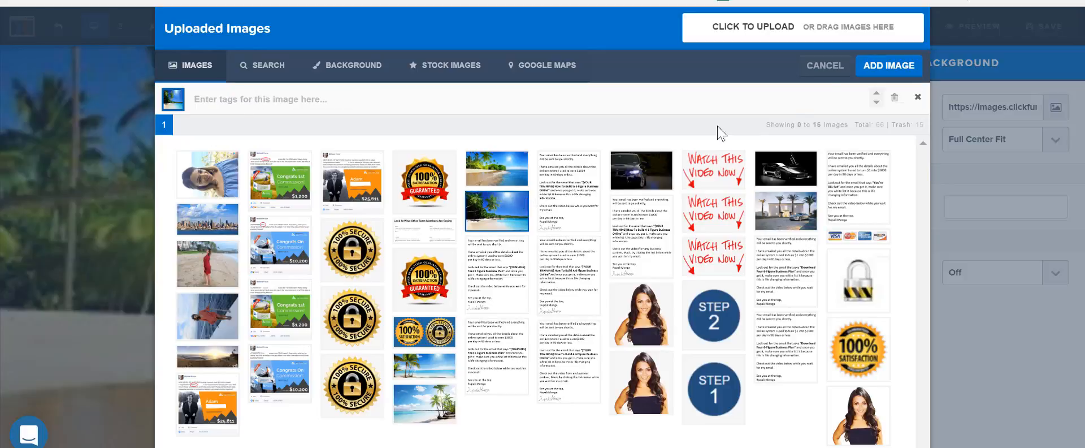
pyautogui.click(898, 75)
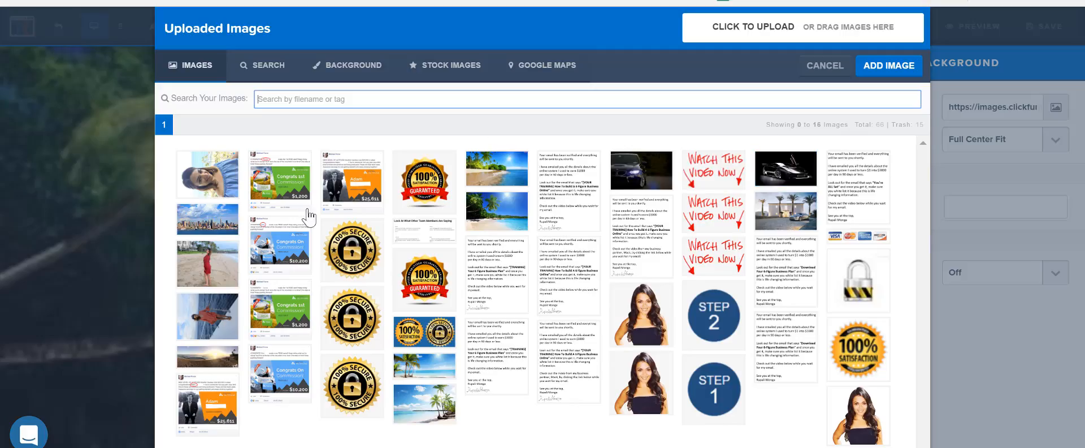
pyautogui.click(217, 218)
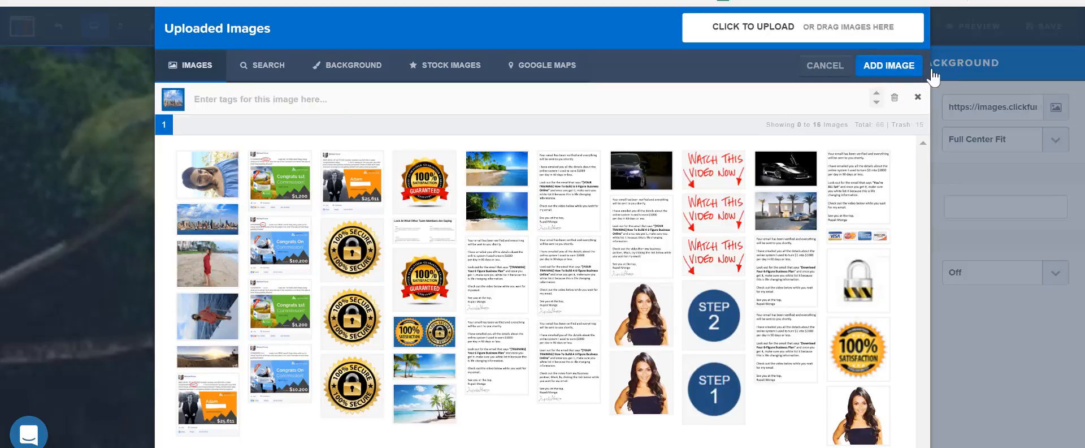
pyautogui.click(889, 66)
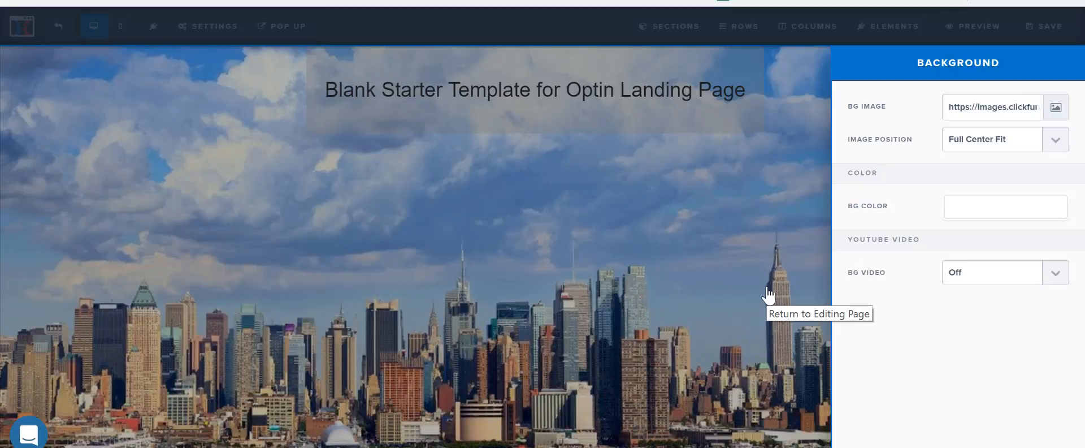
pyautogui.tripleClick(1003, 110)
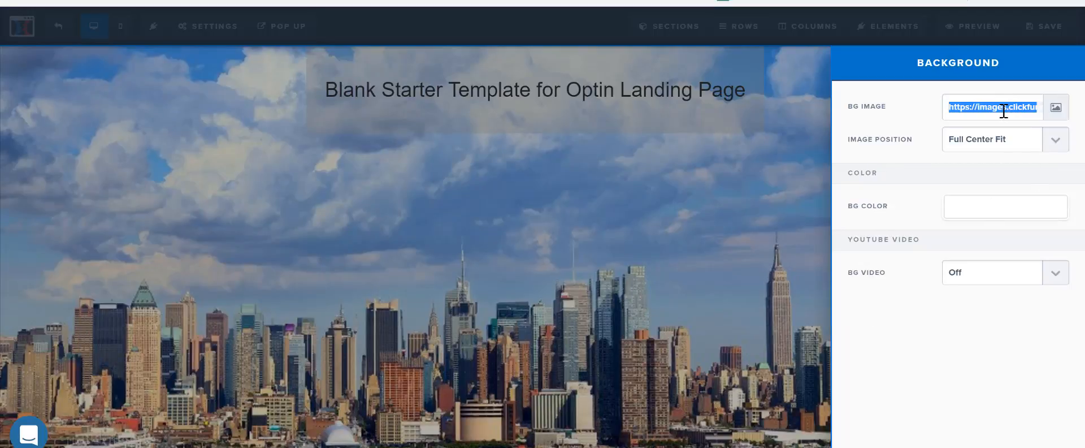
pyautogui.press('BackSpace')
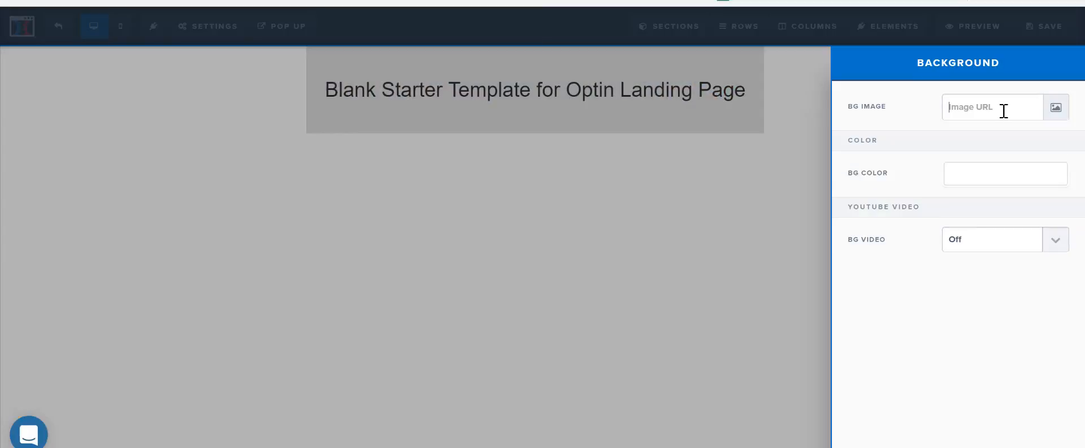
# Try the dark #2d2d2d page background color, then return to white #ffffff and close the background settings.
pyautogui.click(991, 177)
pyautogui.click(867, 217)
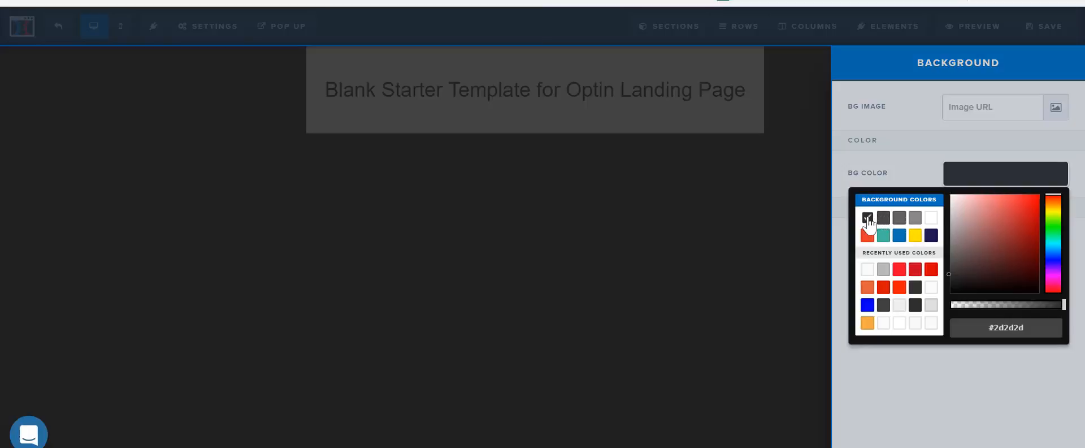
pyautogui.click(953, 180)
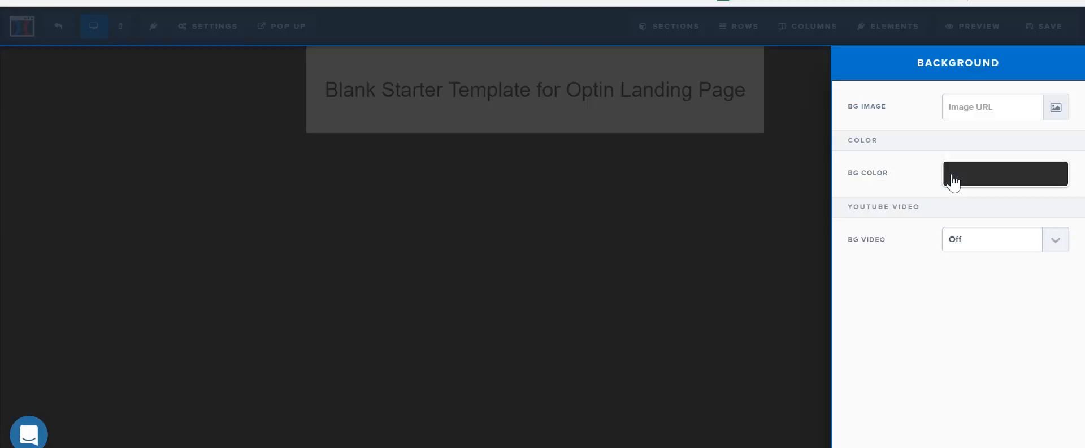
pyautogui.click(953, 179)
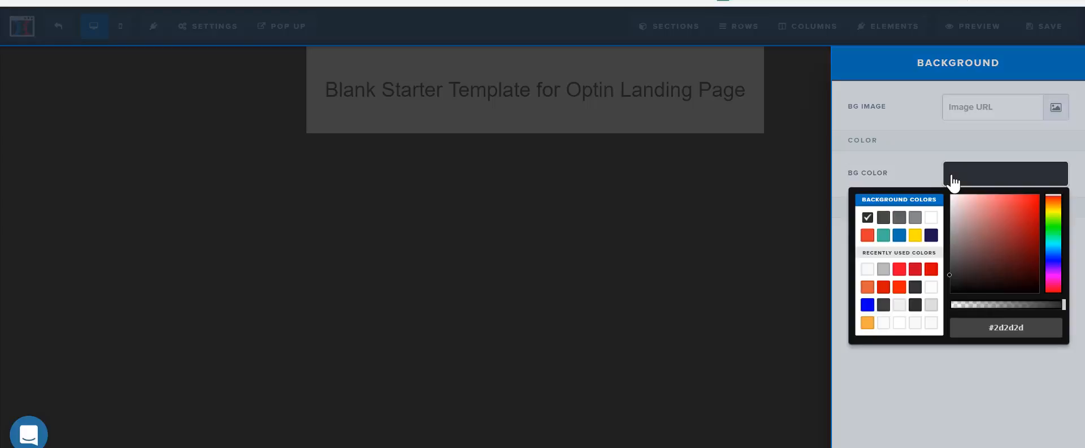
pyautogui.click(929, 218)
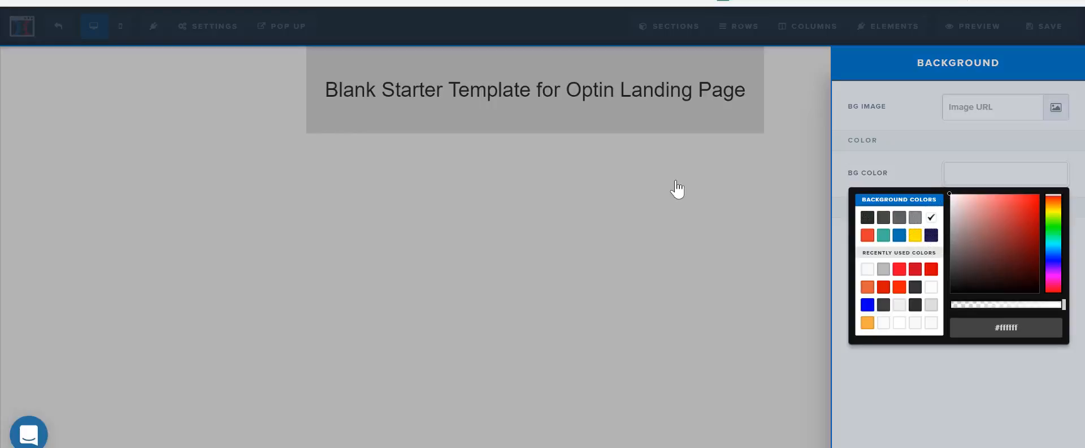
pyautogui.click(693, 188)
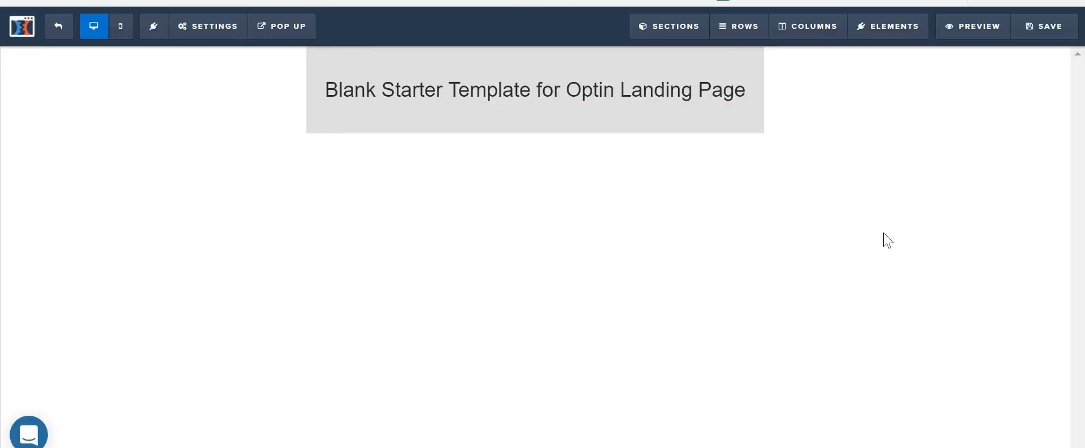
# Review the settings of the headline section and of its one-column row, then close them.
pyautogui.moveTo(227, 31)
pyautogui.moveTo(751, 68)
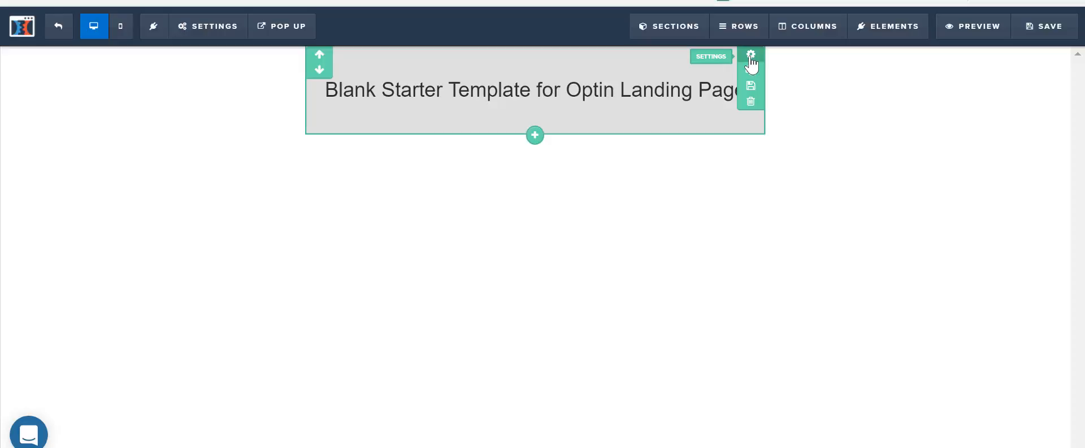
pyautogui.click(750, 57)
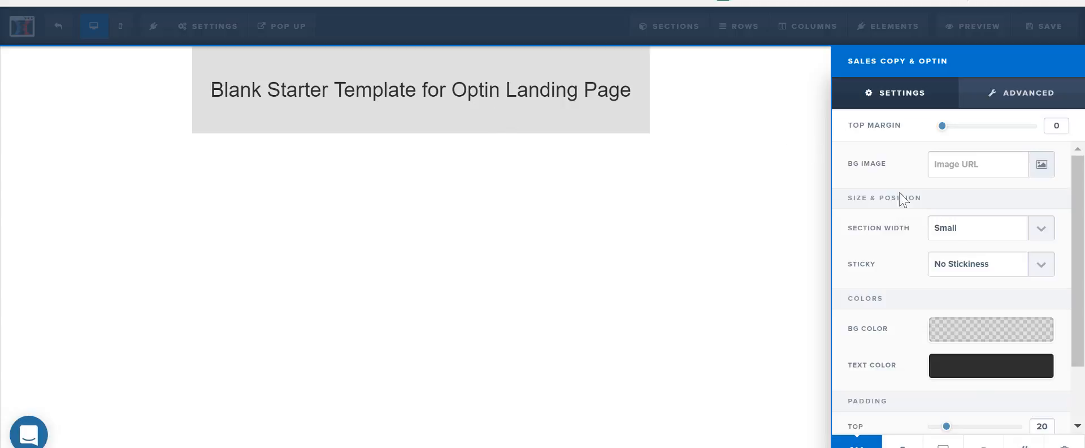
pyautogui.click(592, 129)
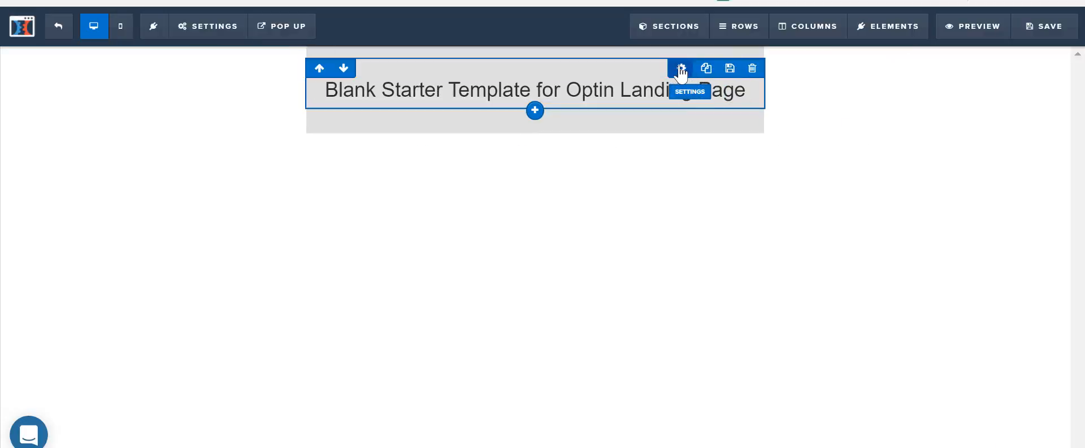
pyautogui.click(681, 69)
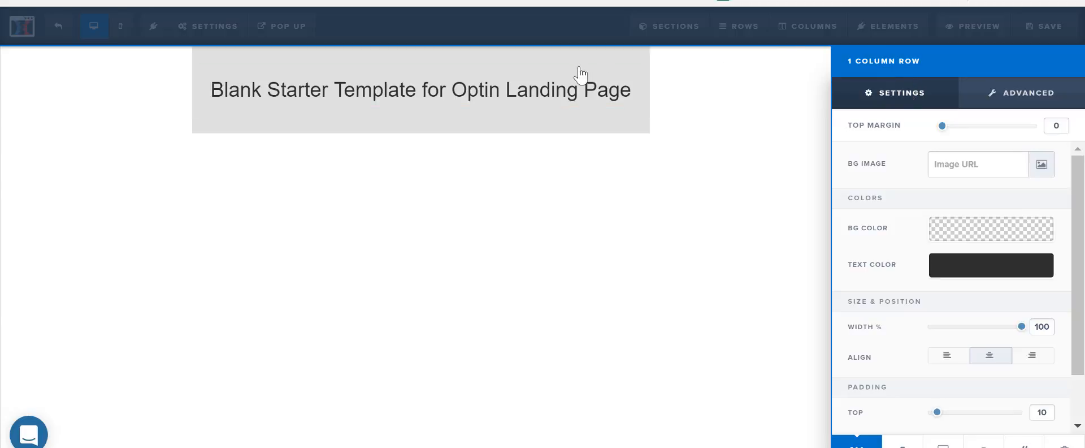
pyautogui.click(691, 124)
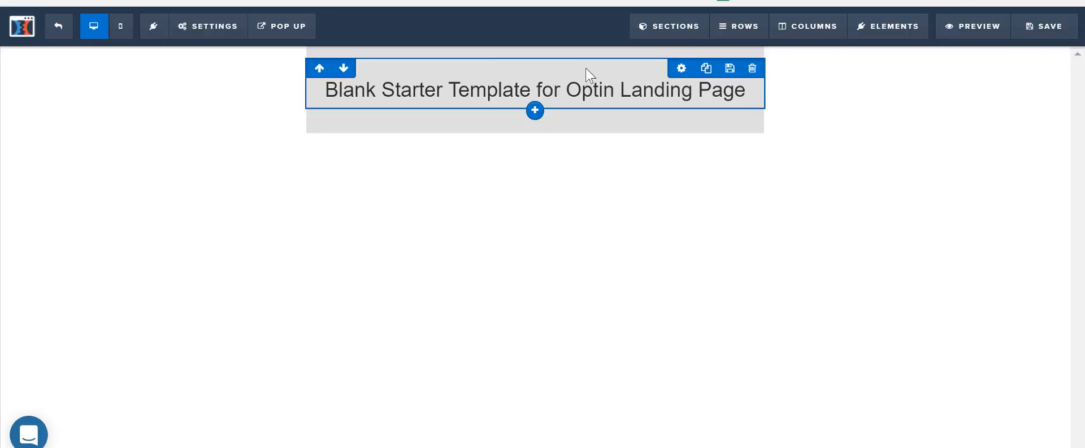
# Add a two-column row below the headline's row.
pyautogui.click(535, 111)
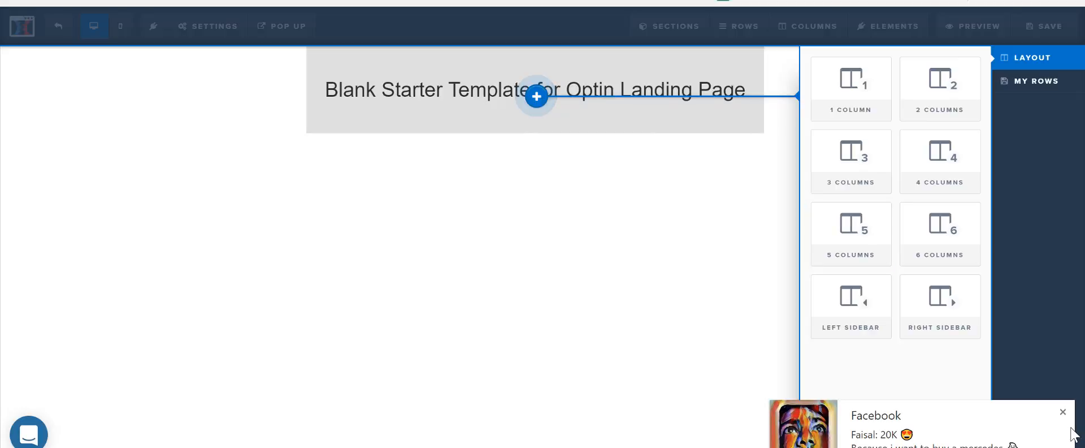
pyautogui.click(1062, 412)
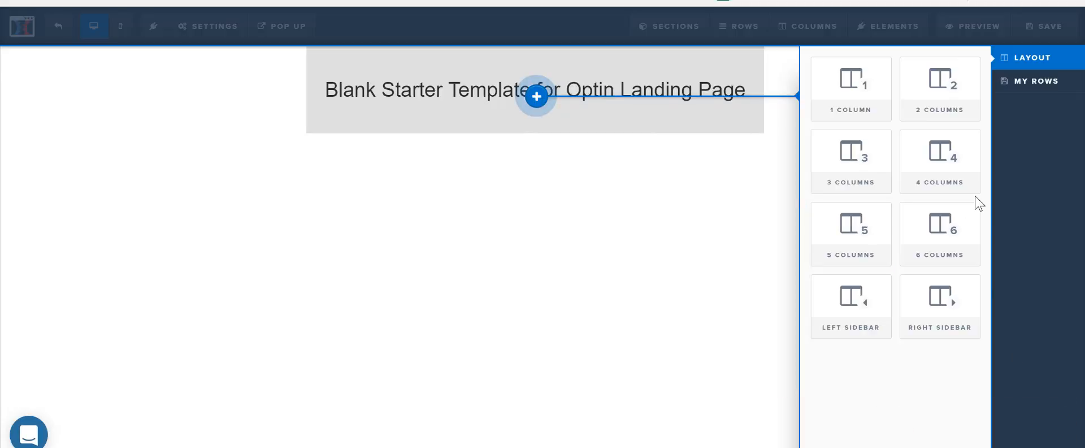
pyautogui.click(945, 85)
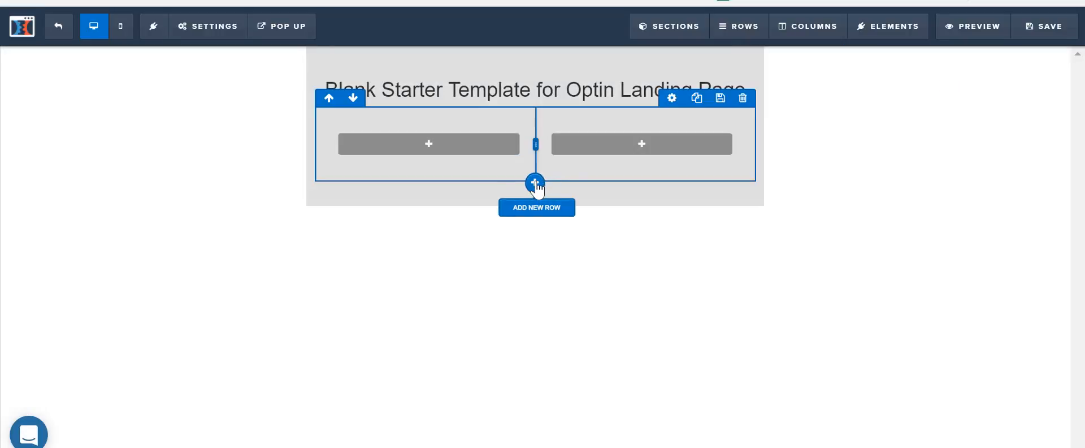
# Look at the layouts for another new row, then delete the two-column row below the headline.
pyautogui.click(535, 182)
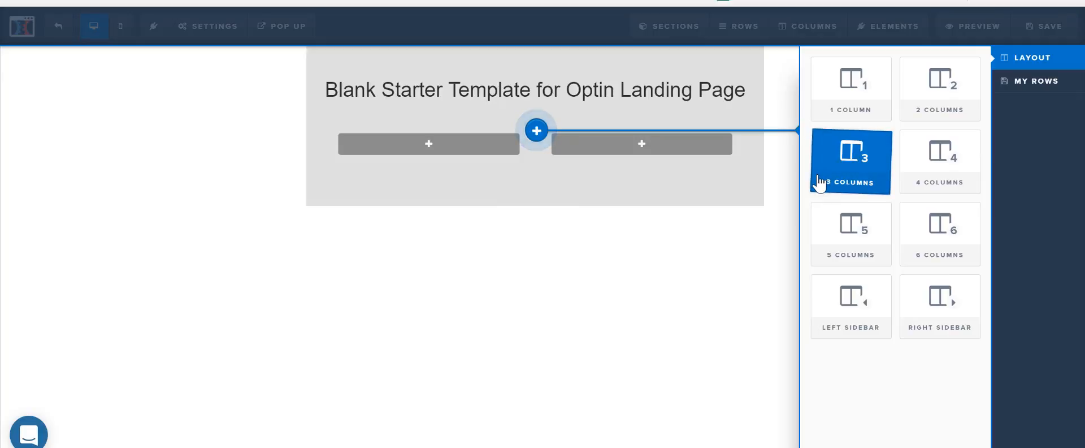
pyautogui.click(649, 168)
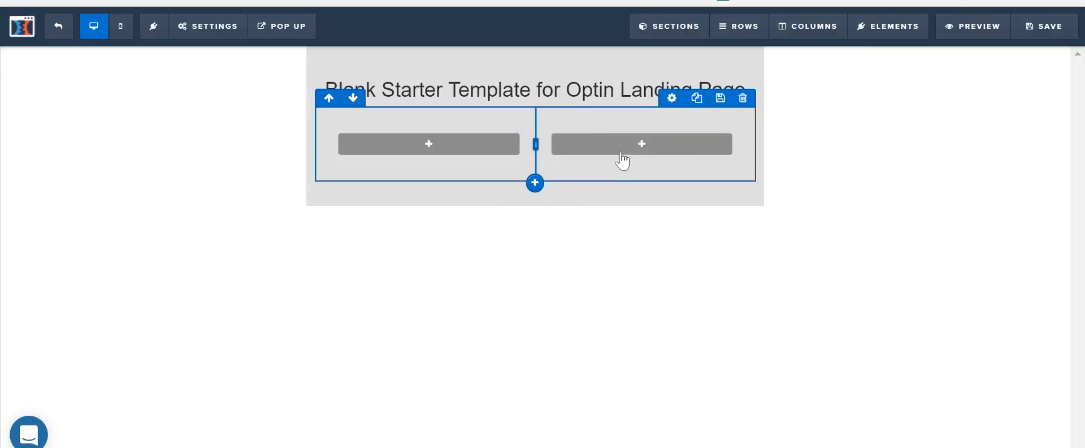
pyautogui.click(743, 100)
pyautogui.click(610, 68)
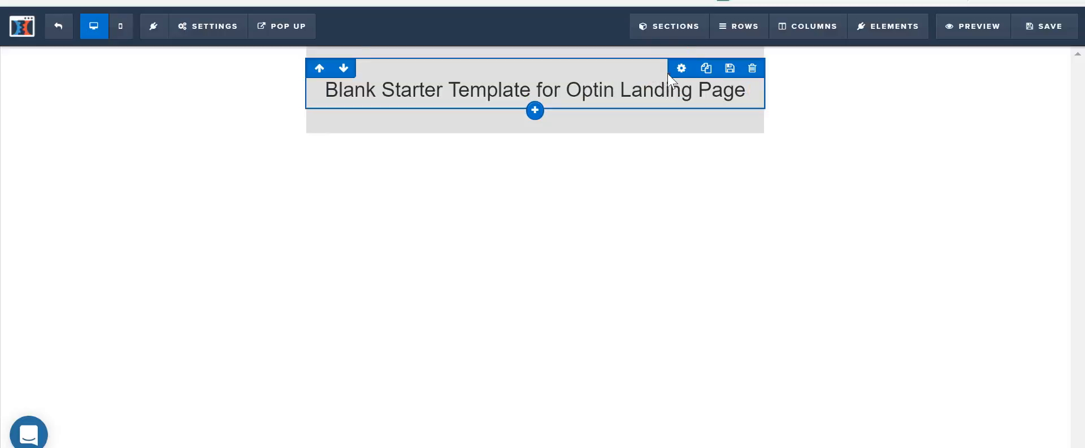
# Add a new headline element directly below the "Blank Starter Template for Optin Landing Page" headline.
pyautogui.click(687, 88)
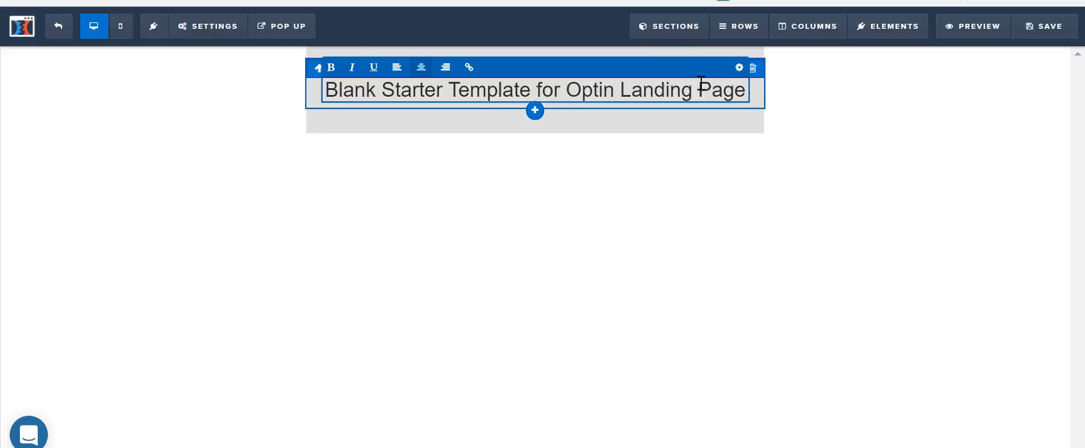
pyautogui.click(619, 134)
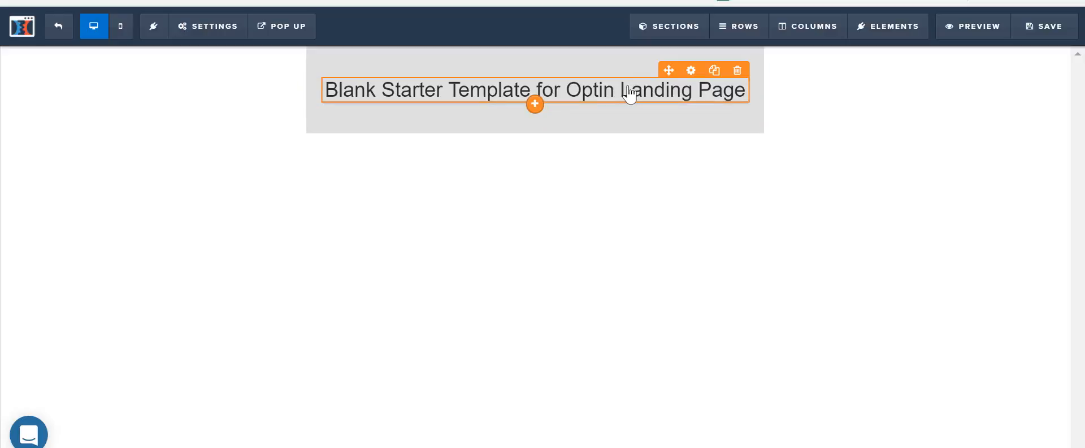
pyautogui.click(536, 104)
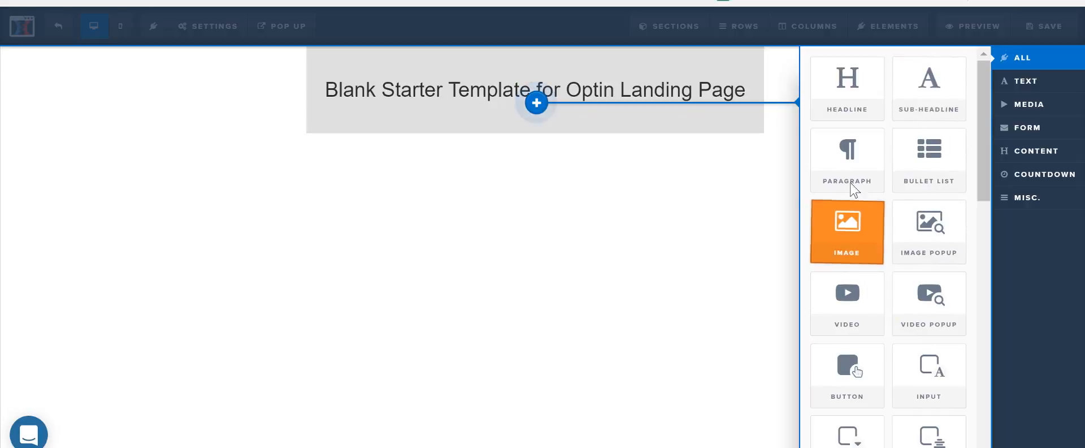
pyautogui.click(867, 103)
# Replace the new headline's placeholder text with "How To Get More Leads?".
pyautogui.click(556, 121)
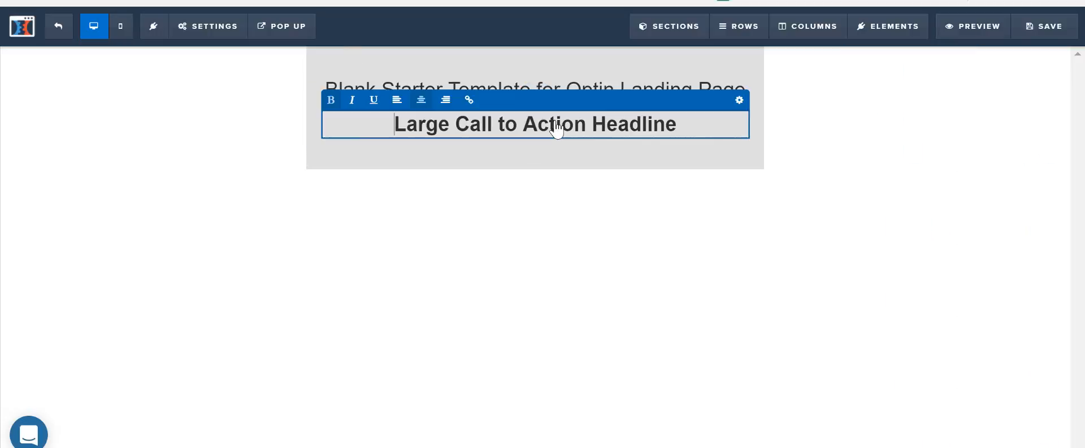
pyautogui.tripleClick(556, 121)
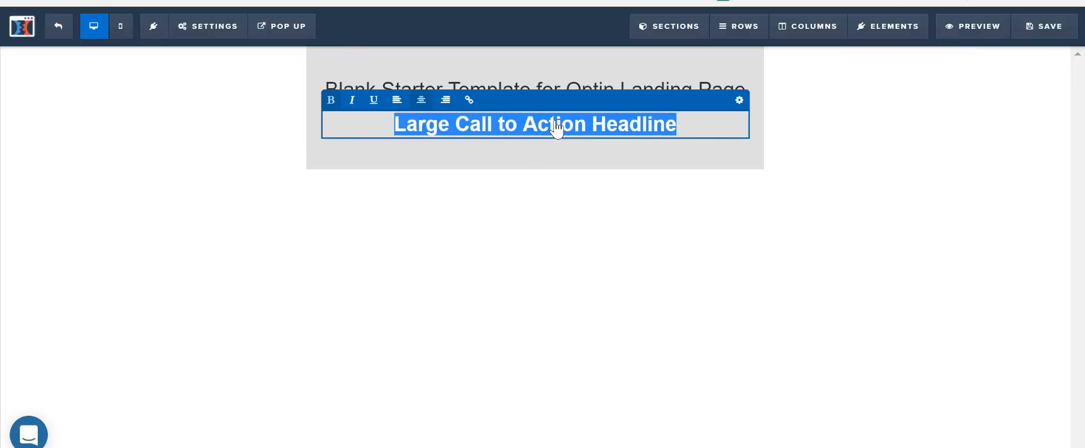
pyautogui.write('How To')
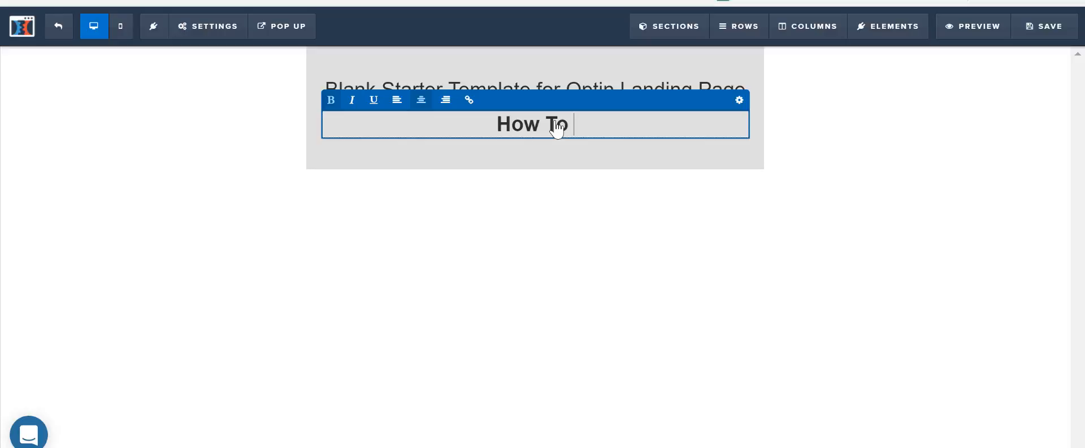
pyautogui.write('G')
pyautogui.press('BackSpace')
pyautogui.write('Get More Lea')
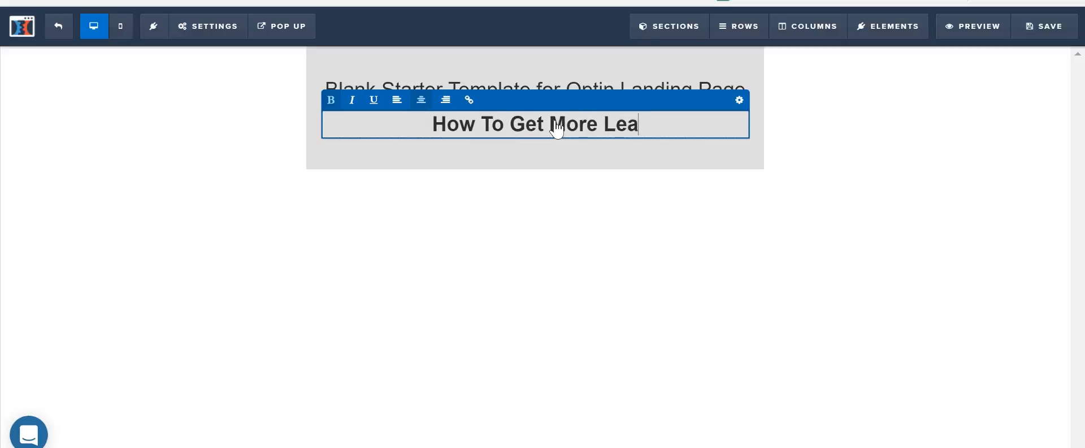
pyautogui.write('ds?')
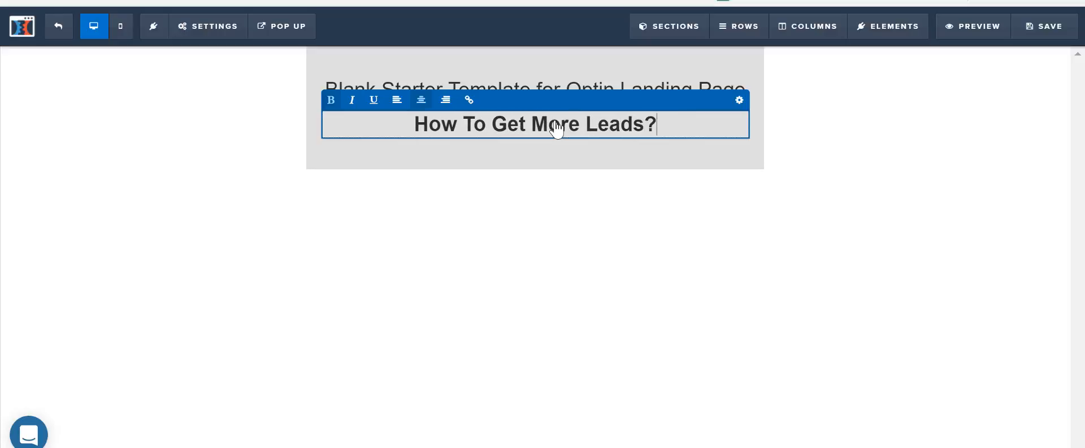
# Rewrite the ending of the new headline so it reads "How To Use Facebook Marketing To Get More Leads".
pyautogui.press('BackSpace')
pyautogui.press('BackSpace')
pyautogui.press('BackSpace')
pyautogui.press('BackSpace')
pyautogui.press('BackSpace')
pyautogui.press('BackSpace')
pyautogui.press('BackSpace')
pyautogui.press('BackSpace')
pyautogui.press('BackSpace')
pyautogui.press('BackSpace')
pyautogui.press('BackSpace')
pyautogui.press('BackSpace')
pyautogui.press('BackSpace')
pyautogui.press('BackSpace')
pyautogui.press('BackSpace')
pyautogui.press('BackSpace')
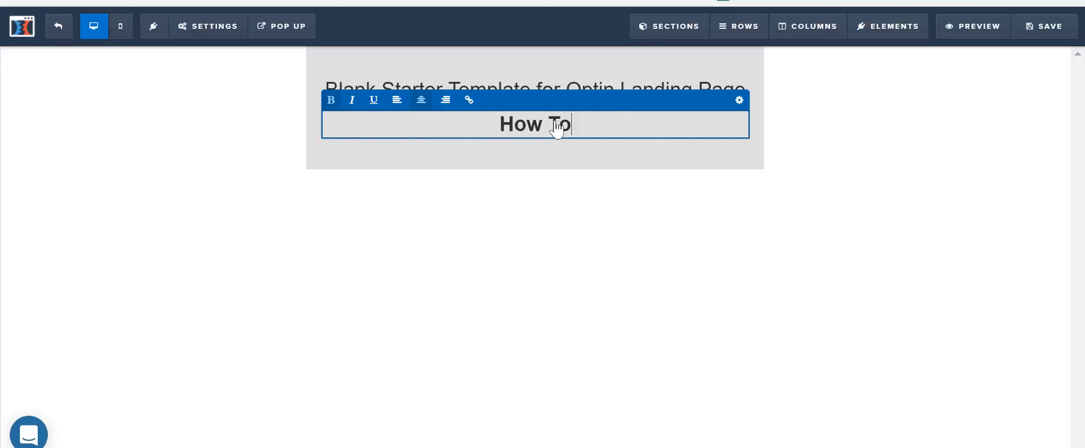
pyautogui.write('Use Face')
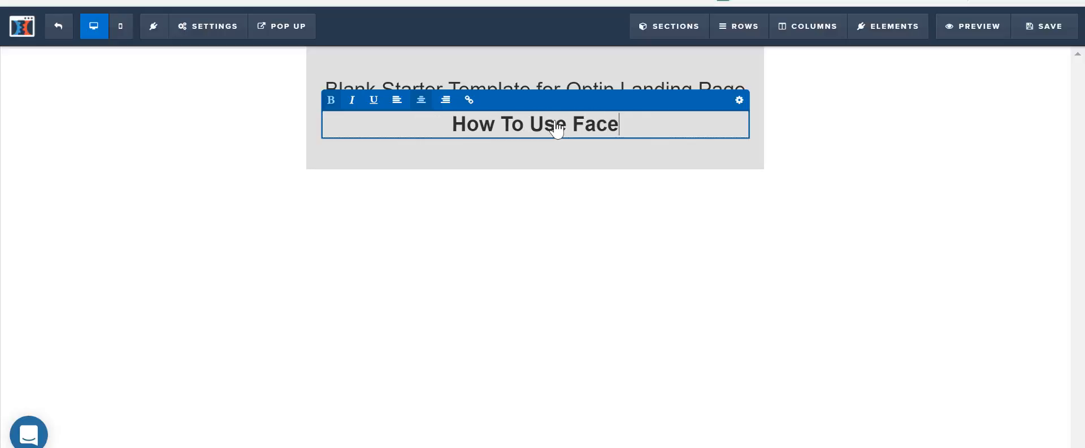
pyautogui.write('book Marketing ')
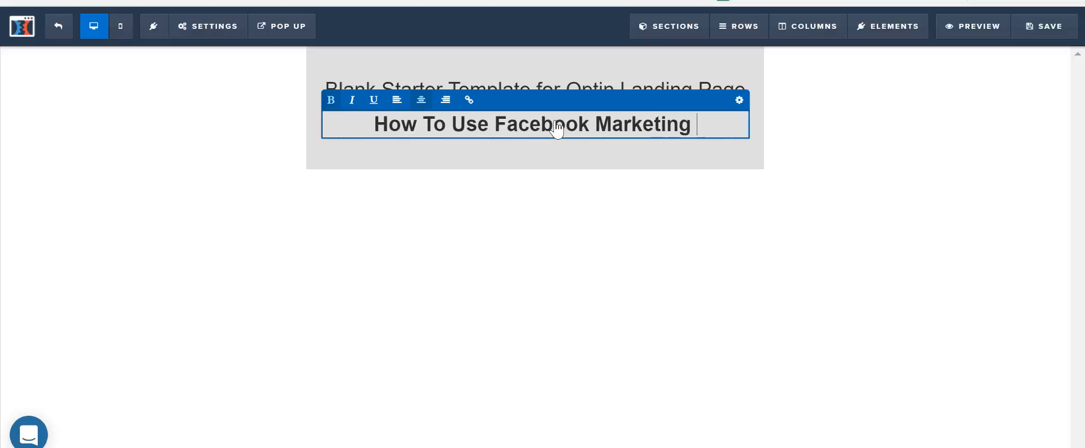
pyautogui.write('To Get Mor')
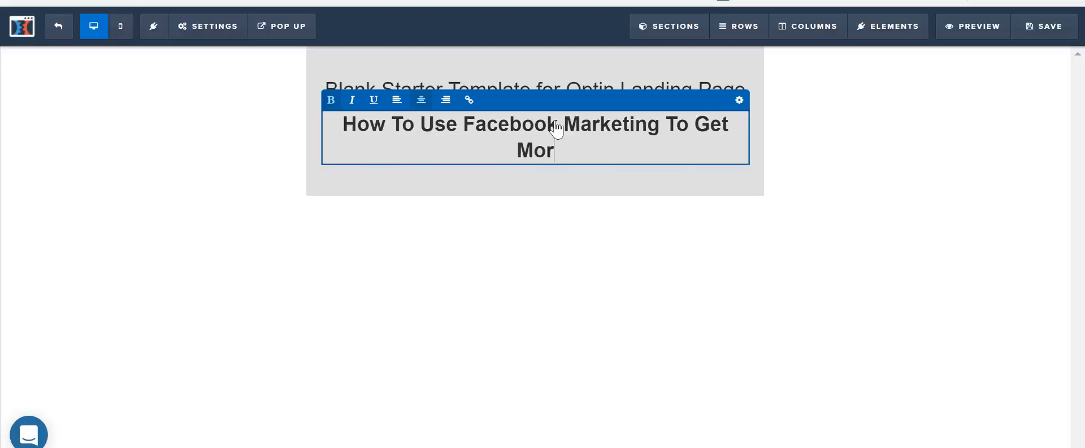
pyautogui.write('e Leads')
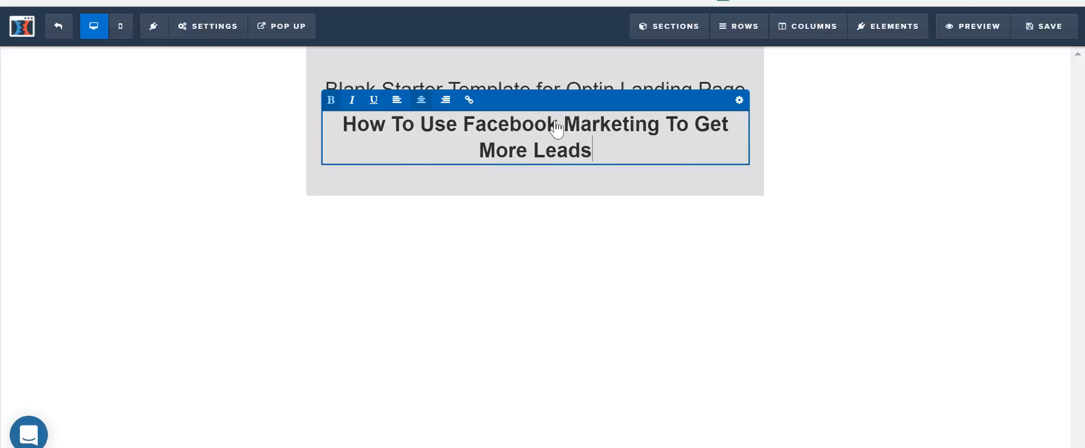
# Insert "Discover" at the beginning of the Facebook marketing headline, leaving it without a final period.
pyautogui.hotkey('ctrl', 'a')
pyautogui.press('Left')
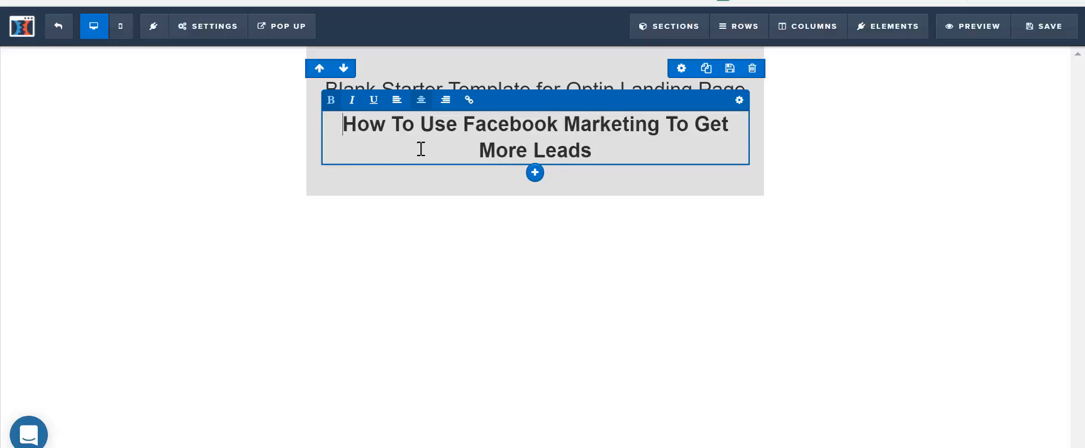
pyautogui.write('Discover')
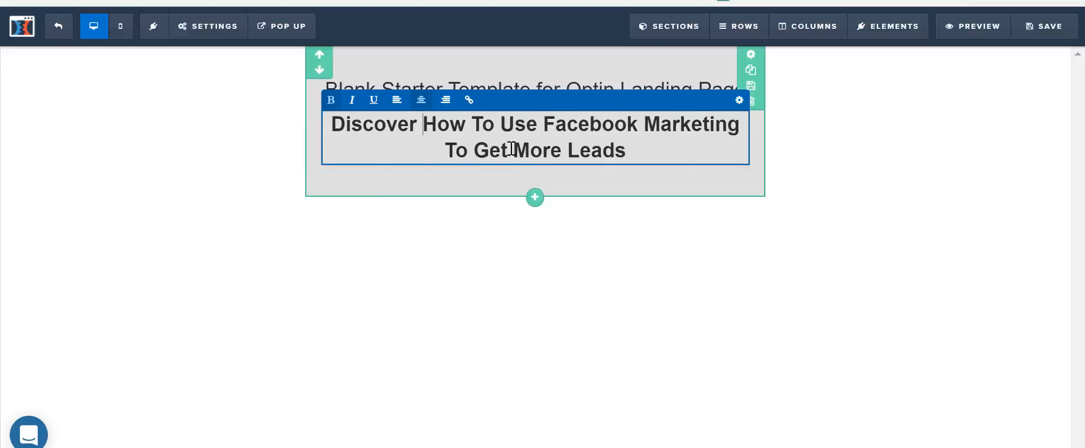
pyautogui.click(653, 144)
pyautogui.write('.')
pyautogui.press('BackSpace')
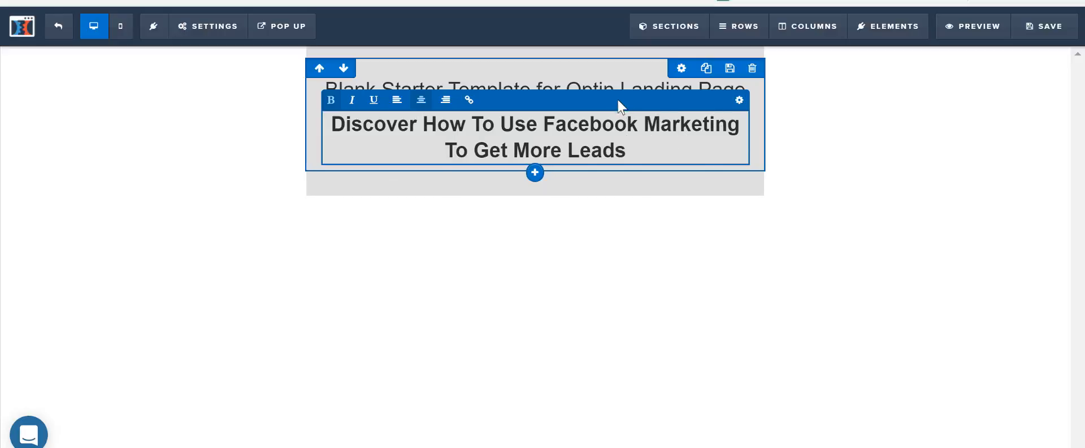
# Delete the original "Blank Starter Template for Optin Landing Page" headline above the new one.
pyautogui.click(601, 88)
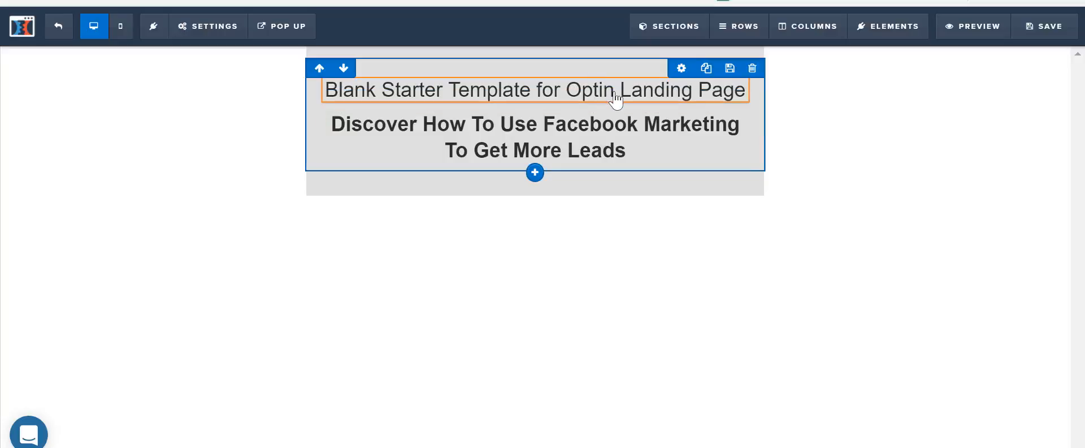
pyautogui.click(618, 94)
pyautogui.click(581, 138)
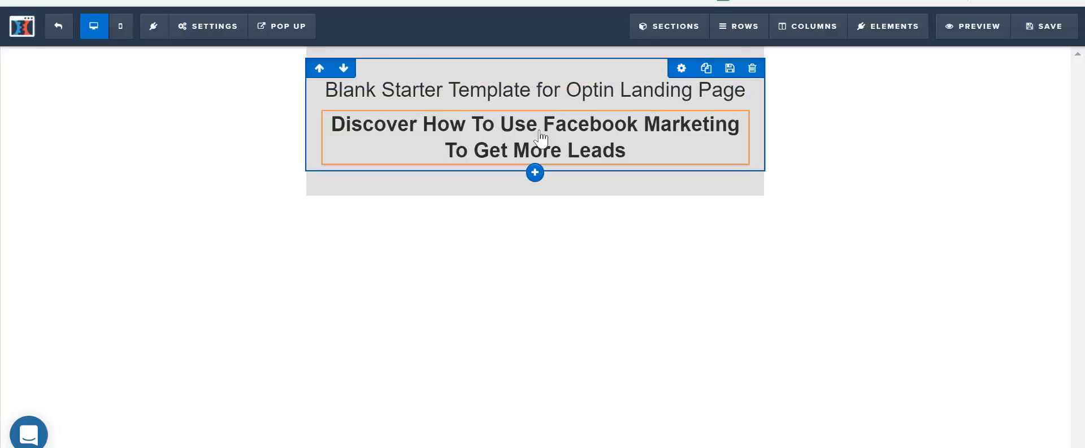
pyautogui.click(540, 132)
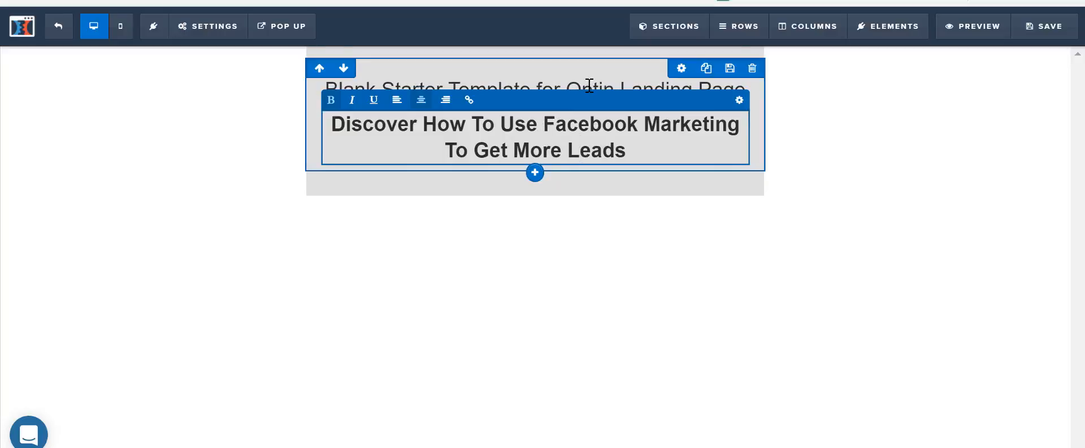
pyautogui.click(595, 85)
pyautogui.click(649, 90)
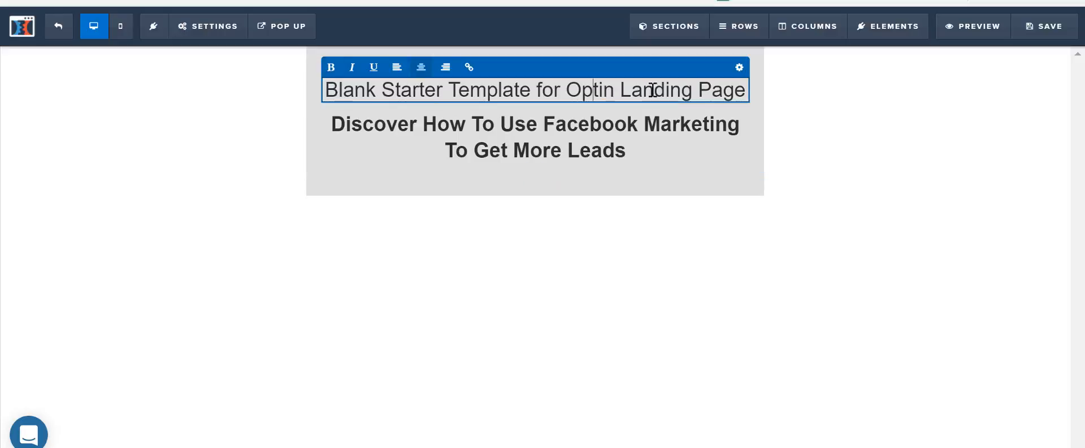
pyautogui.click(646, 150)
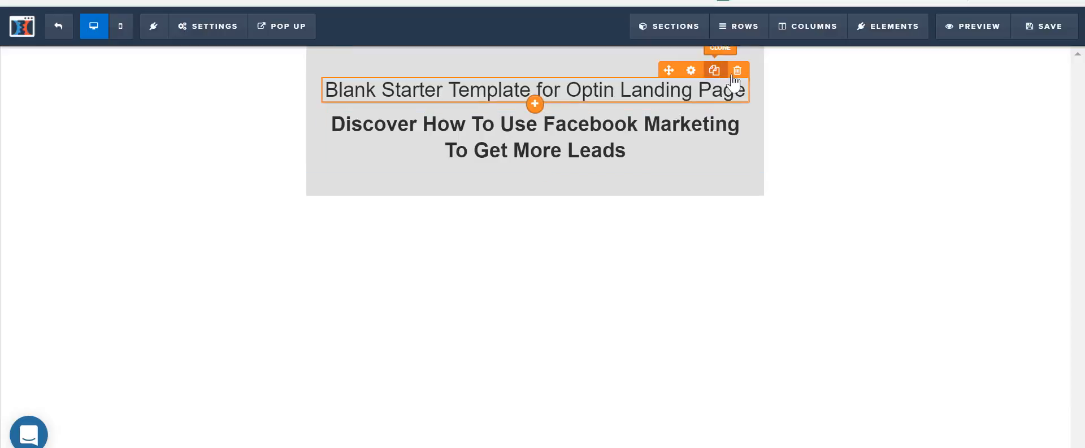
pyautogui.click(737, 75)
pyautogui.click(636, 91)
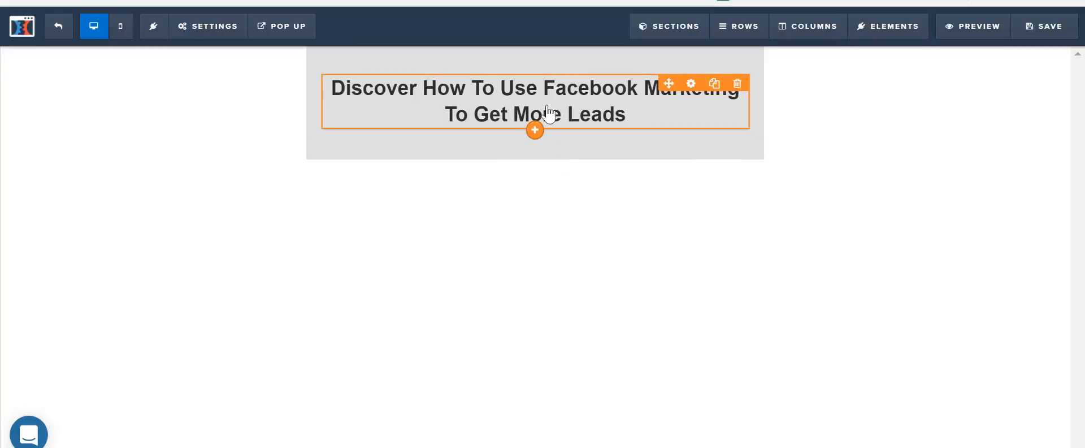
# Add a paragraph below the headline and set its text to "100% Free Video Training | Remove All Distractions And Pay Attention!".
pyautogui.click(535, 131)
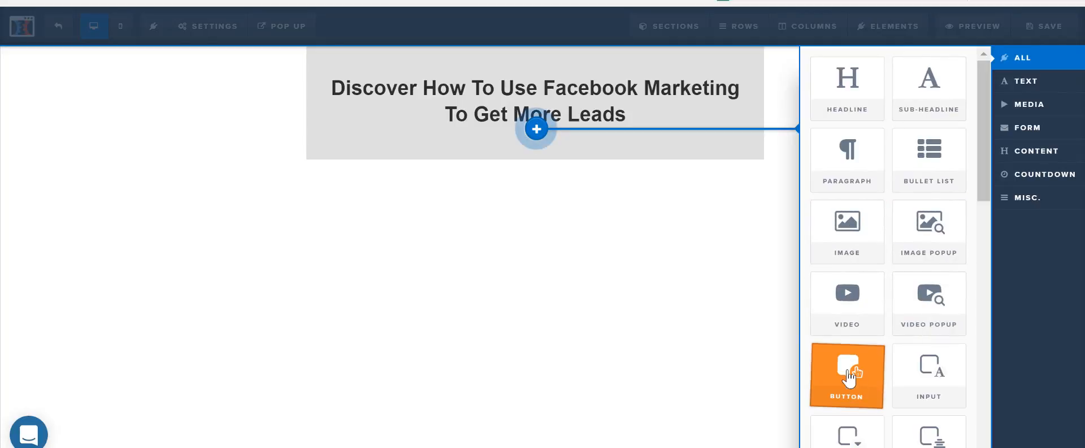
pyautogui.click(859, 151)
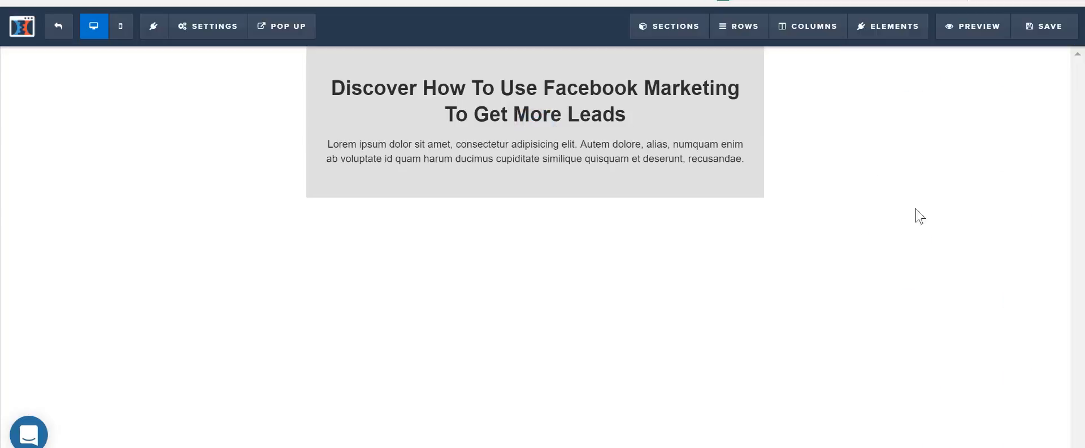
pyautogui.click(622, 153)
pyautogui.hotkey('ctrl', 'a')
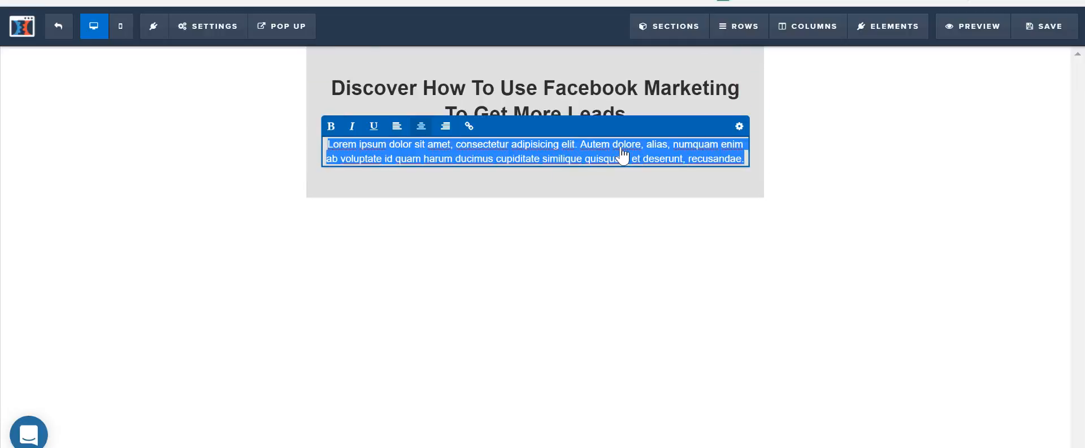
pyautogui.write('100% F')
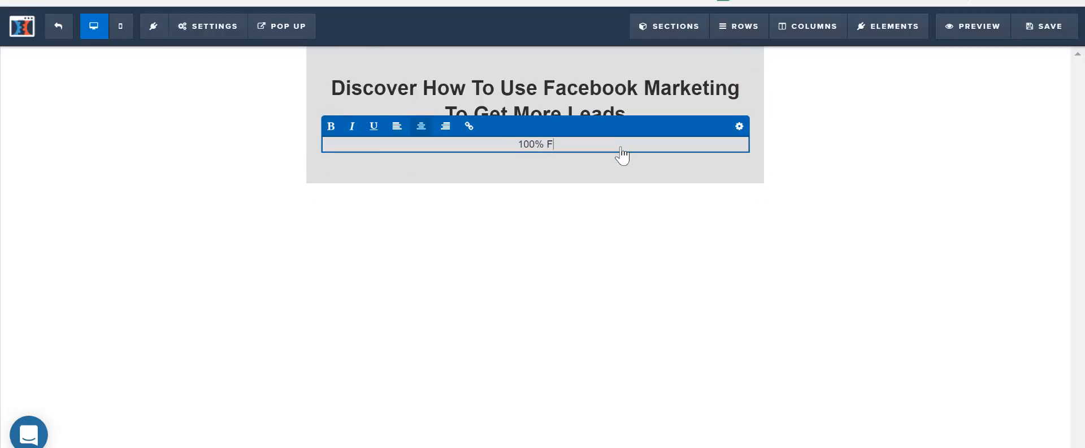
pyautogui.write('ree Video Training |')
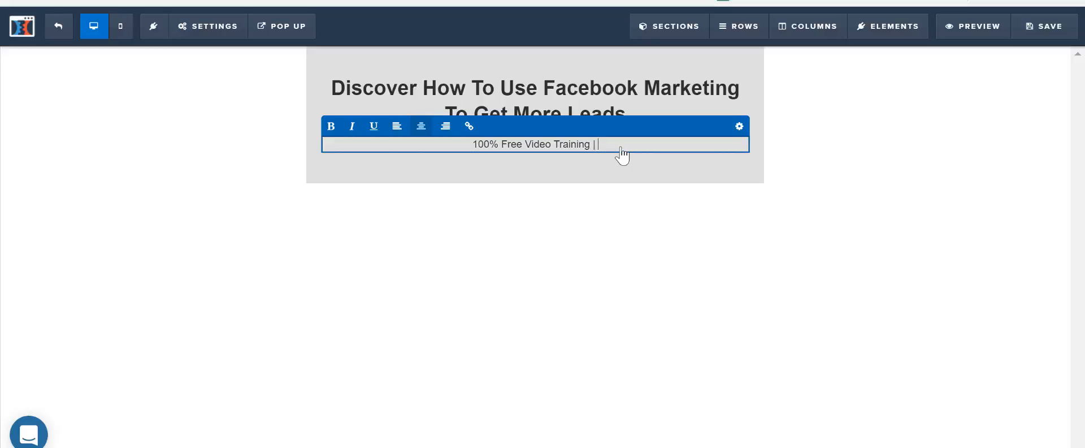
pyautogui.write('Remove')
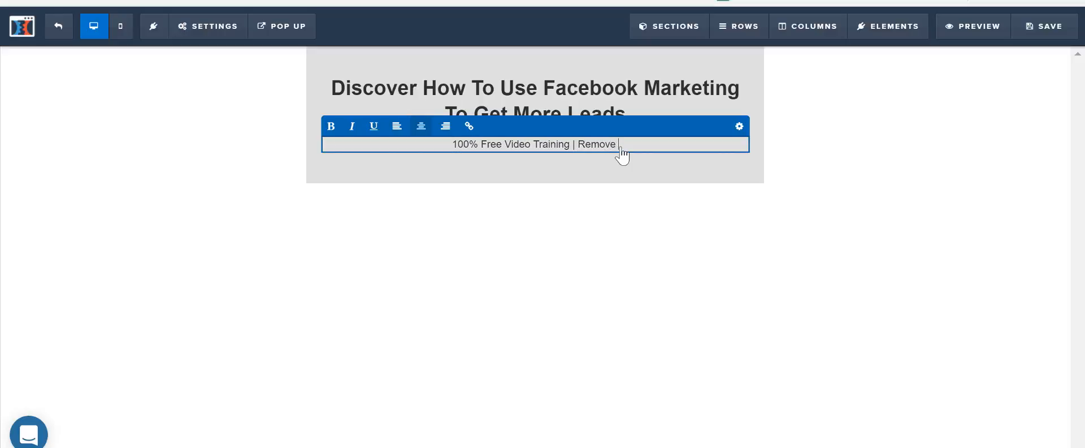
pyautogui.write(' All Distr')
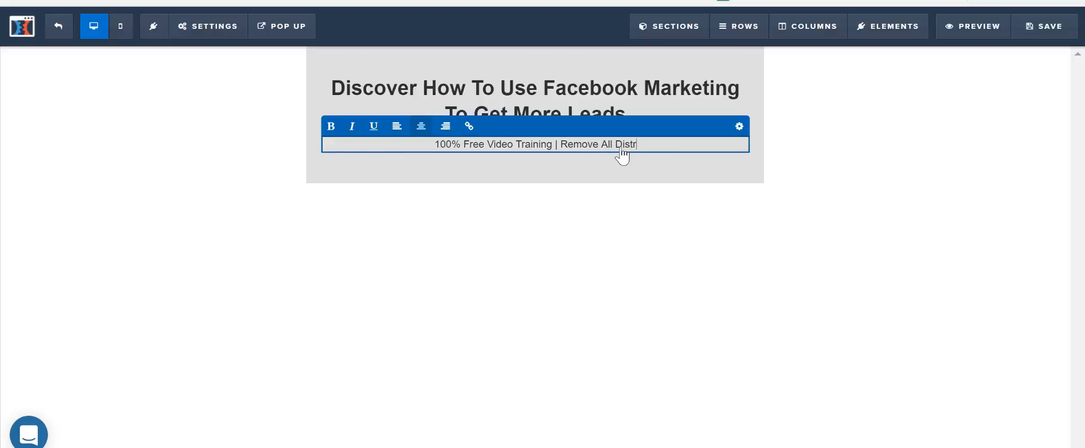
pyautogui.write('actions A')
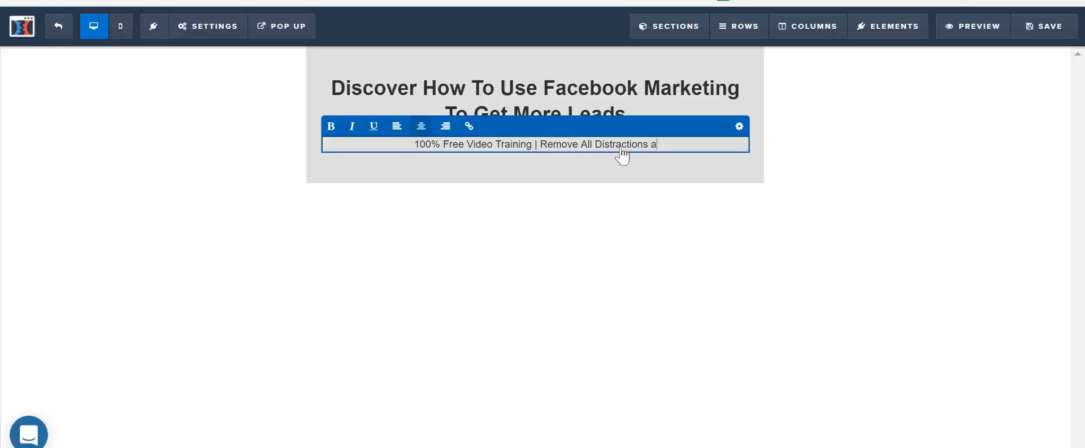
pyautogui.write('nd Pay A')
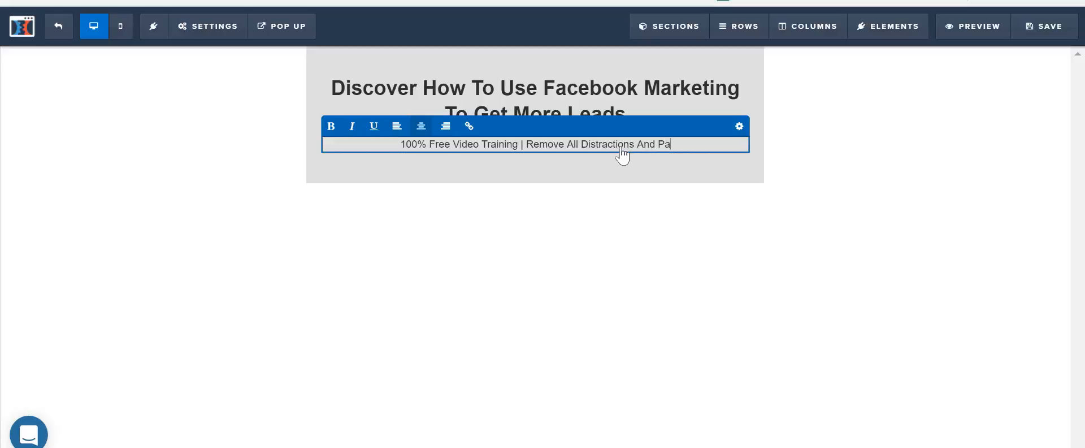
pyautogui.write('ttention')
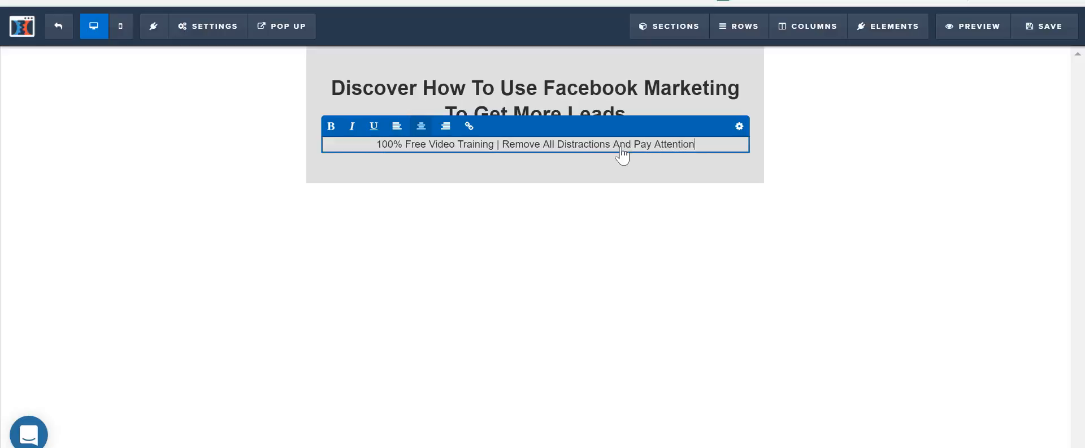
pyautogui.write('!')
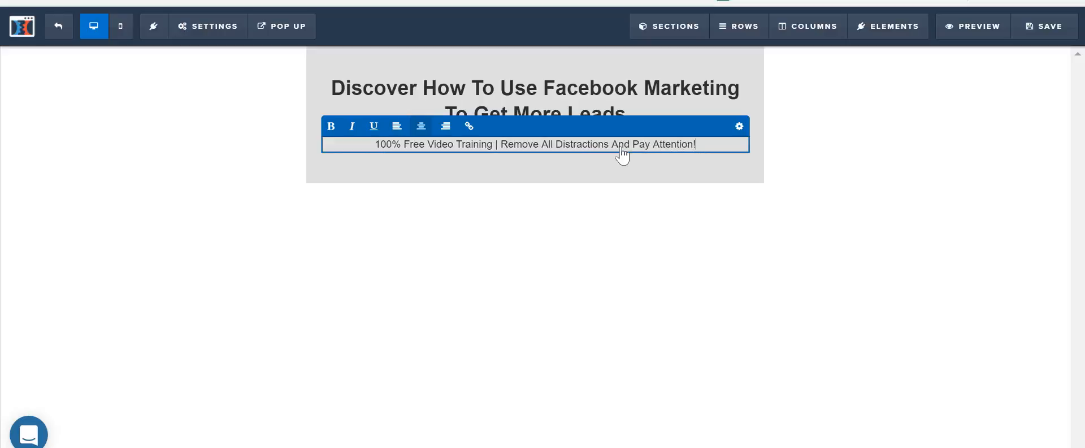
pyautogui.click(625, 238)
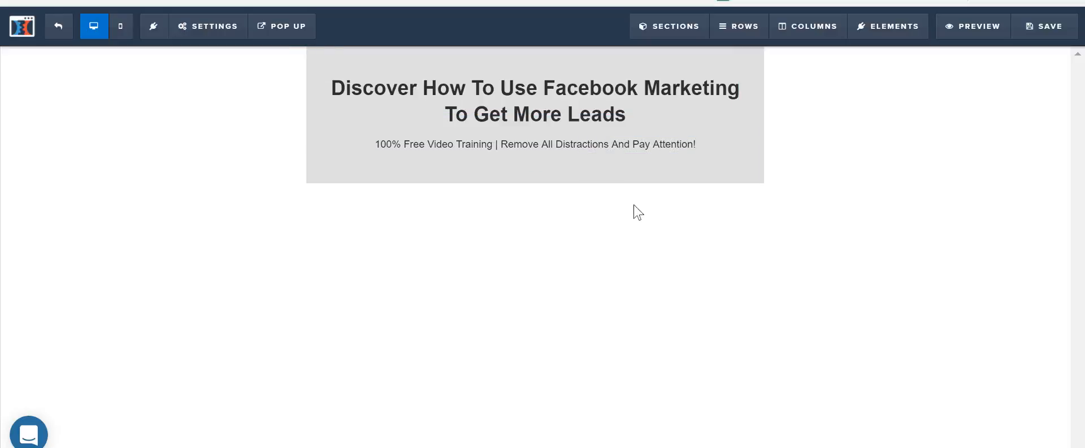
pyautogui.click(623, 150)
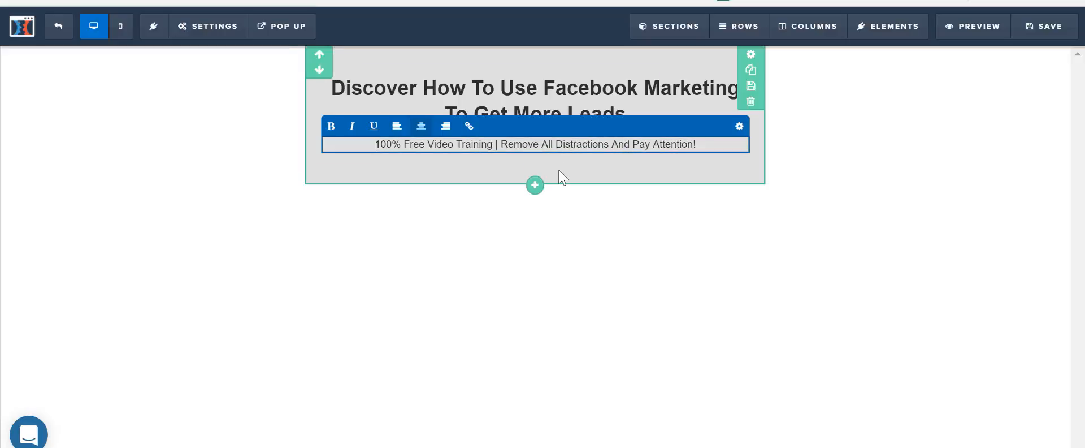
# Add an input field directly below the free video training paragraph.
pyautogui.click(559, 170)
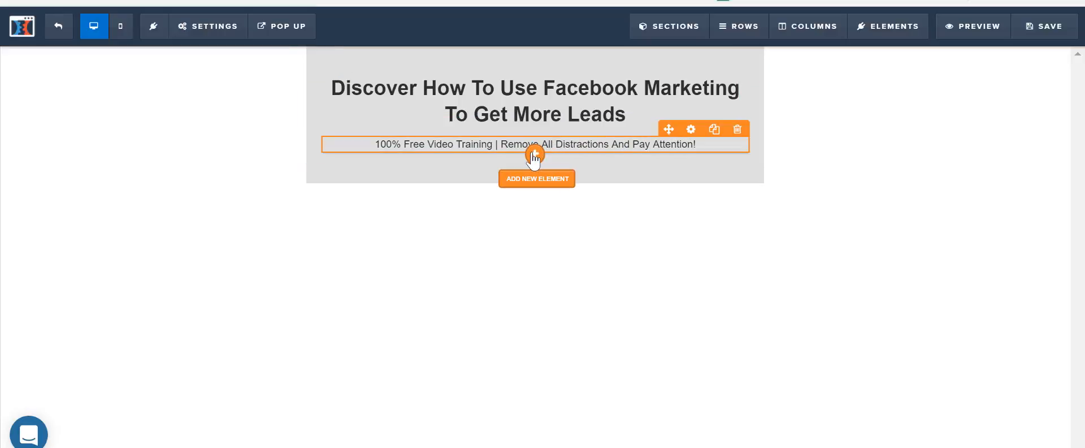
pyautogui.click(535, 154)
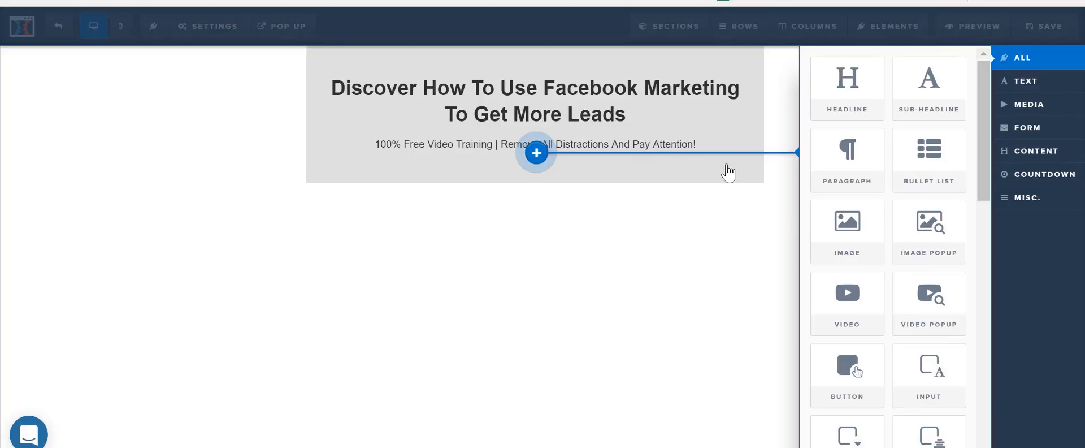
pyautogui.moveTo(995, 175); pyautogui.dragTo(988, 214)
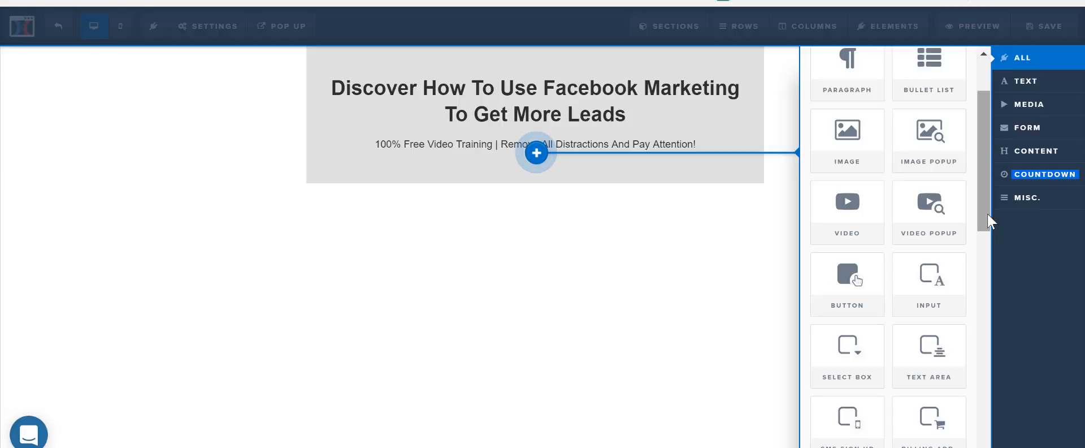
pyautogui.moveTo(988, 214); pyautogui.dragTo(989, 252)
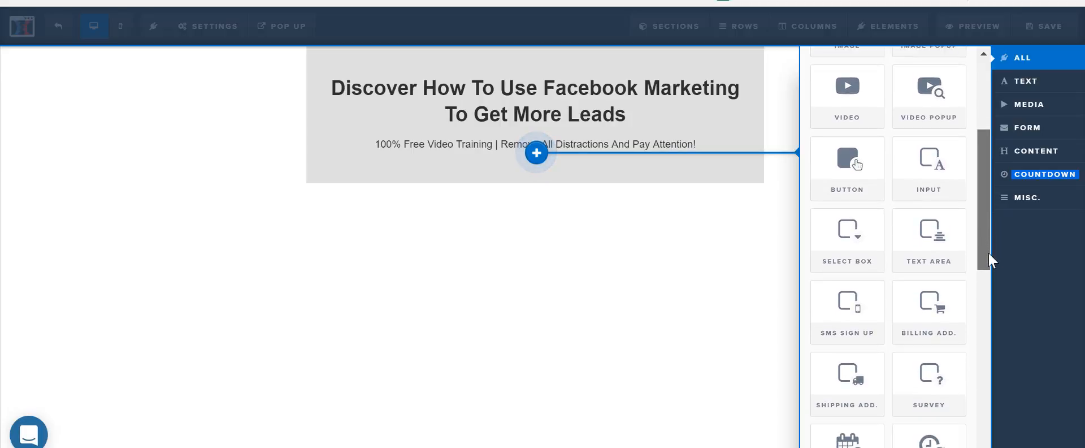
pyautogui.click(927, 169)
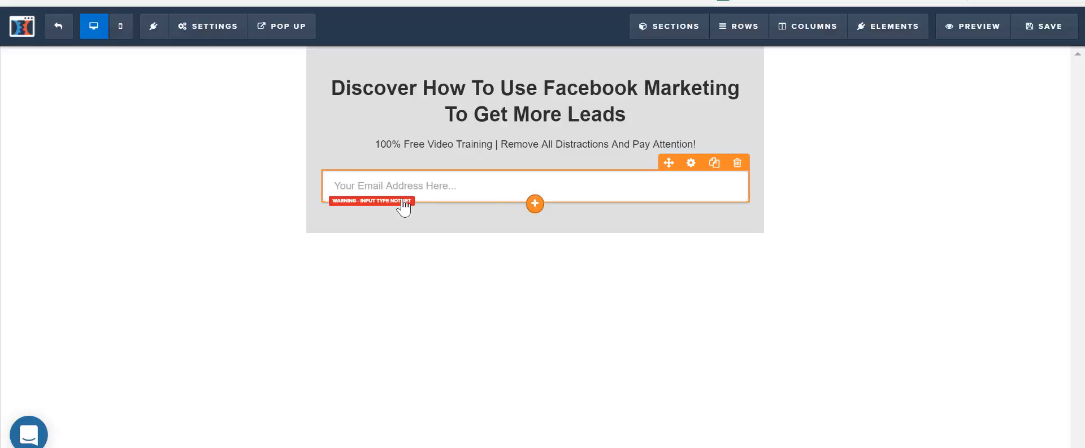
# Set the new input field's type to Email Address.
pyautogui.click(711, 175)
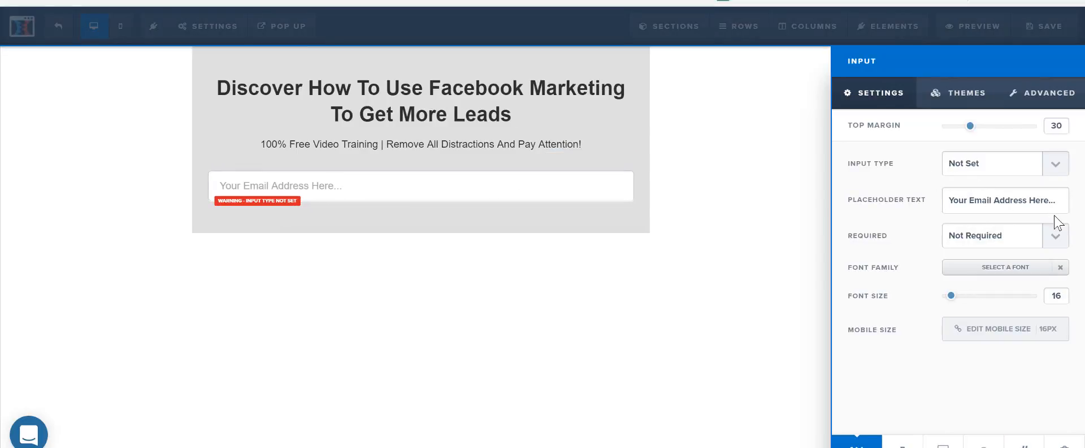
pyautogui.click(1054, 166)
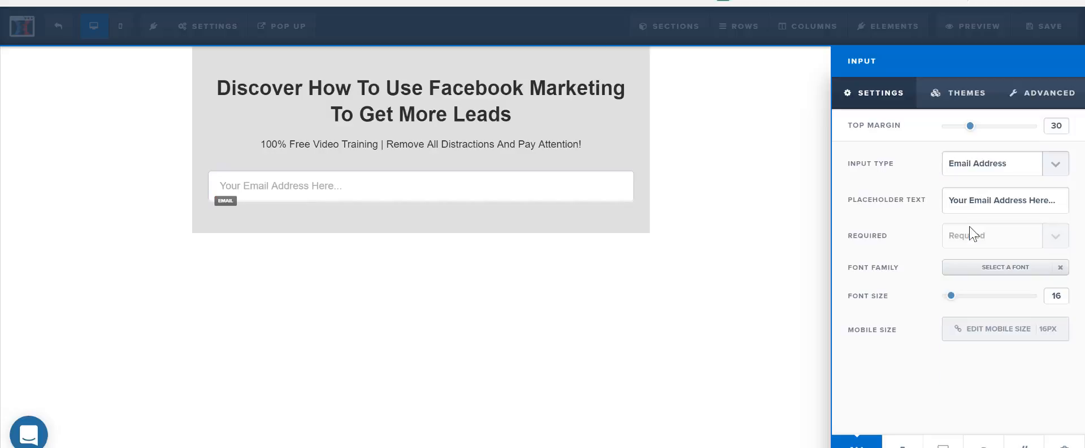
pyautogui.click(969, 226)
# Replace the email field's placeholder text with "Your Best Email Address".
pyautogui.moveTo(1054, 197); pyautogui.dragTo(939, 198)
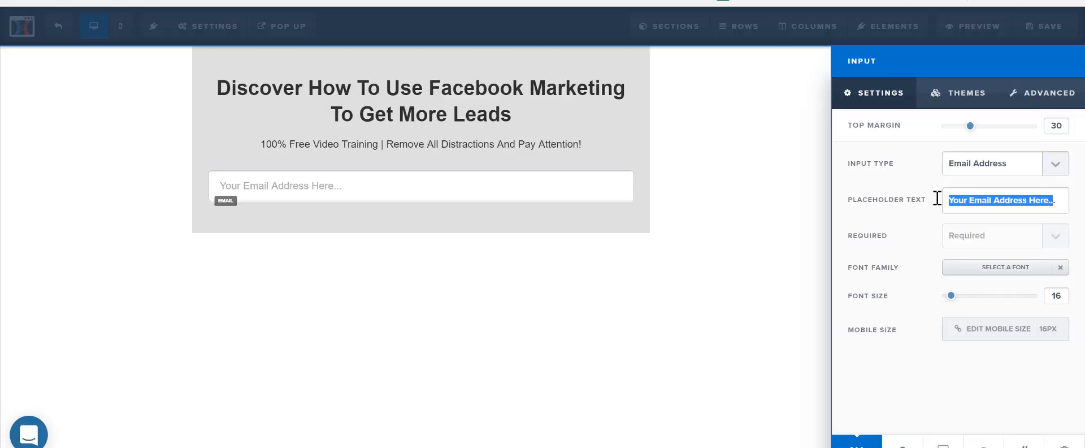
pyautogui.write('Te')
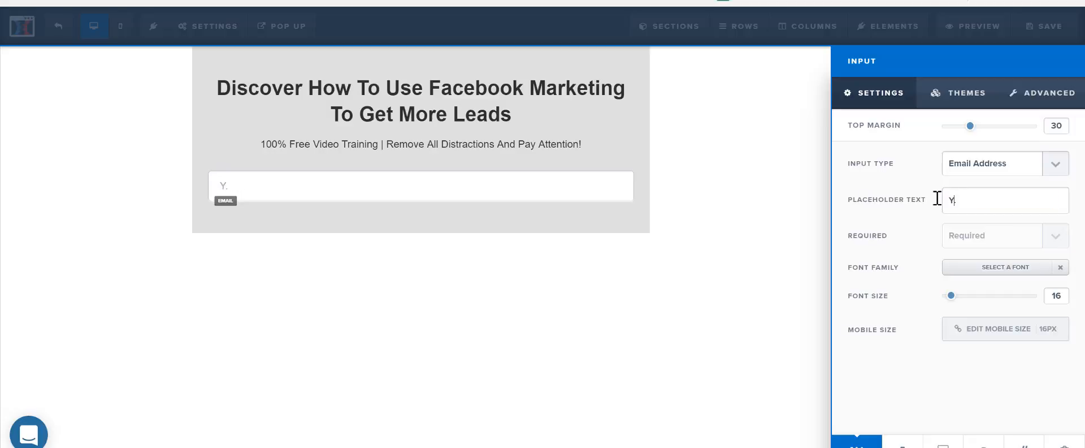
pyautogui.write(' Best Email Address')
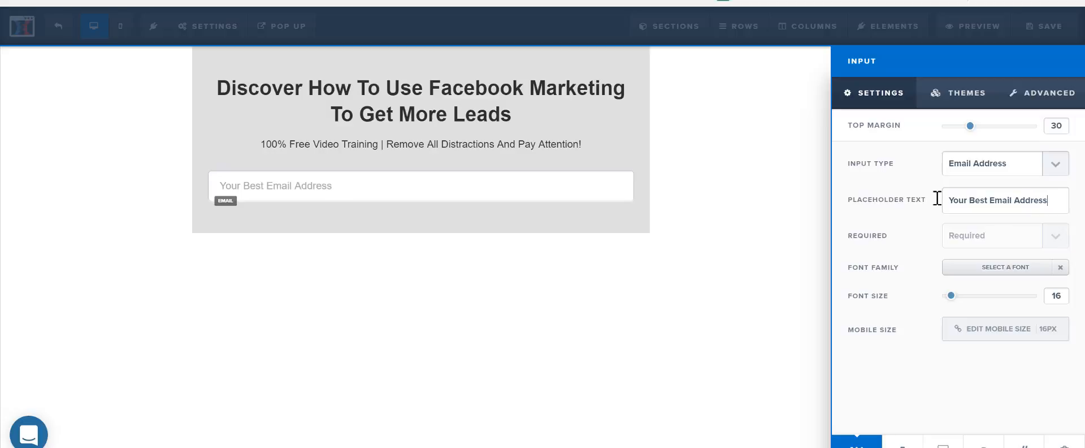
pyautogui.click(498, 205)
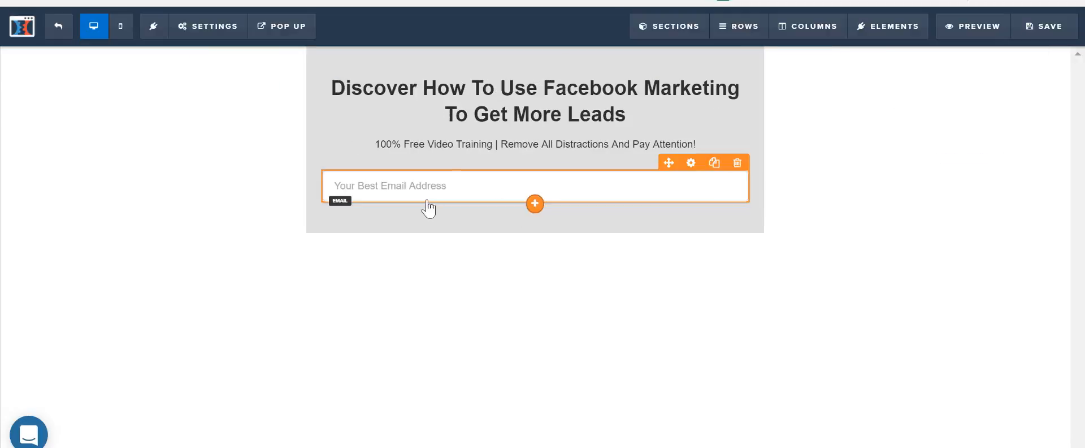
# Add a button element below the email input field.
pyautogui.click(535, 202)
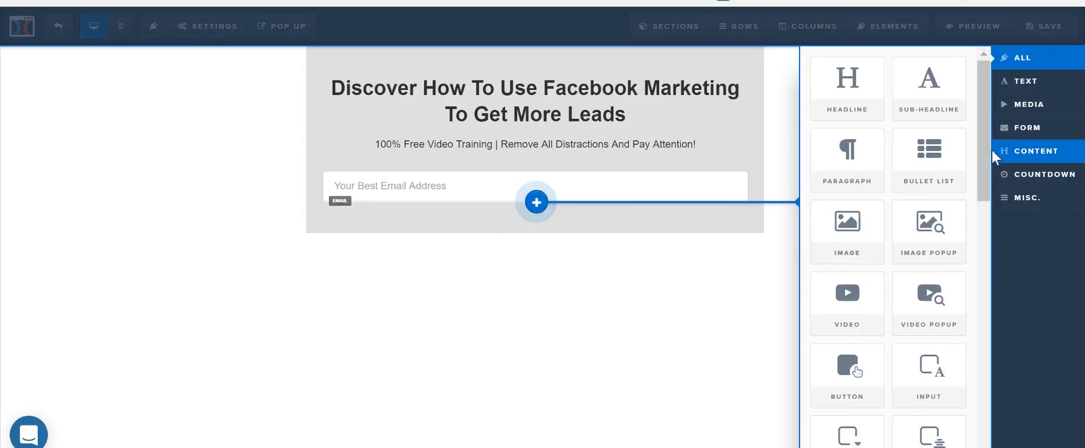
pyautogui.scroll(-1, 988, 160)
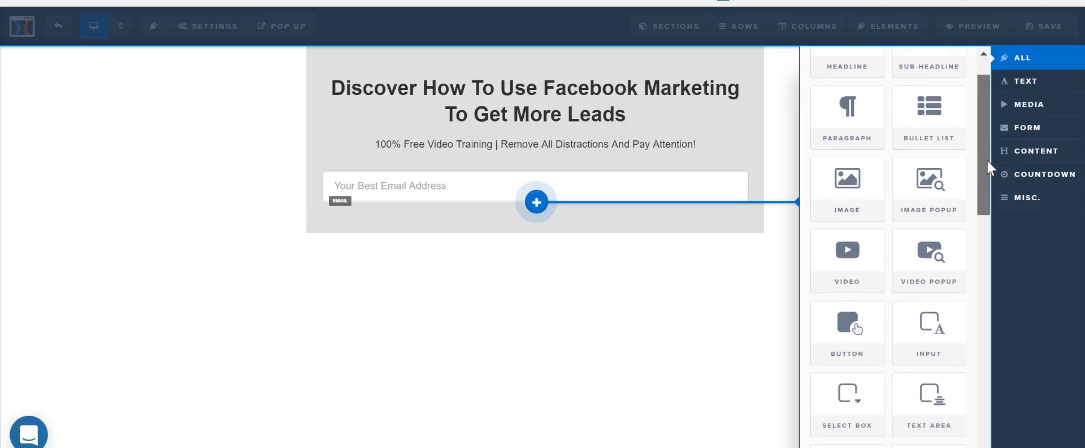
pyautogui.scroll(-2, 986, 172)
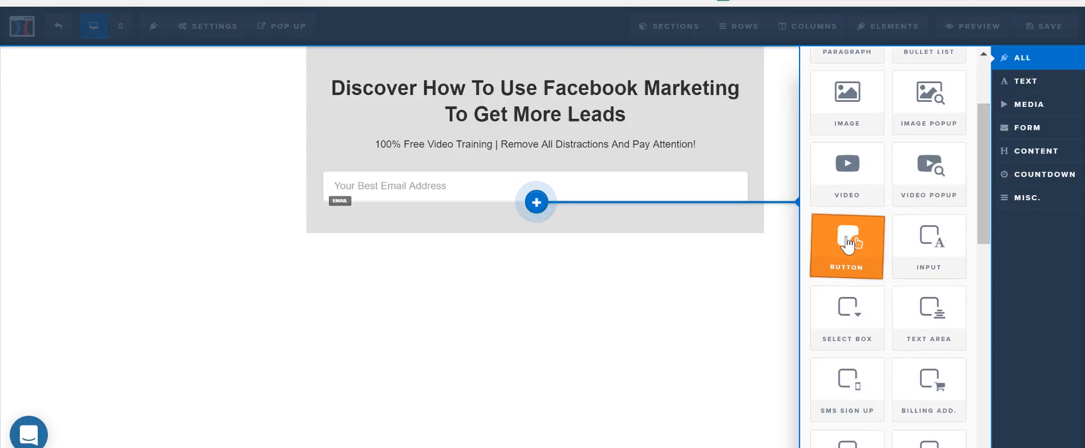
pyautogui.click(848, 244)
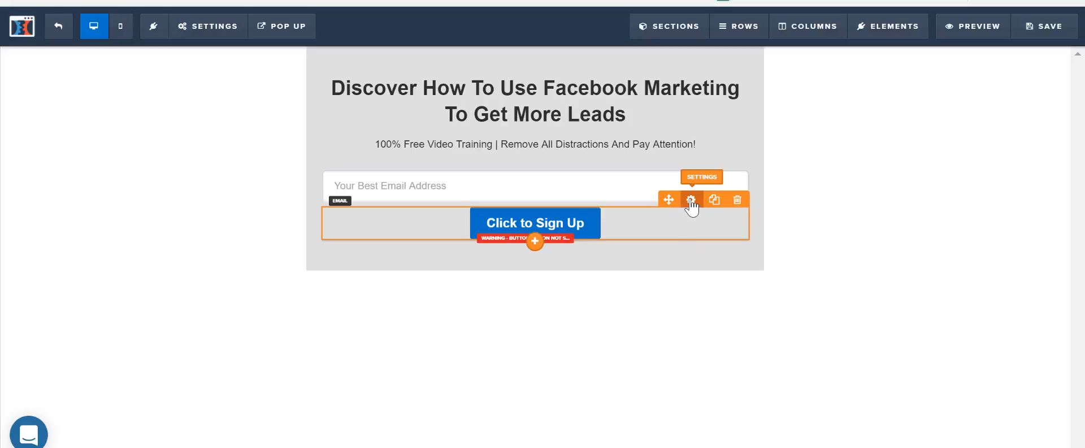
# Try the next funnel step and website URL actions for the sign-up button, then set its action to Open the Pop Up.
pyautogui.click(691, 200)
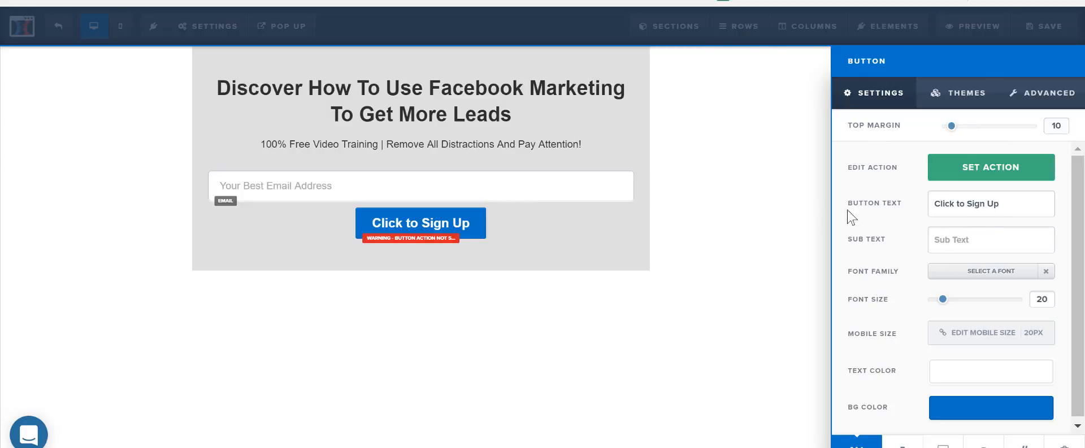
pyautogui.click(1018, 168)
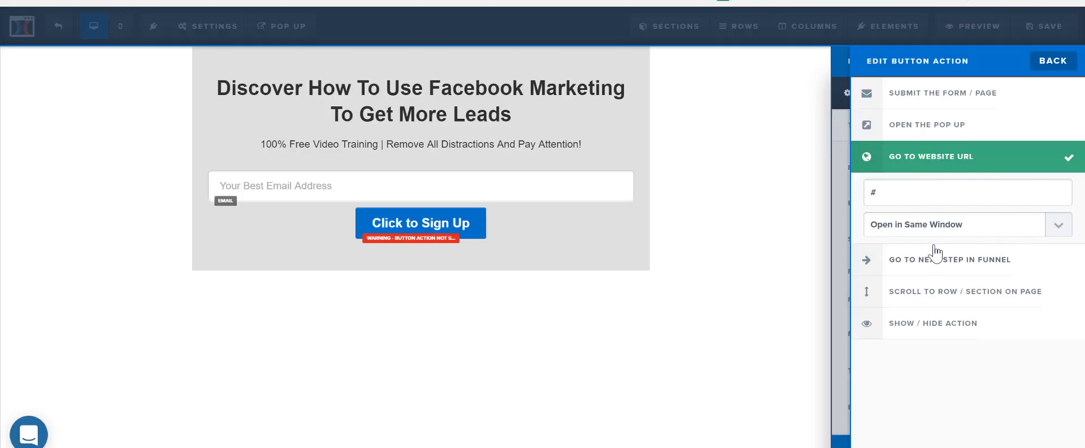
pyautogui.click(961, 266)
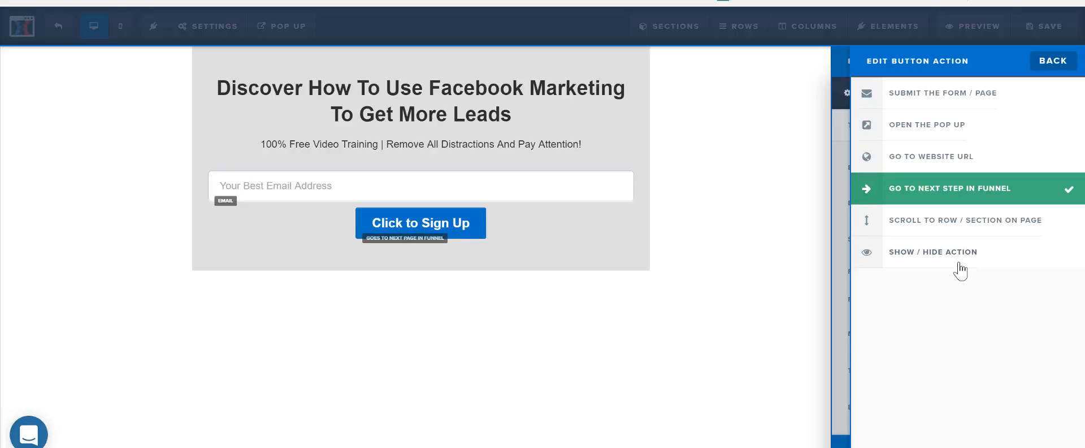
pyautogui.click(973, 158)
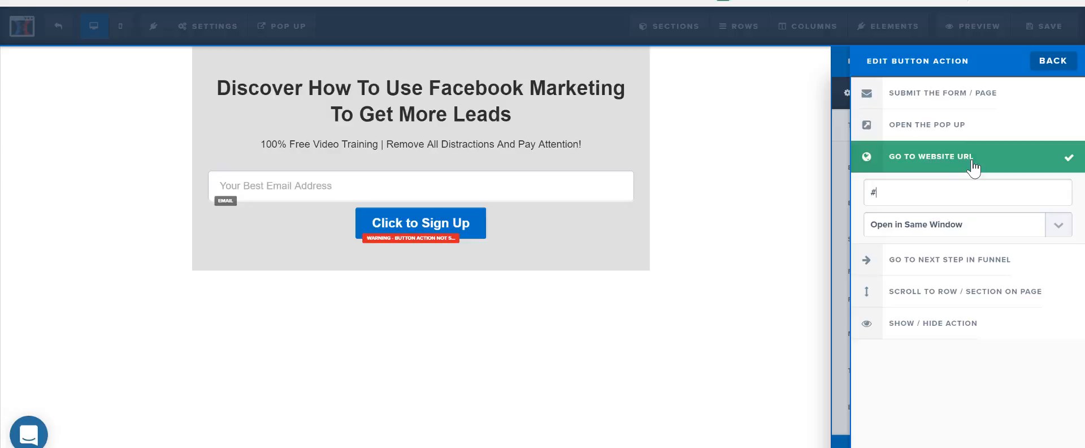
pyautogui.click(959, 129)
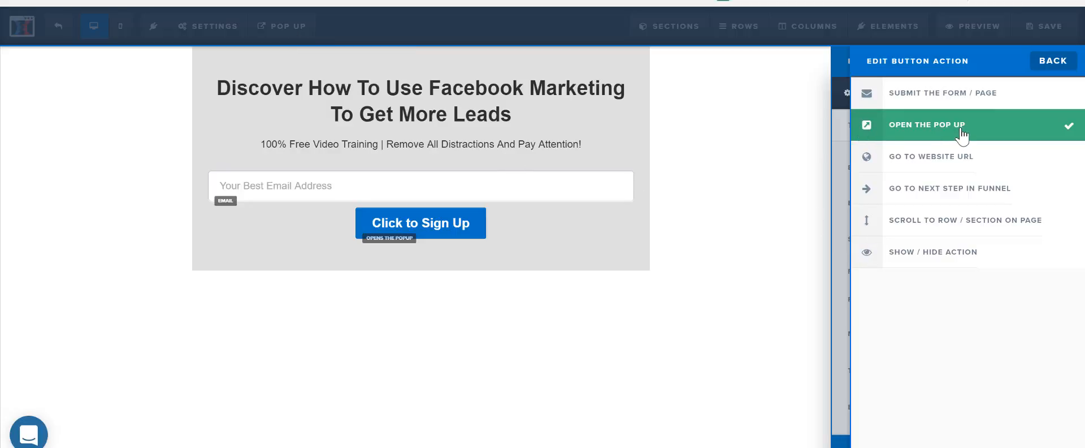
pyautogui.click(489, 285)
# Show the page's pop up to inspect its contents, and close it again.
pyautogui.moveTo(288, 40)
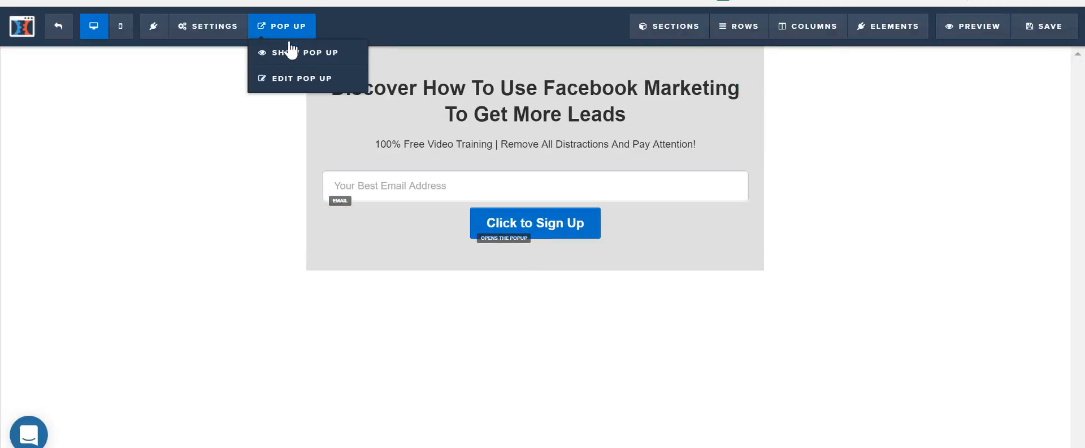
pyautogui.click(293, 56)
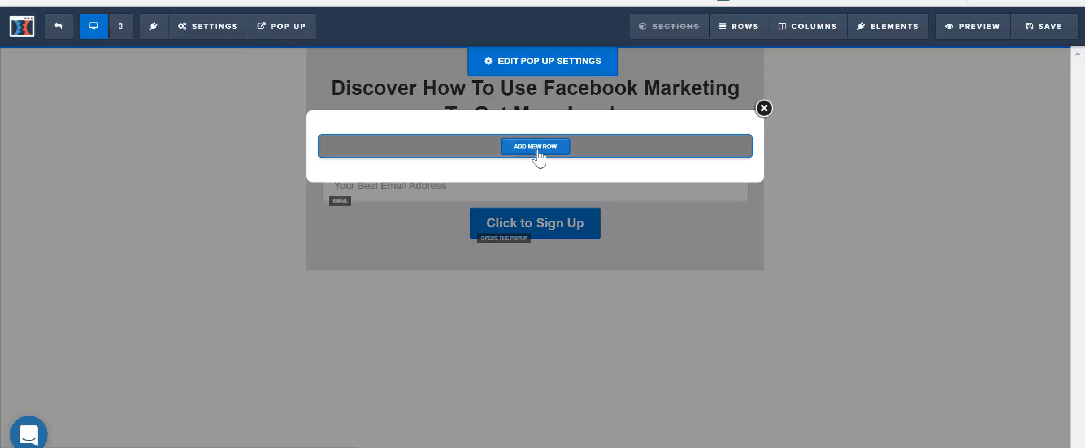
pyautogui.click(765, 108)
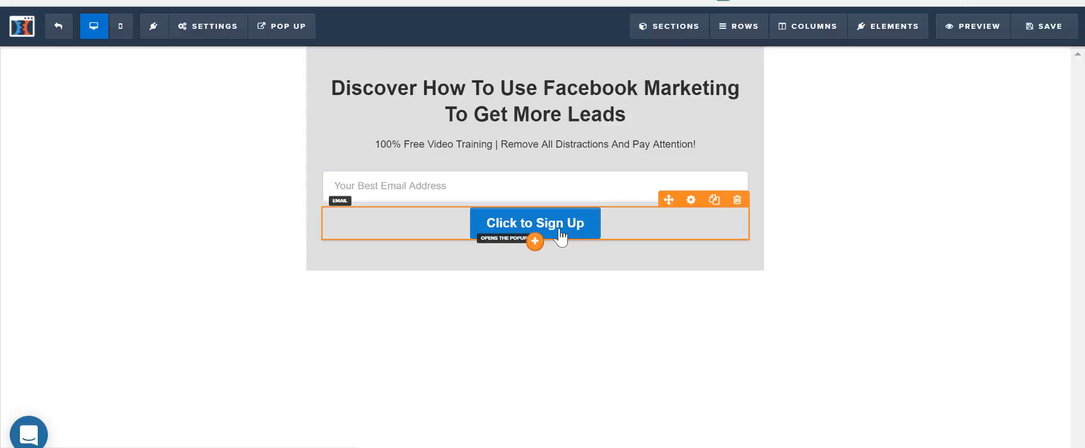
# Change the sign-up button's text to "Show Me Video".
pyautogui.click(559, 231)
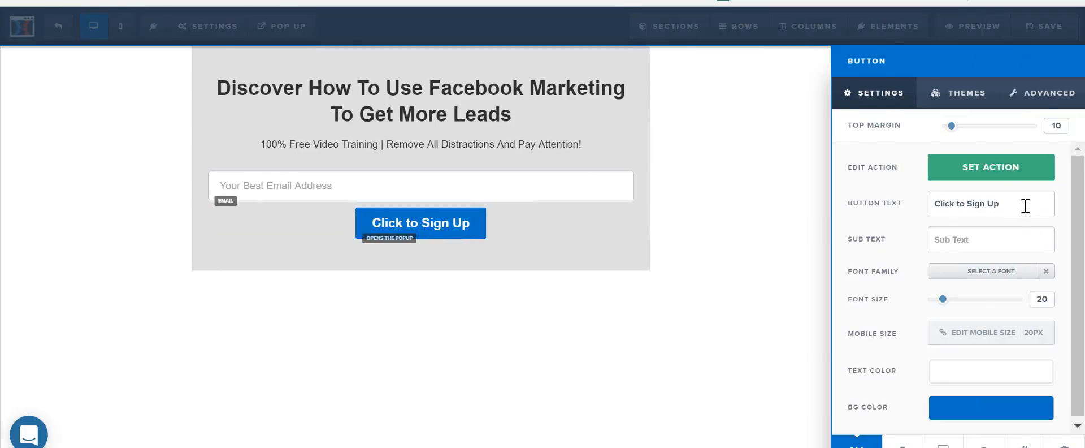
pyautogui.moveTo(1026, 206); pyautogui.dragTo(838, 193)
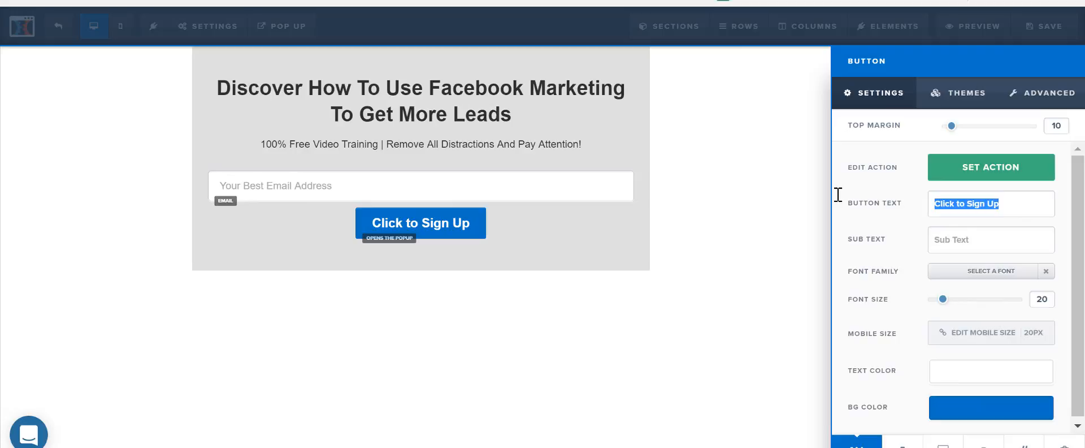
pyautogui.write('Show ')
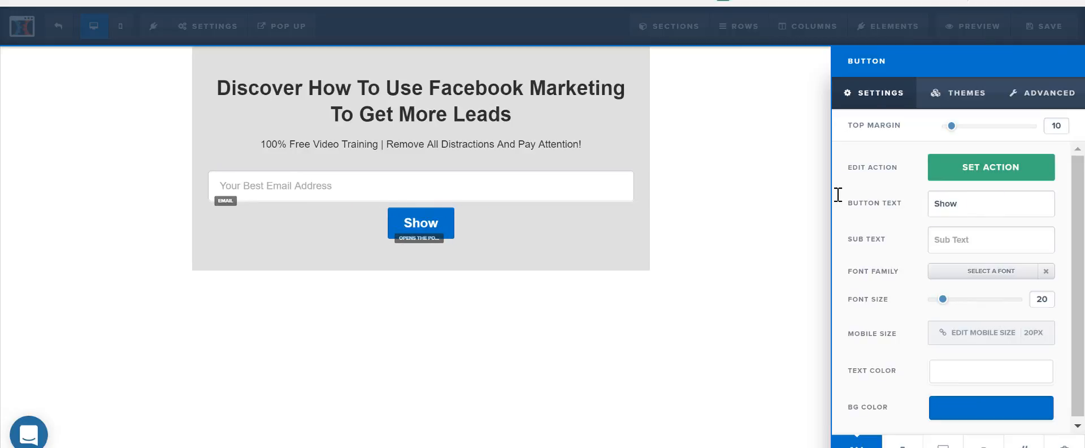
pyautogui.write('Me Video')
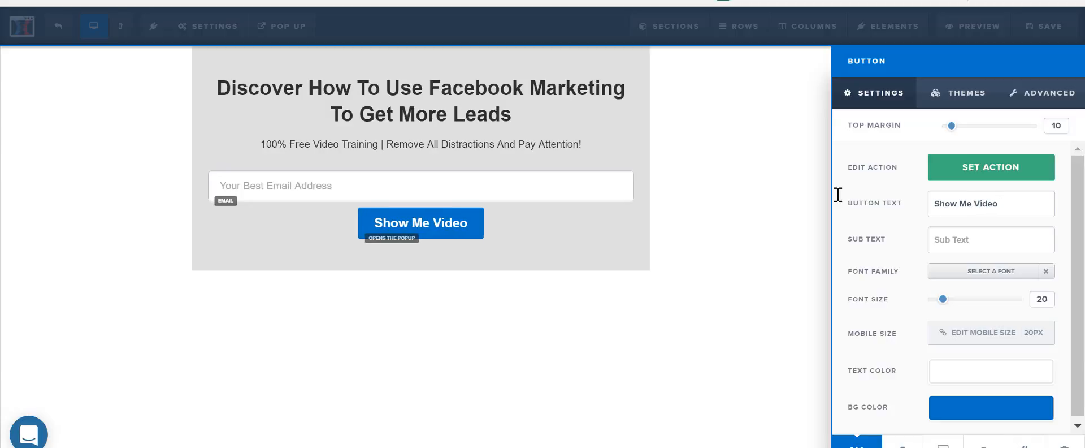
# Rewrite the button's text as "Get Instant Access" without an exclamation mark.
pyautogui.press('BackSpace')
pyautogui.press('BackSpace')
pyautogui.press('BackSpace')
pyautogui.press('BackSpace')
pyautogui.press('BackSpace')
pyautogui.press('BackSpace')
pyautogui.press('BackSpace')
pyautogui.press('BackSpace')
pyautogui.press('BackSpace')
pyautogui.press('BackSpace')
pyautogui.press('BackSpace')
pyautogui.press('BackSpace')
pyautogui.press('BackSpace')
pyautogui.write('Get')
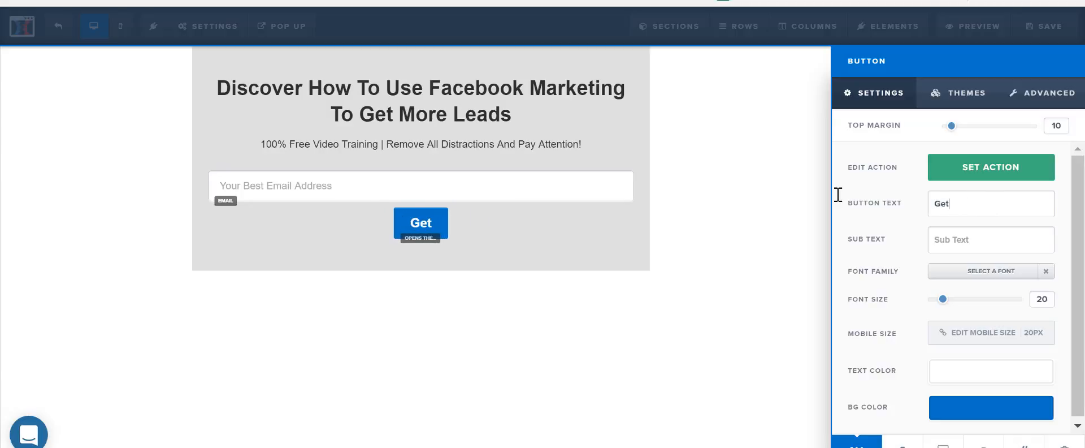
pyautogui.write(' Instant ')
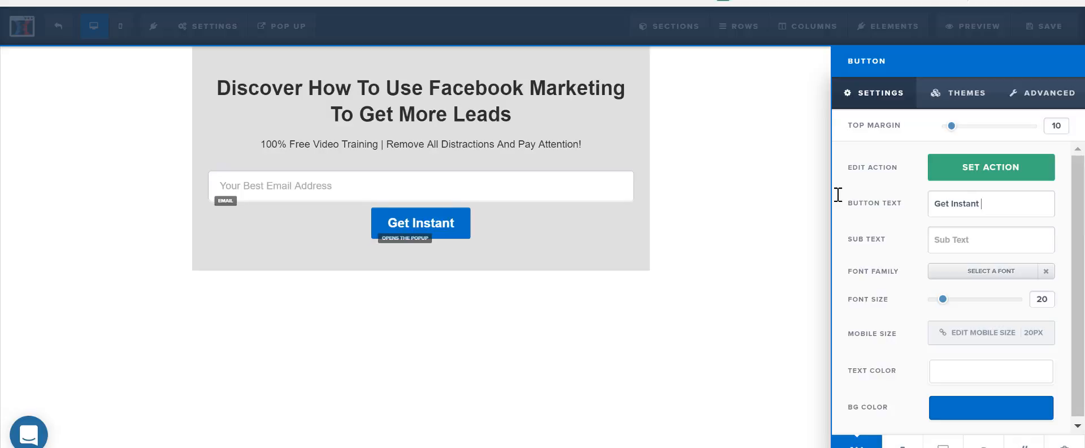
pyautogui.write('Access')
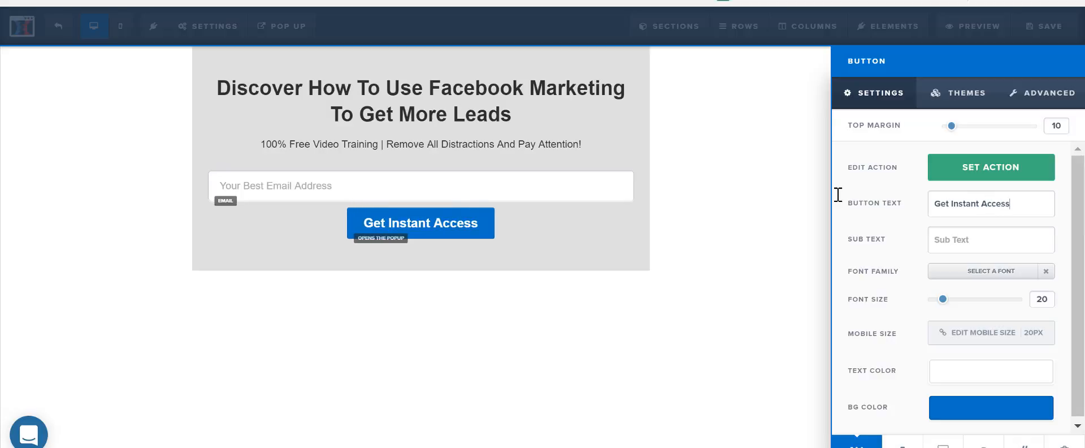
pyautogui.write('!')
pyautogui.press('BackSpace')
# Add the fa-angle-double-right icon after the "Get Instant Access" button text and return to the button's general settings.
pyautogui.click(1060, 110)
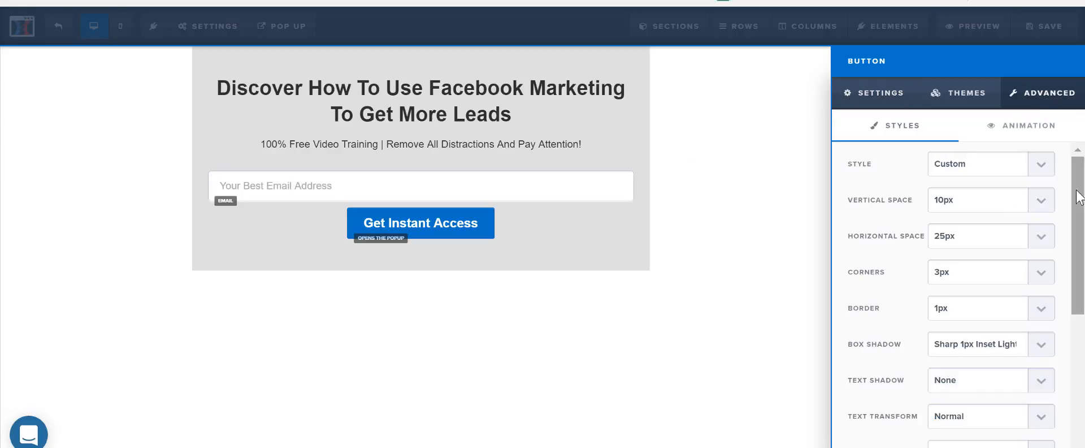
pyautogui.scroll(-2, 1083, 247)
pyautogui.moveTo(1083, 247); pyautogui.dragTo(1083, 365)
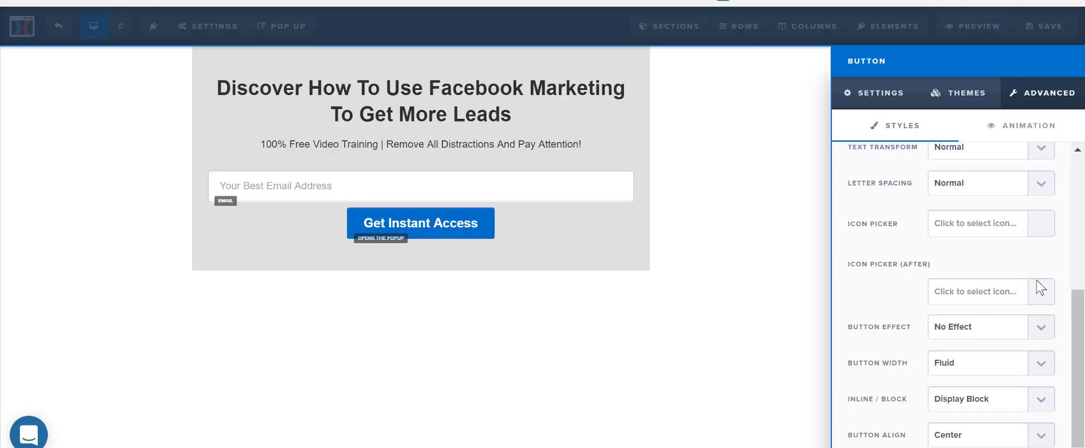
pyautogui.click(1031, 294)
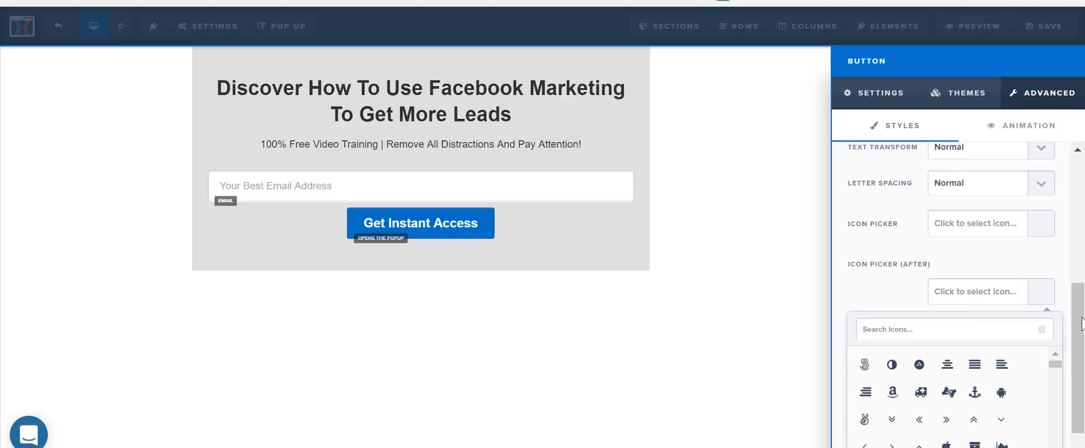
pyautogui.click(946, 419)
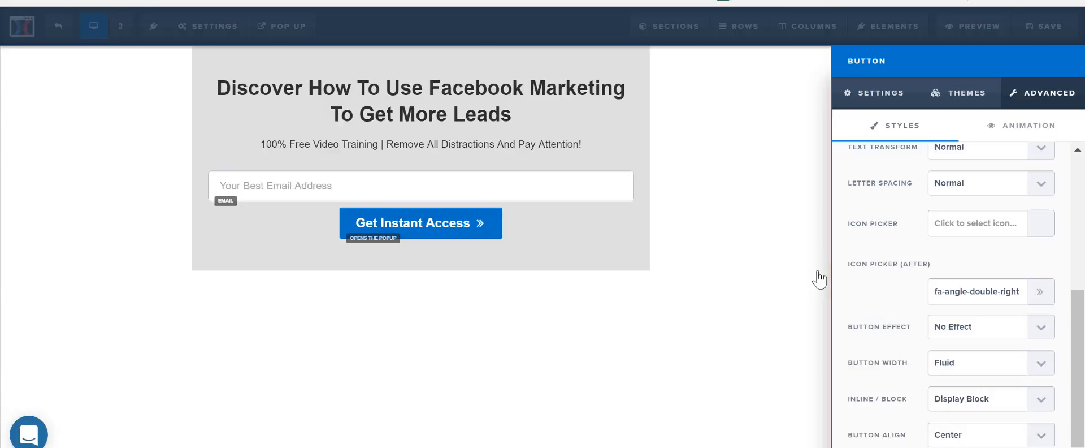
pyautogui.click(865, 95)
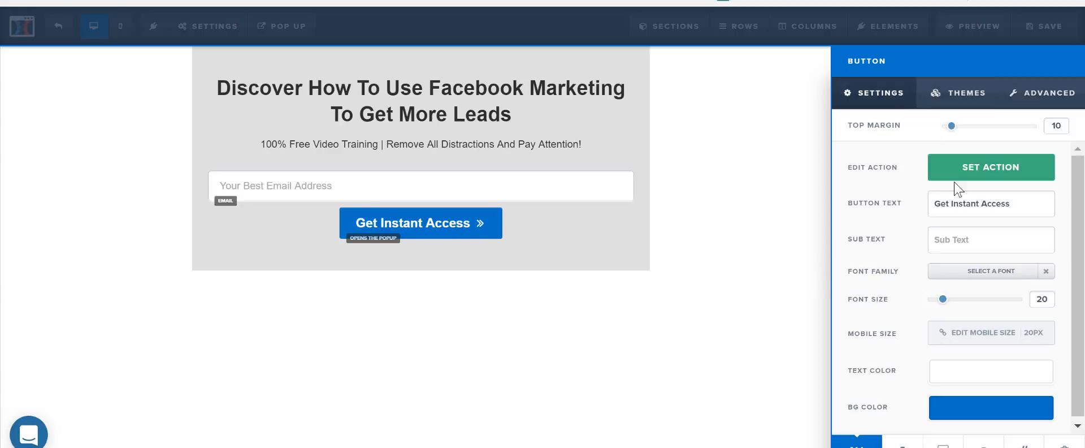
# Apply the Green Button theme to the "Get Instant Access" button.
pyautogui.moveTo(1080, 257); pyautogui.dragTo(1080, 320)
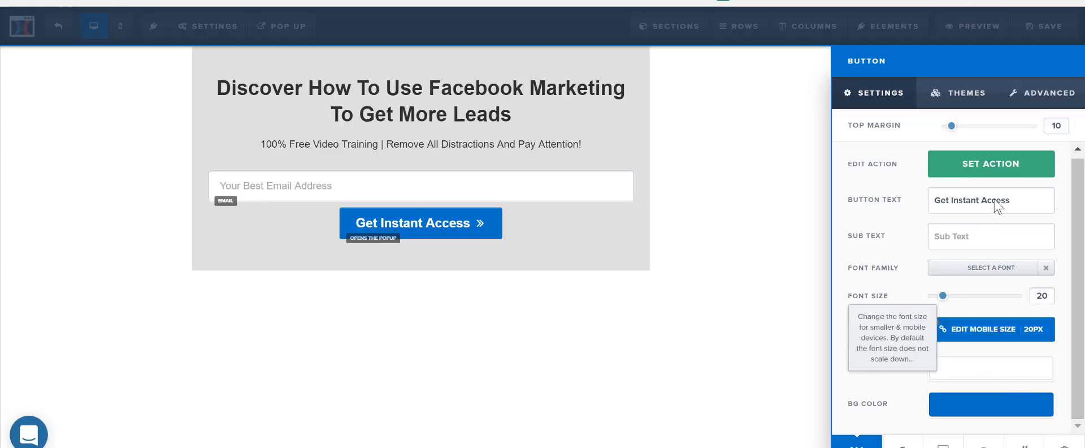
pyautogui.click(966, 100)
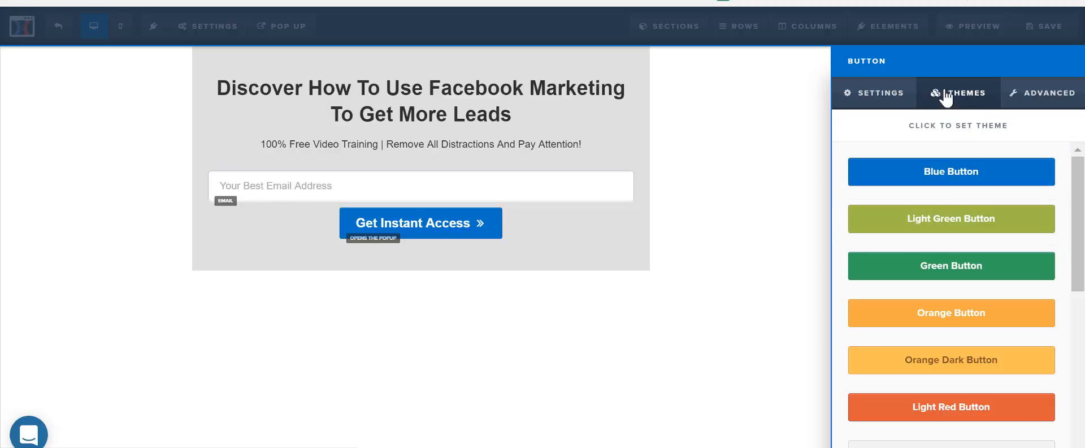
pyautogui.click(886, 97)
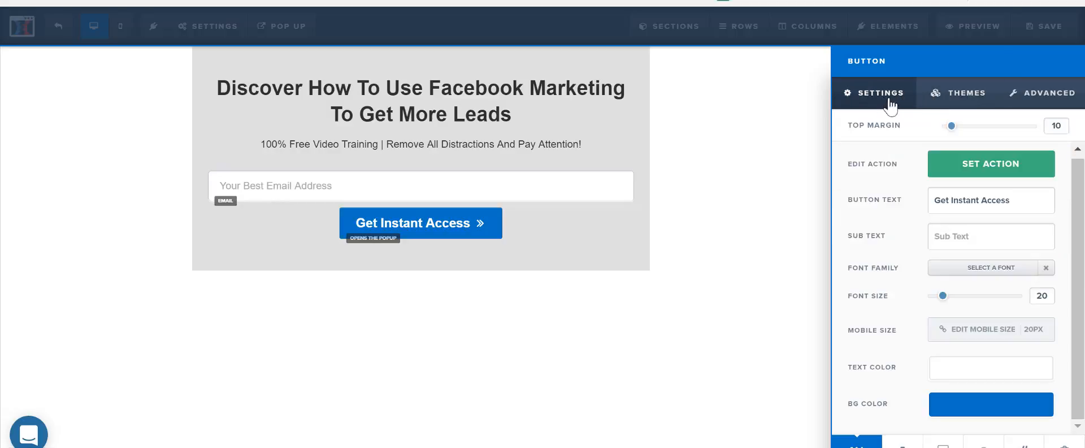
pyautogui.click(958, 98)
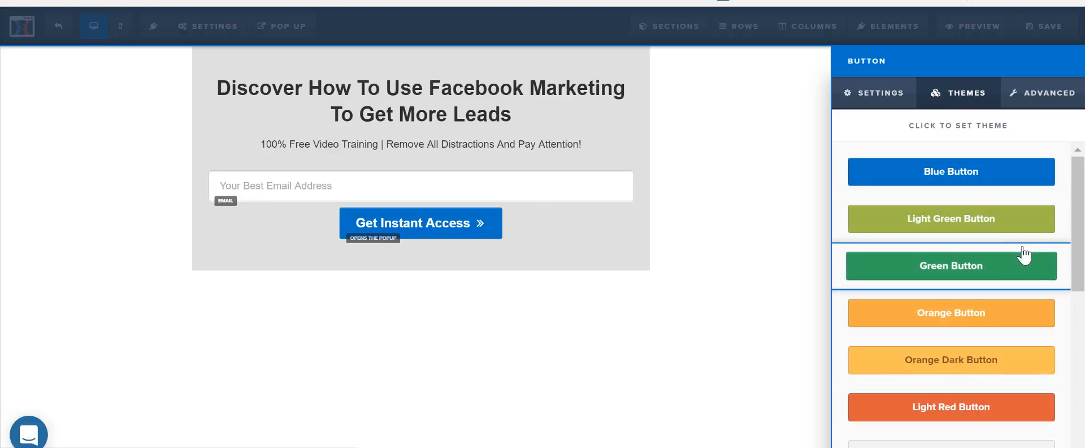
pyautogui.click(998, 266)
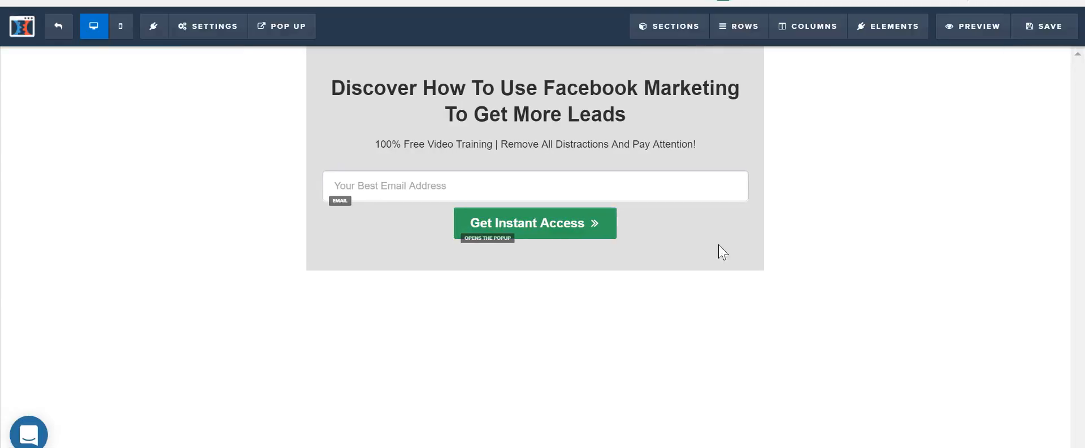
# Set the green "Get Instant Access" button's width to Fill Width in its advanced styles.
pyautogui.moveTo(569, 229)
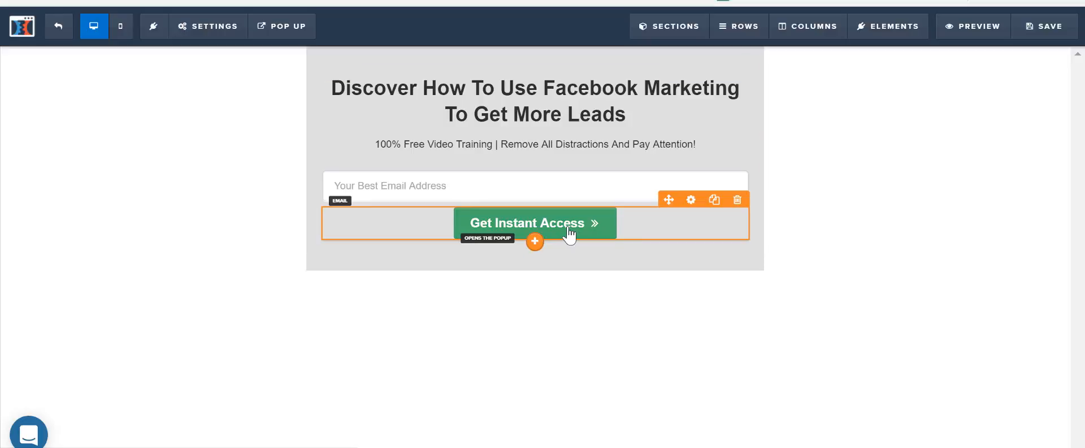
pyautogui.click(690, 203)
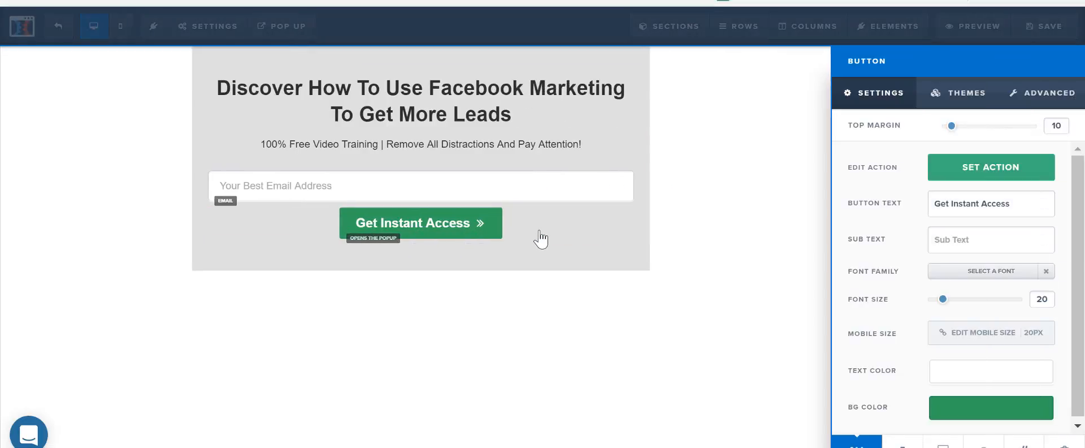
pyautogui.scroll(-1, 1035, 282)
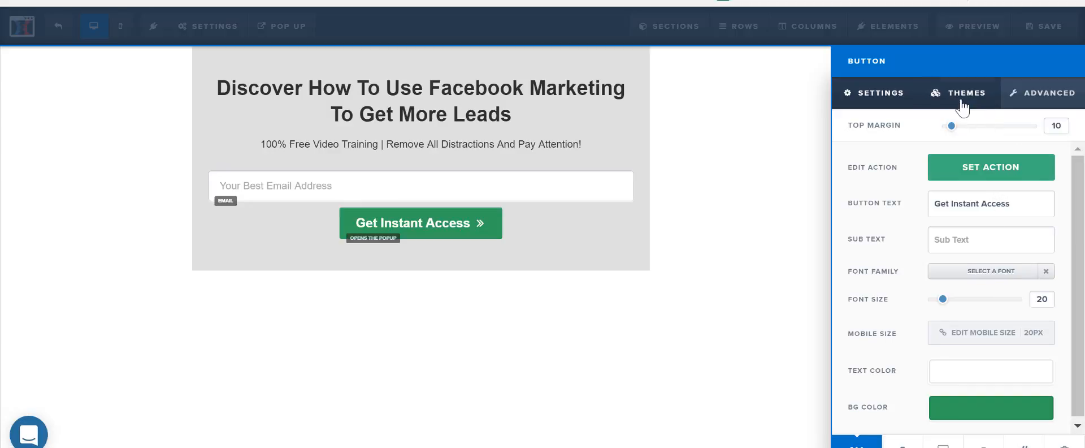
pyautogui.click(929, 95)
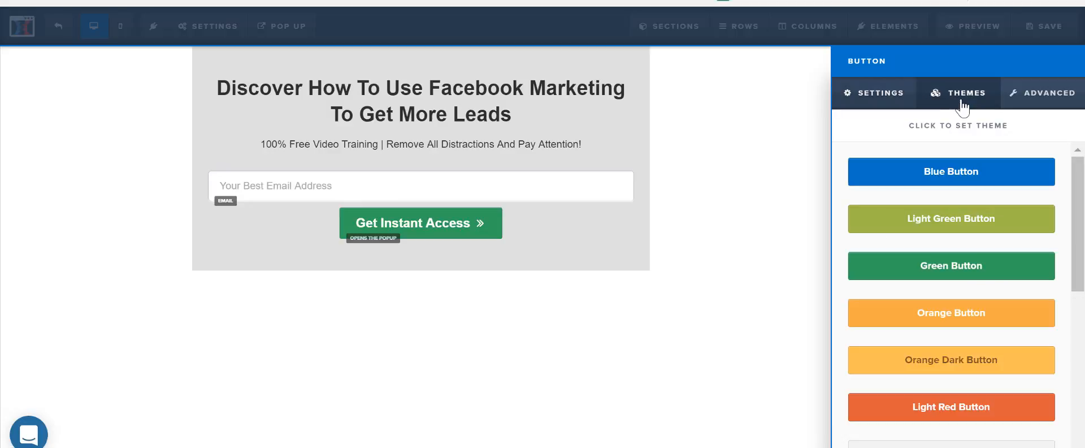
pyautogui.click(1030, 96)
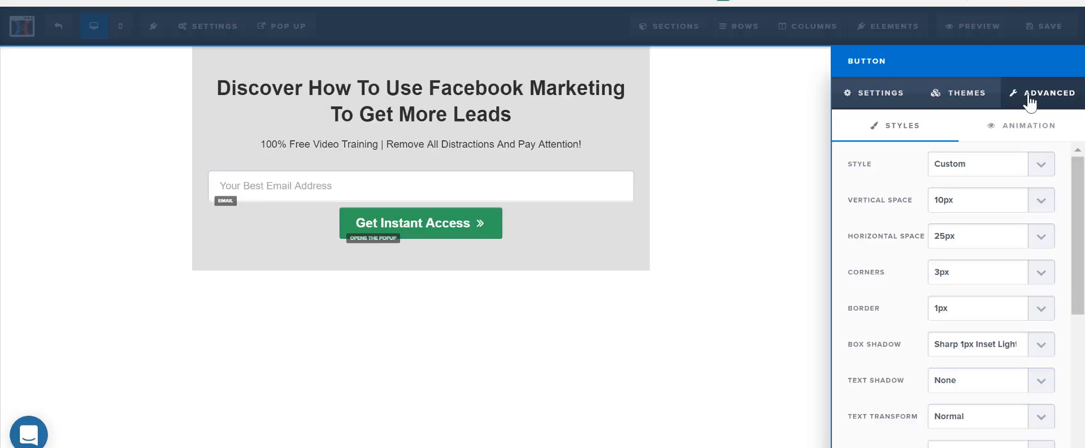
pyautogui.moveTo(1083, 172); pyautogui.dragTo(1080, 344)
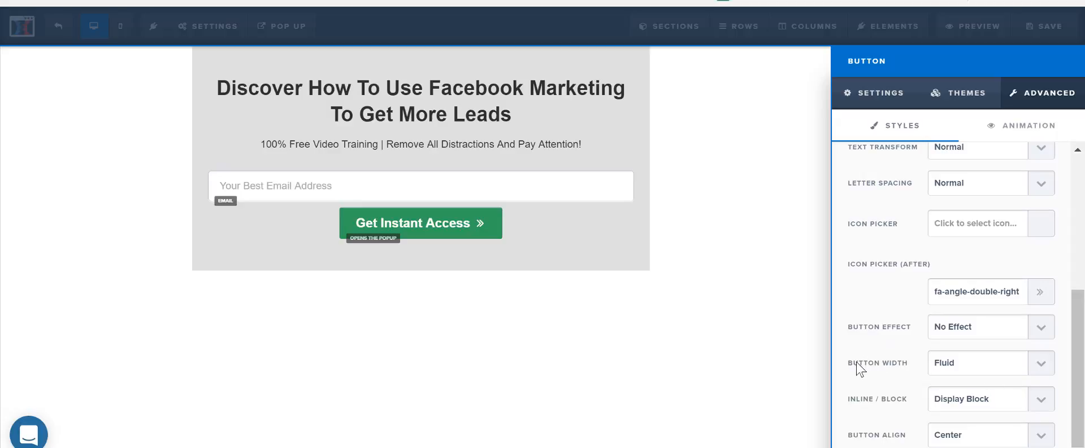
pyautogui.click(1041, 365)
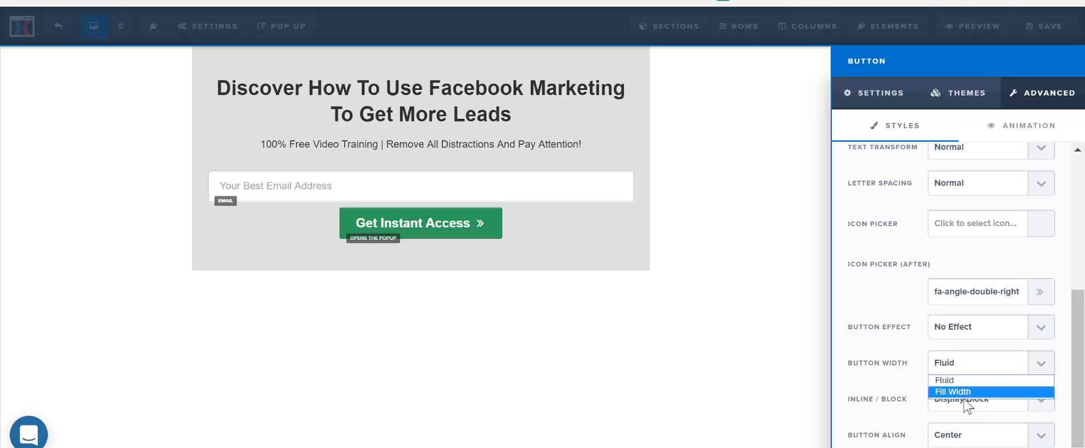
pyautogui.click(955, 391)
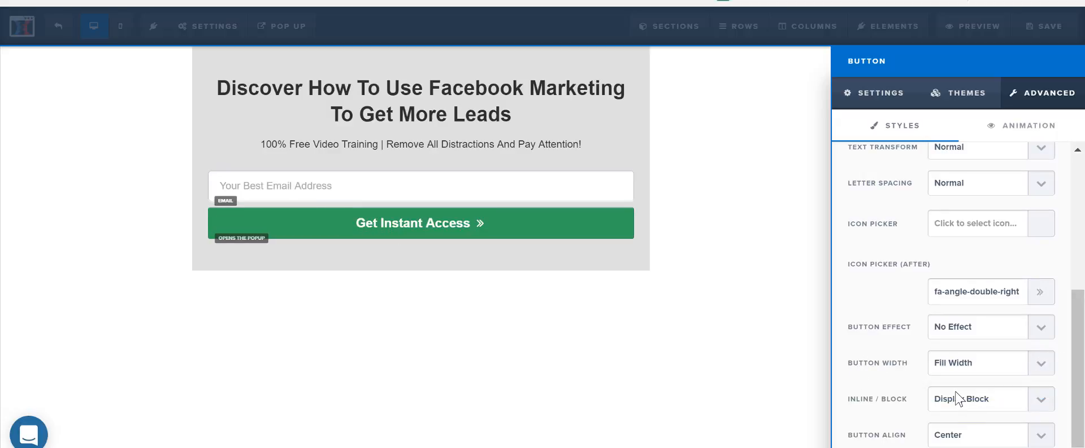
# Switch the green button's width to Fluid for comparison, and set it back to Fill Width.
pyautogui.click(1046, 370)
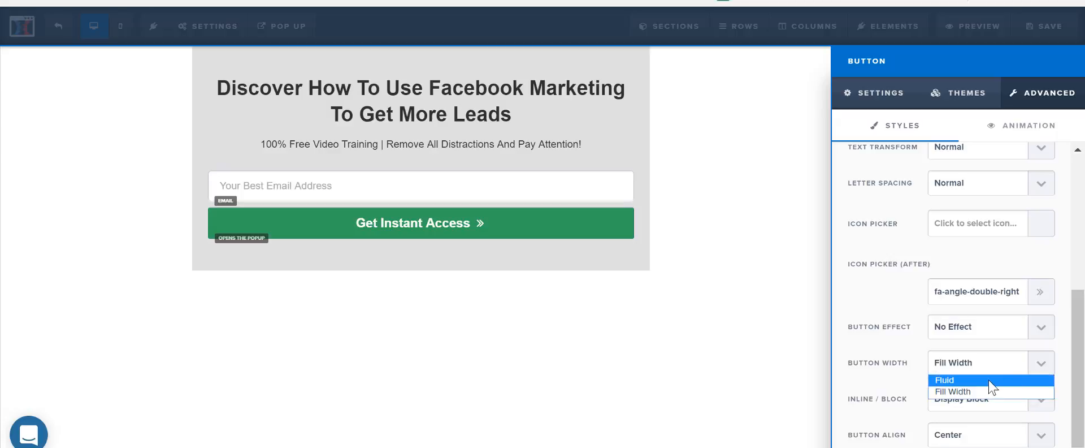
pyautogui.click(989, 380)
pyautogui.click(1042, 367)
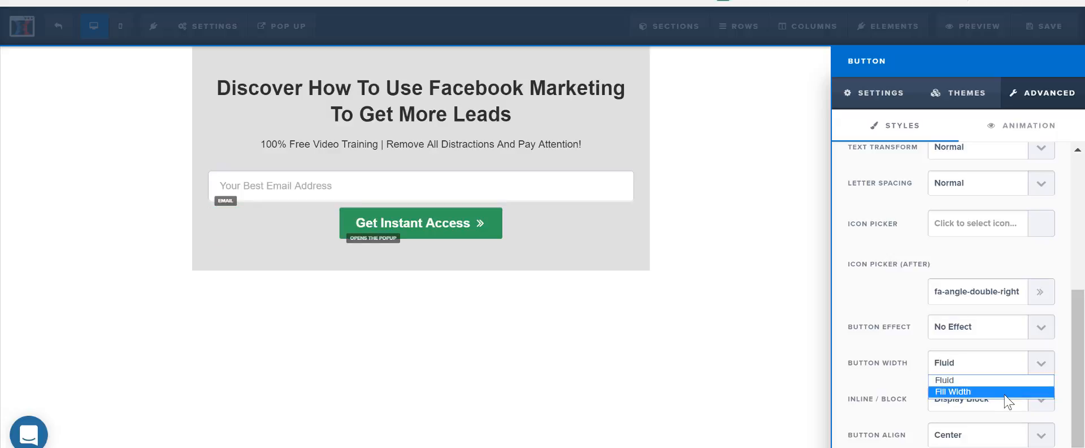
pyautogui.click(1009, 391)
pyautogui.moveTo(1082, 395); pyautogui.dragTo(1083, 234)
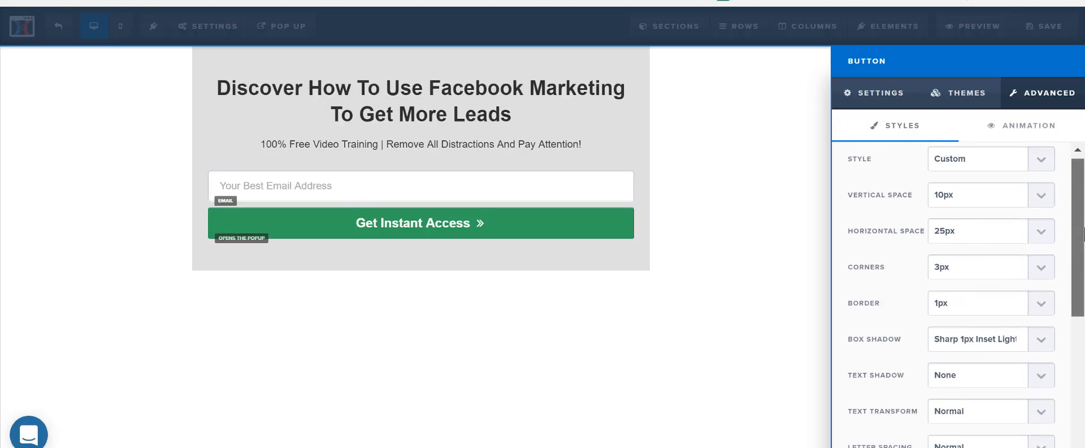
# Look through the button's general, theme and advanced options, and apply the Orange Button theme.
pyautogui.click(966, 95)
pyautogui.moveTo(1083, 167); pyautogui.dragTo(1080, 142)
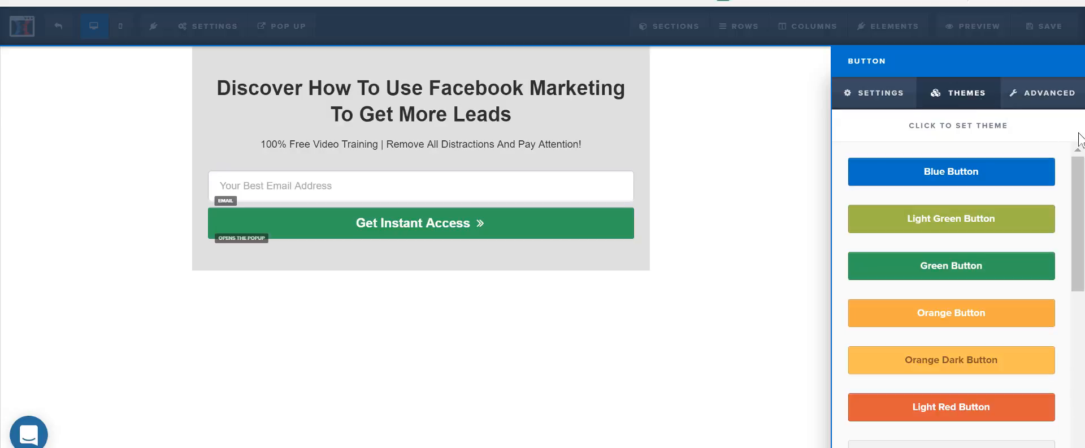
pyautogui.click(876, 102)
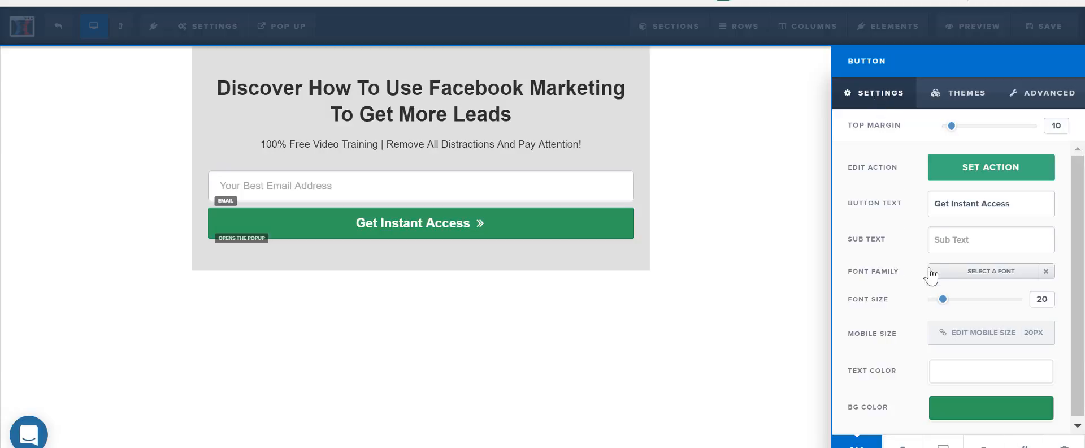
pyautogui.click(951, 98)
pyautogui.click(1024, 97)
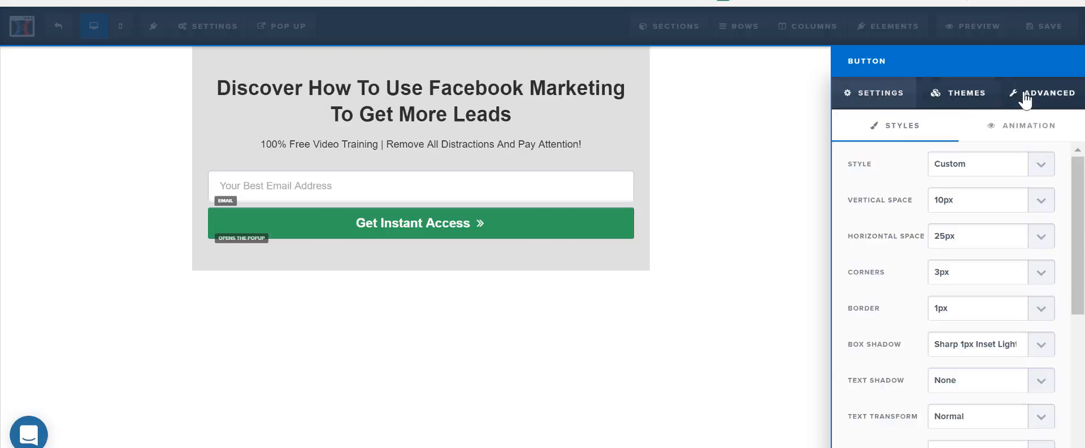
pyautogui.click(862, 102)
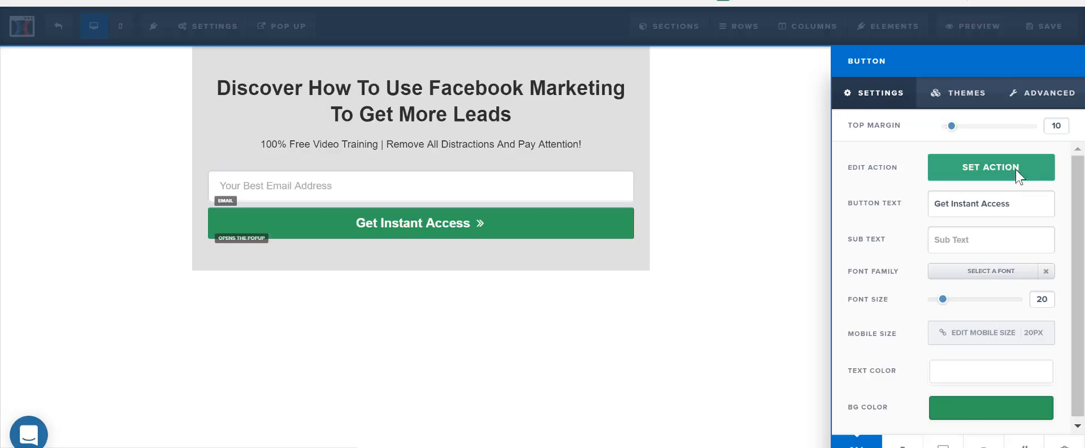
pyautogui.click(995, 94)
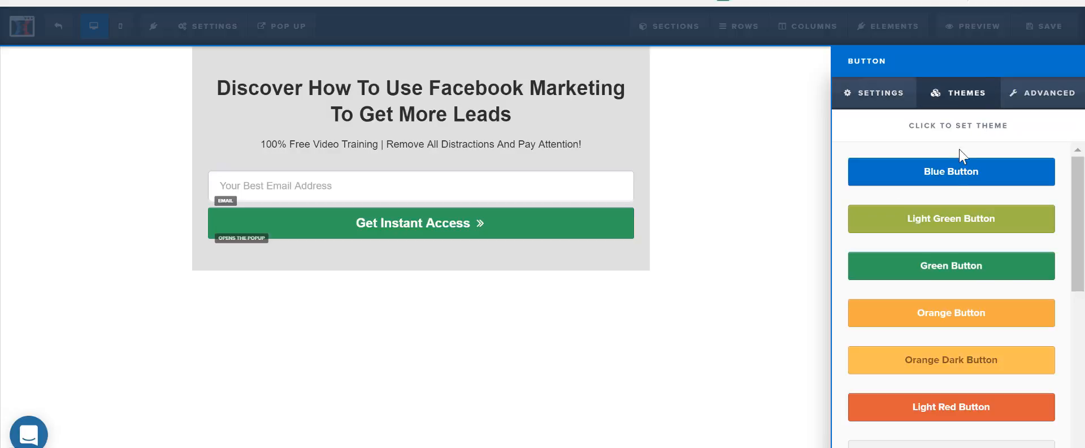
pyautogui.click(944, 325)
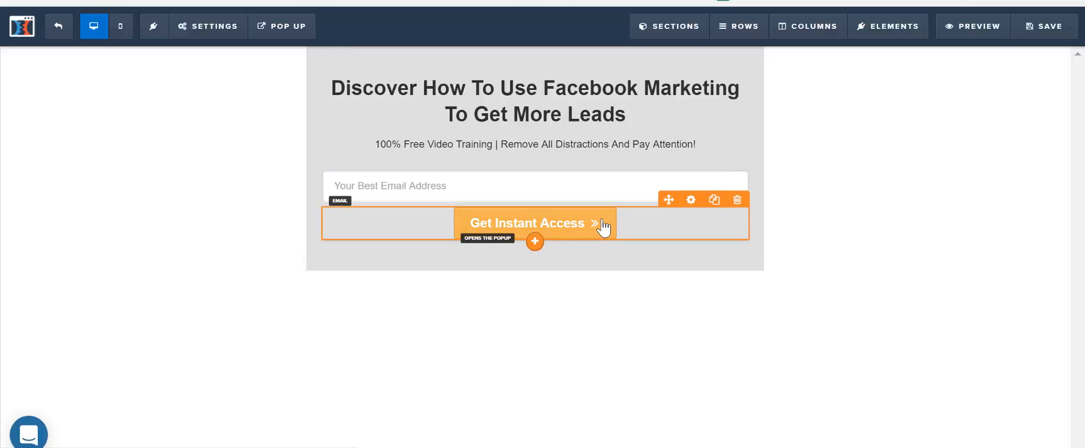
# Apply the Blue Button theme to the "Get Instant Access" button.
pyautogui.click(691, 201)
pyautogui.click(1067, 61)
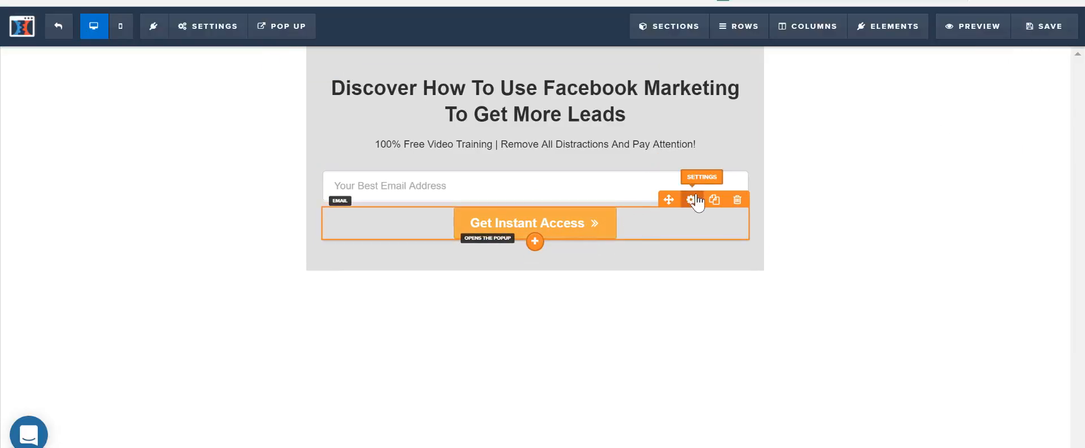
pyautogui.click(691, 201)
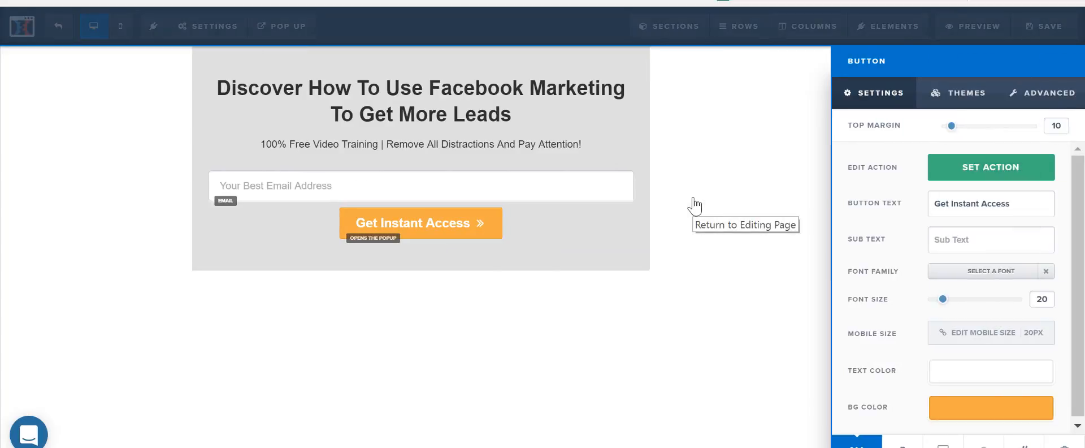
pyautogui.click(959, 92)
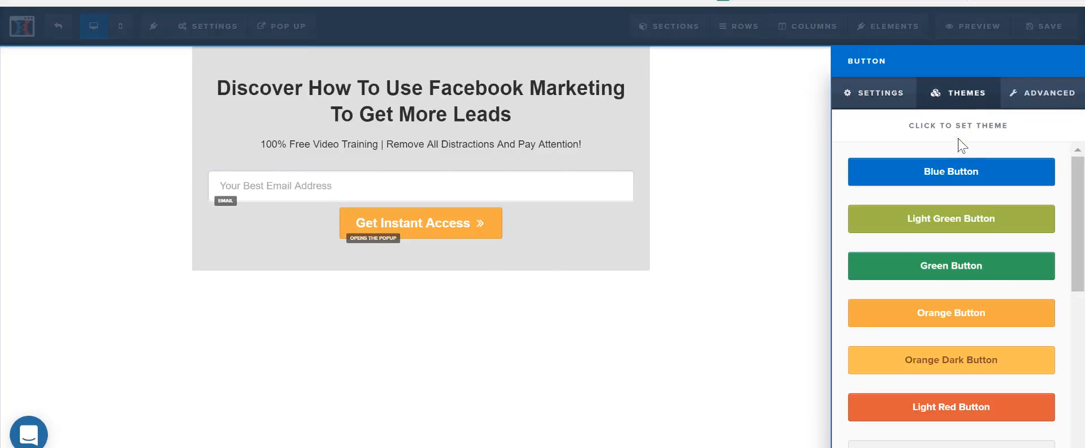
pyautogui.click(949, 169)
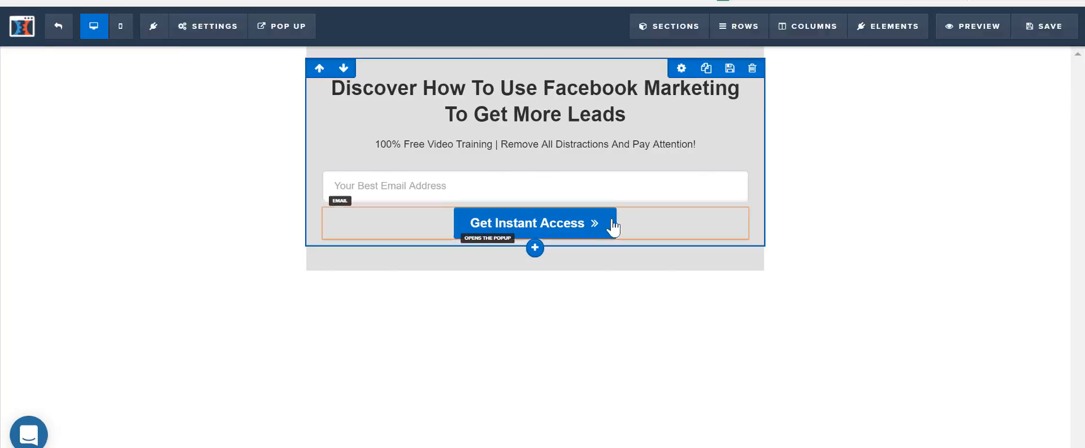
# Set the blue "Get Instant Access" button's width to Fill Width and close the button's settings.
pyautogui.moveTo(624, 222)
pyautogui.click(687, 203)
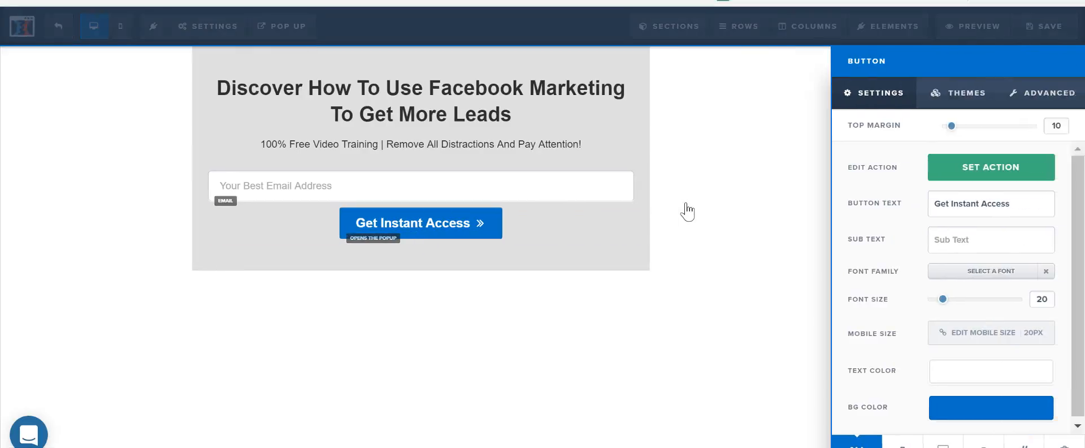
pyautogui.click(687, 205)
pyautogui.moveTo(585, 215)
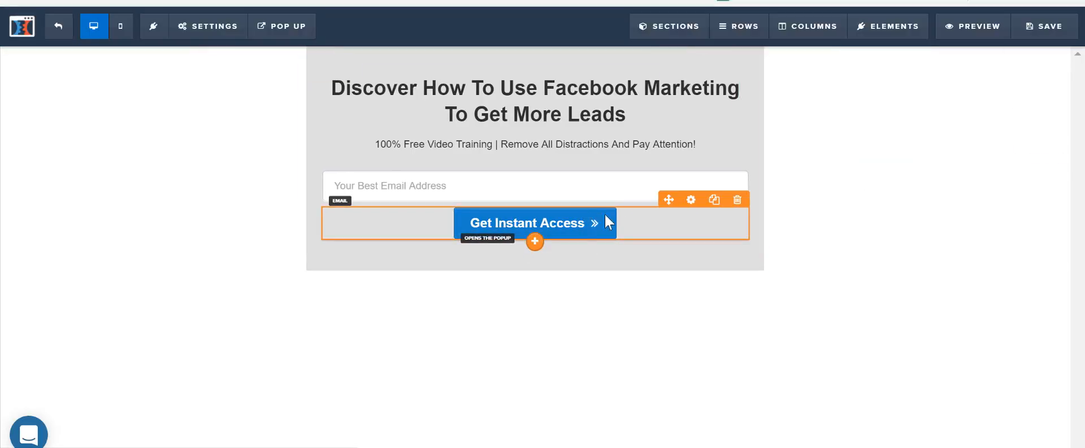
pyautogui.click(690, 200)
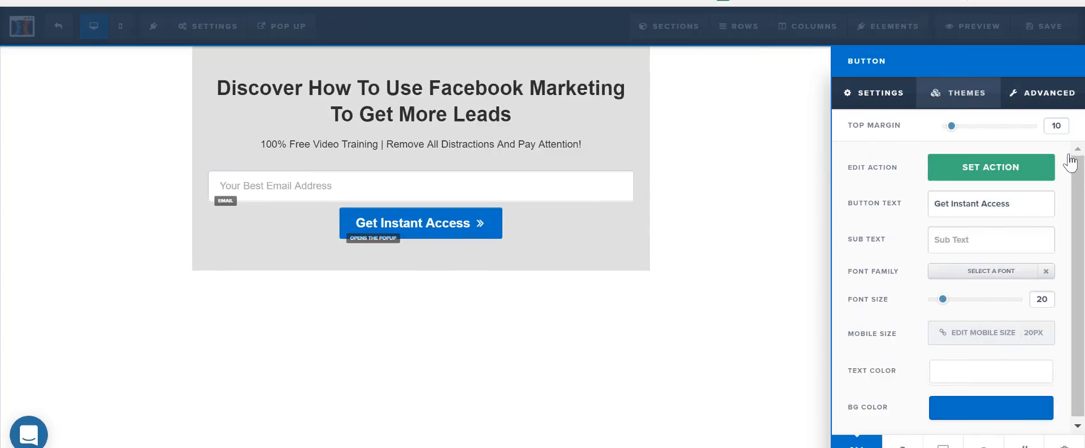
pyautogui.click(1055, 97)
pyautogui.moveTo(1081, 214); pyautogui.dragTo(1080, 348)
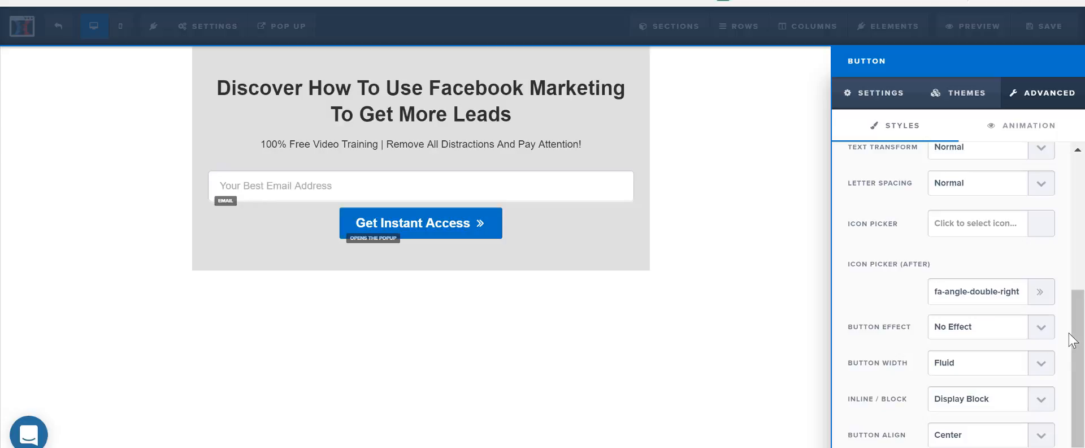
pyautogui.click(1047, 367)
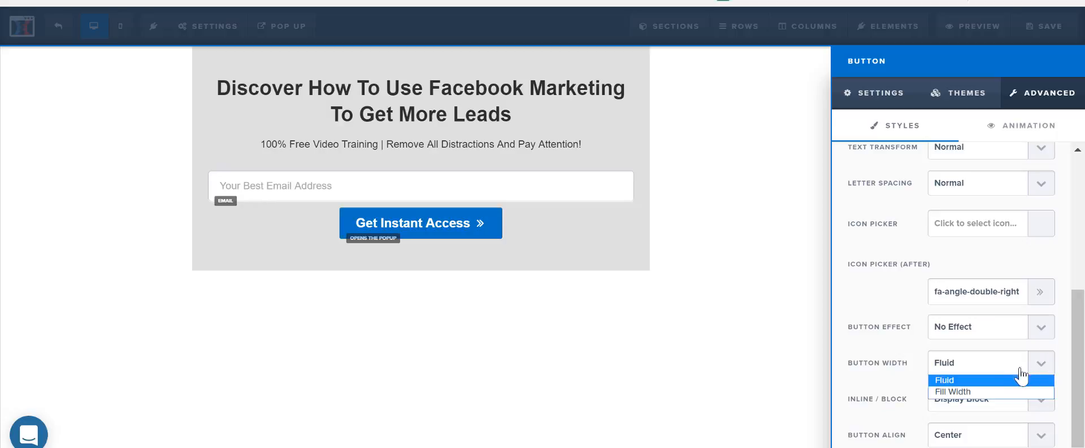
pyautogui.click(974, 396)
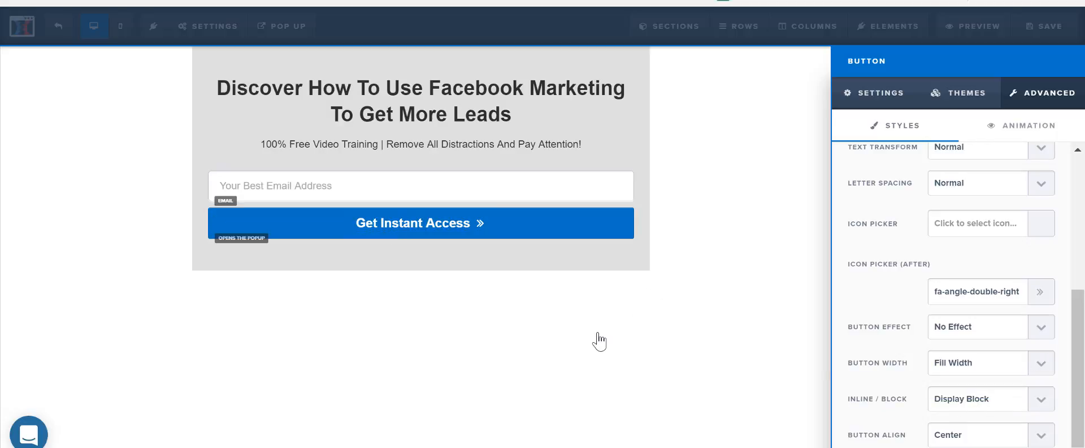
pyautogui.click(877, 94)
pyautogui.click(880, 97)
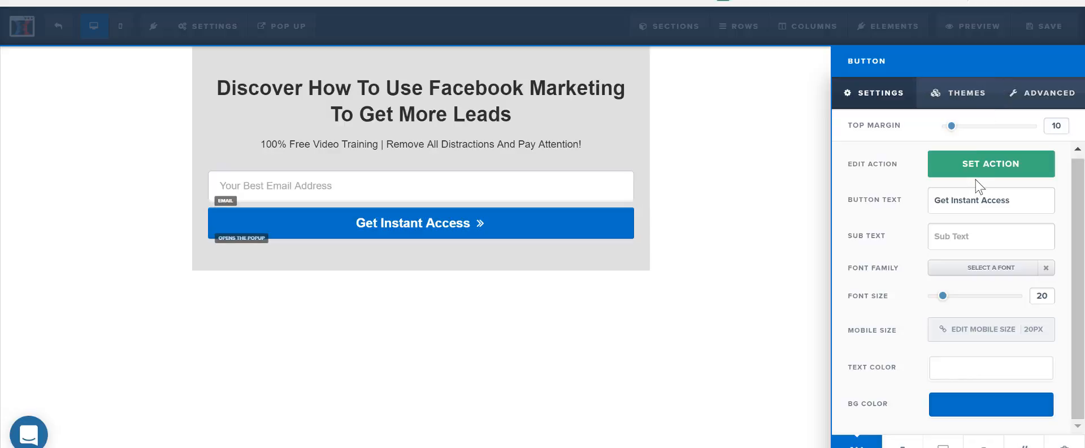
pyautogui.click(598, 247)
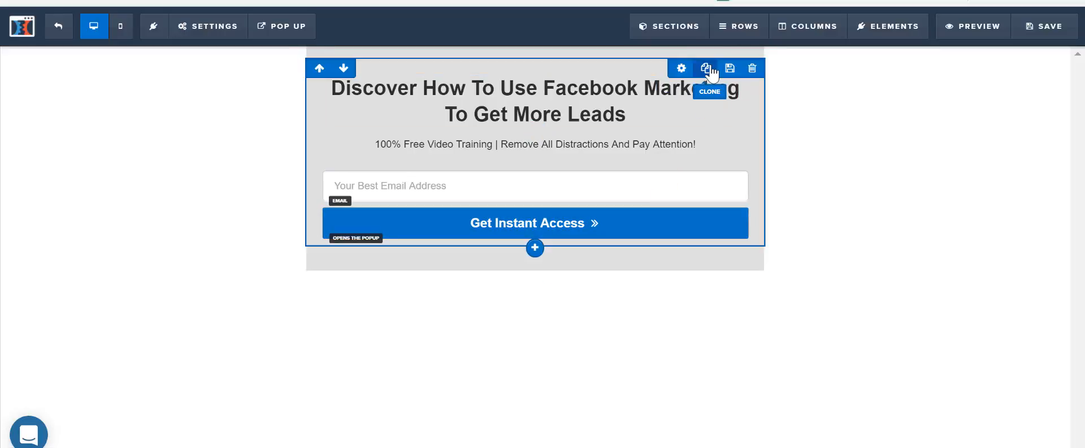
# Try bottom paddings of 100 and 80 on the row holding the headline and form, and settle on 0.
pyautogui.click(681, 68)
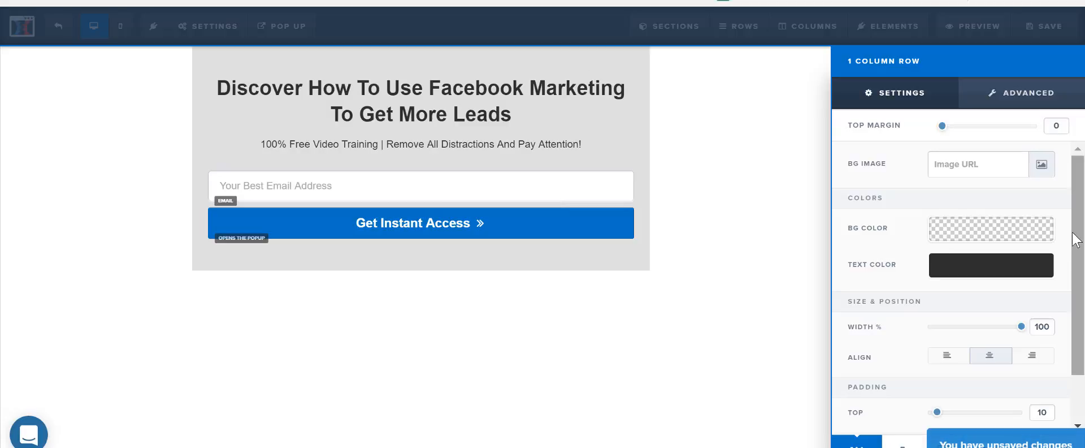
pyautogui.scroll(-1, 1077, 256)
pyautogui.scroll(-2, 1077, 256)
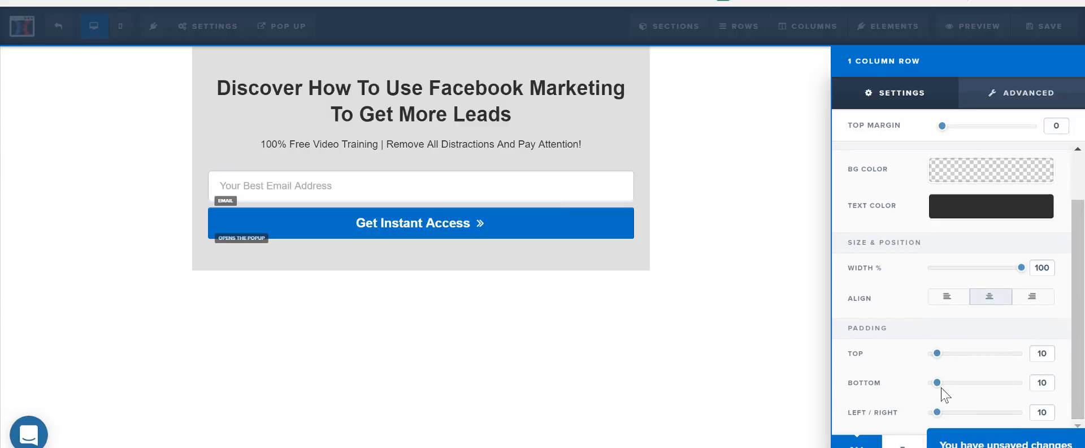
pyautogui.moveTo(924, 386); pyautogui.dragTo(1023, 381)
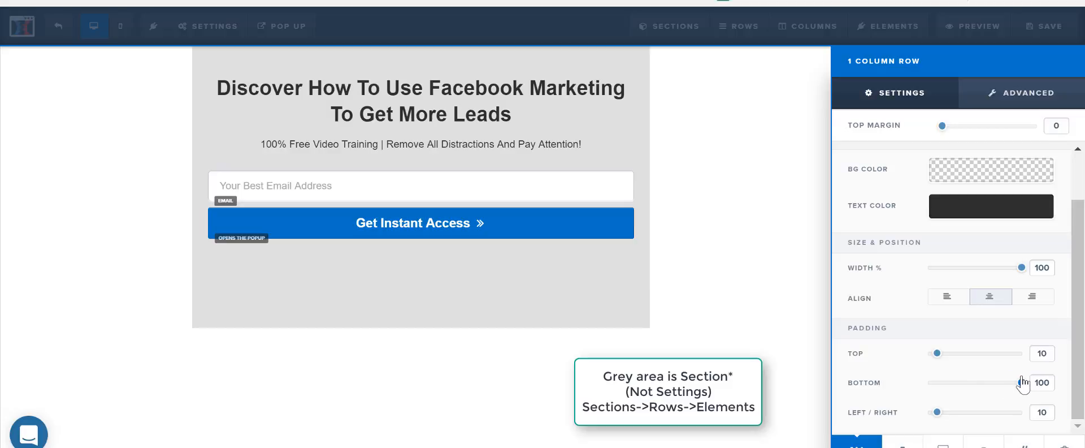
pyautogui.moveTo(1023, 383)
pyautogui.mouseDown()
pyautogui.moveTo(1025, 363)
pyautogui.moveTo(1005, 371)
pyautogui.mouseUp()
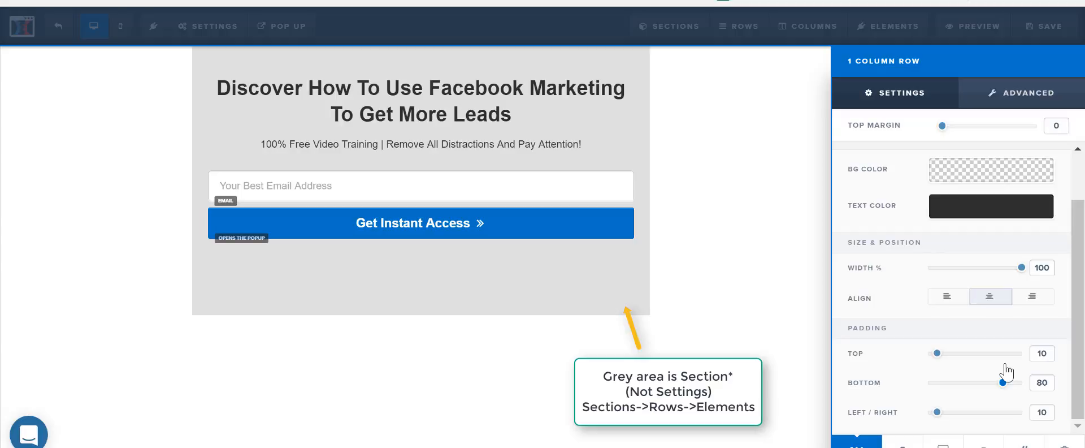
pyautogui.moveTo(1005, 366); pyautogui.dragTo(913, 380)
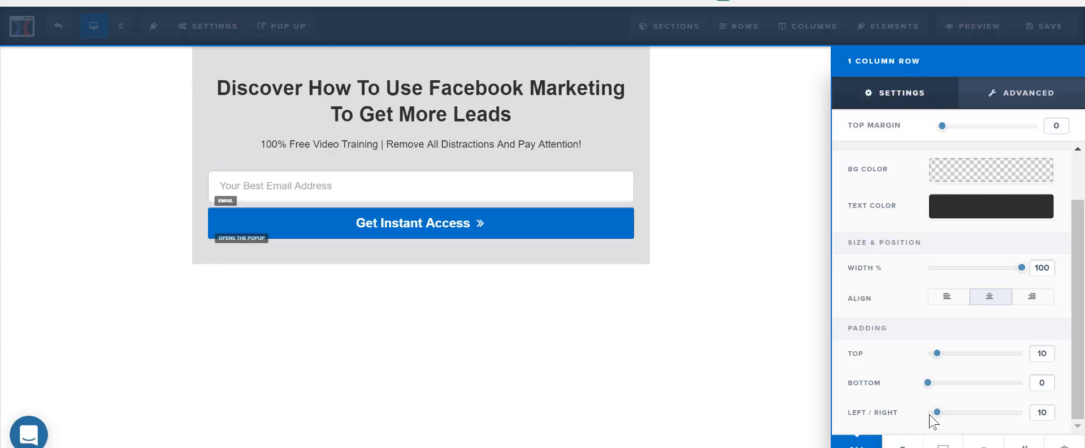
pyautogui.moveTo(929, 386); pyautogui.dragTo(916, 387)
# Set the row's top padding to 0 and its left/right padding to 65, and close the row's settings.
pyautogui.moveTo(936, 353); pyautogui.dragTo(923, 355)
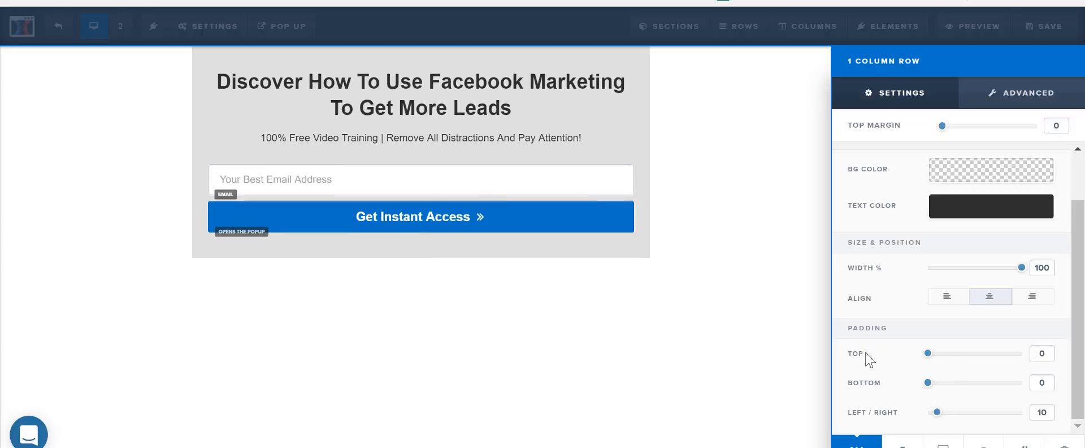
pyautogui.moveTo(938, 412); pyautogui.dragTo(989, 428)
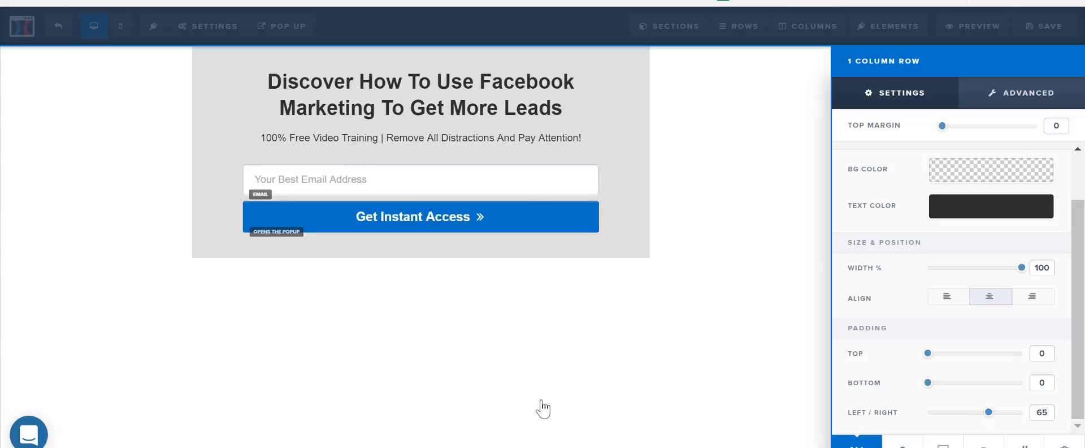
pyautogui.click(554, 188)
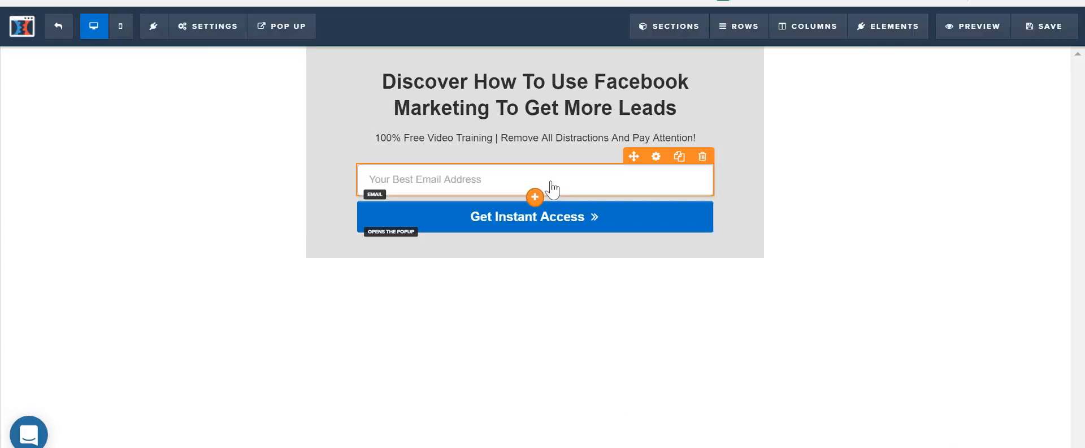
# Reduce the email field's top margin to 25 and check the spacing, and reduce it further to 20.
pyautogui.click(655, 157)
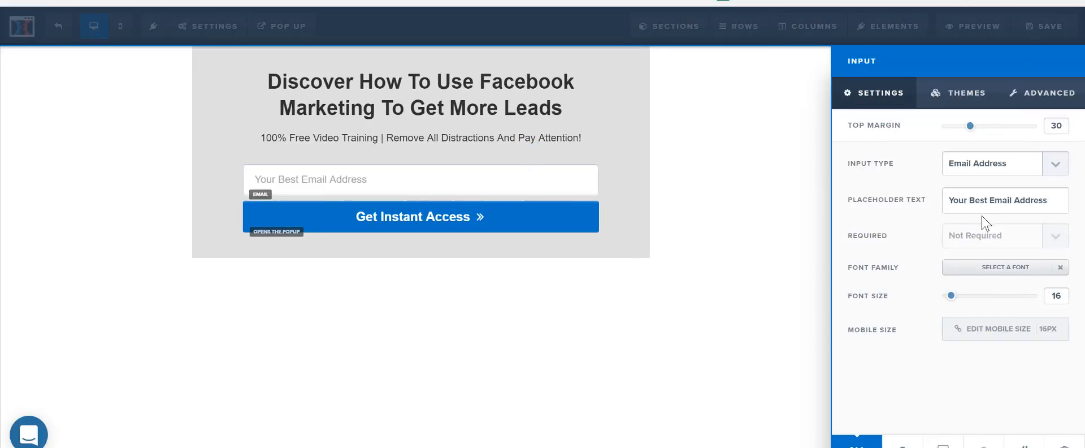
pyautogui.moveTo(975, 131); pyautogui.dragTo(971, 134)
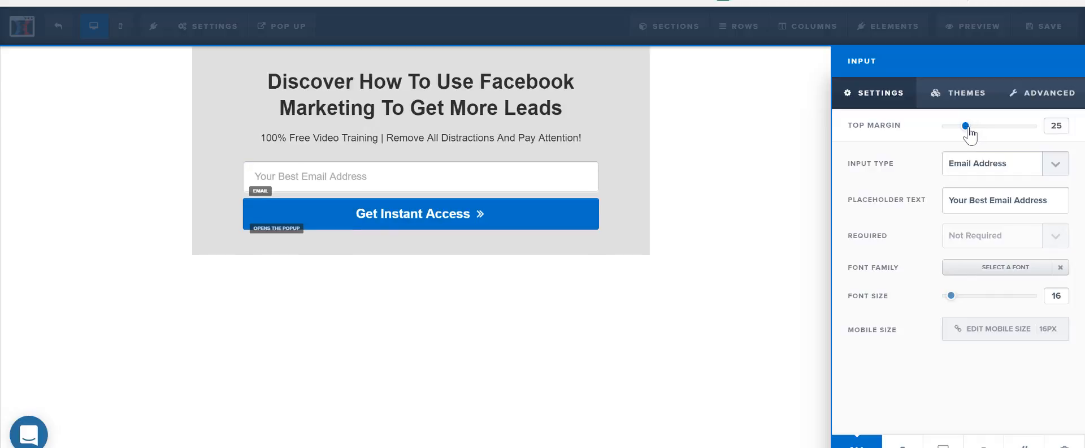
pyautogui.click(528, 176)
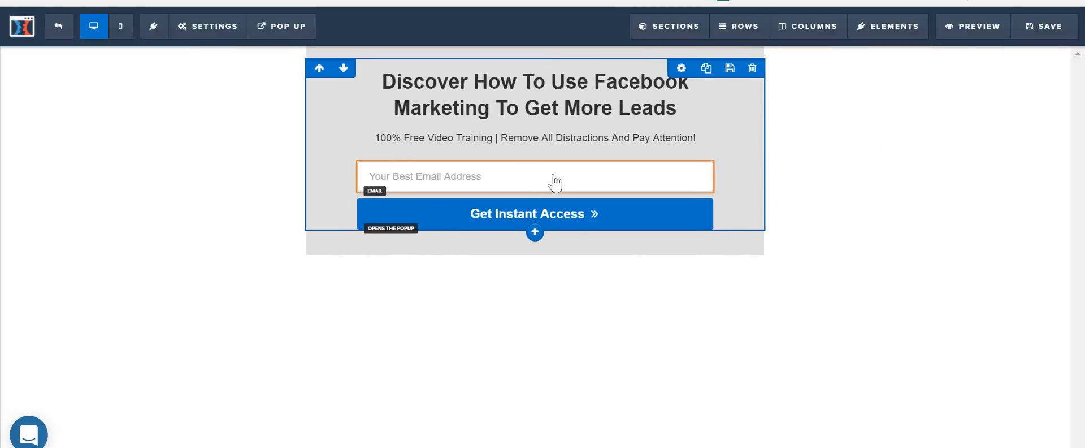
pyautogui.moveTo(649, 168)
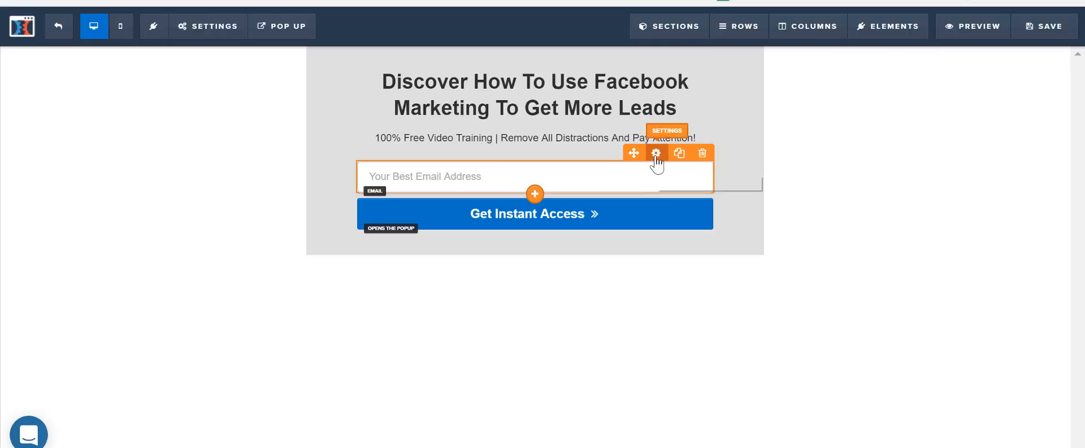
pyautogui.click(655, 154)
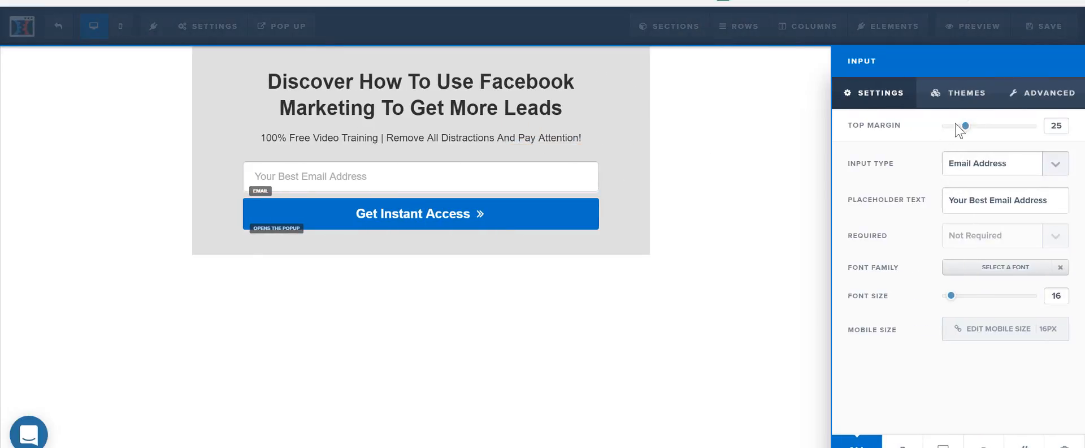
pyautogui.moveTo(966, 126)
pyautogui.mouseDown()
pyautogui.moveTo(934, 126)
pyautogui.moveTo(961, 127)
pyautogui.mouseUp()
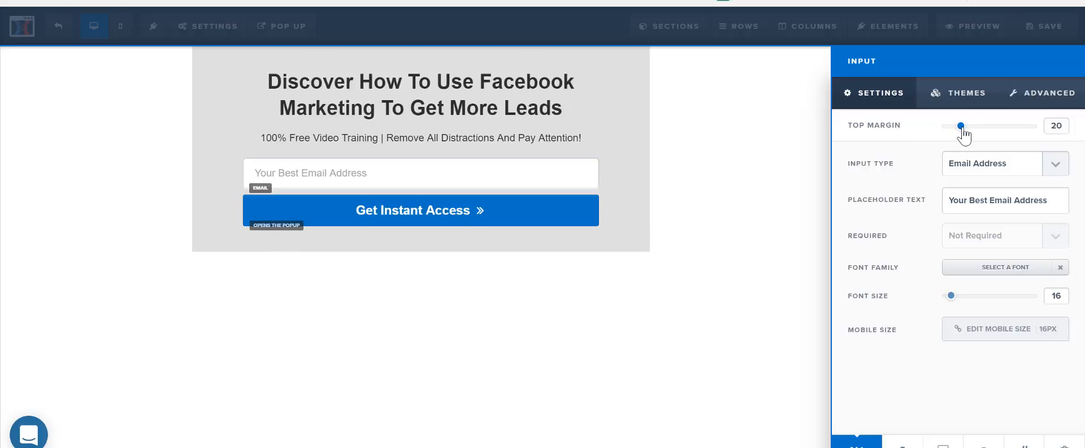
pyautogui.click(500, 375)
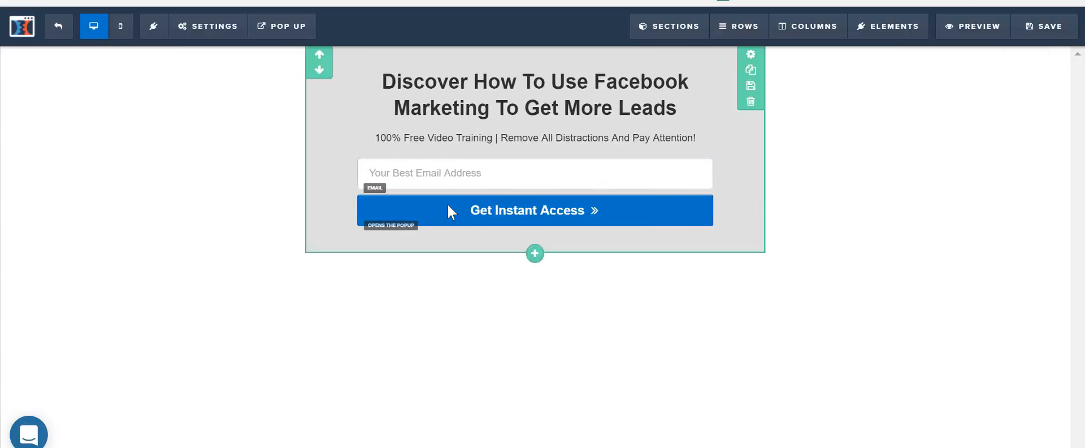
# Set the page's background color to the recently used semi-transparent grey with its opacity lowered, rgba(175, 175, 175, 0.31).
pyautogui.moveTo(198, 39)
pyautogui.click(221, 210)
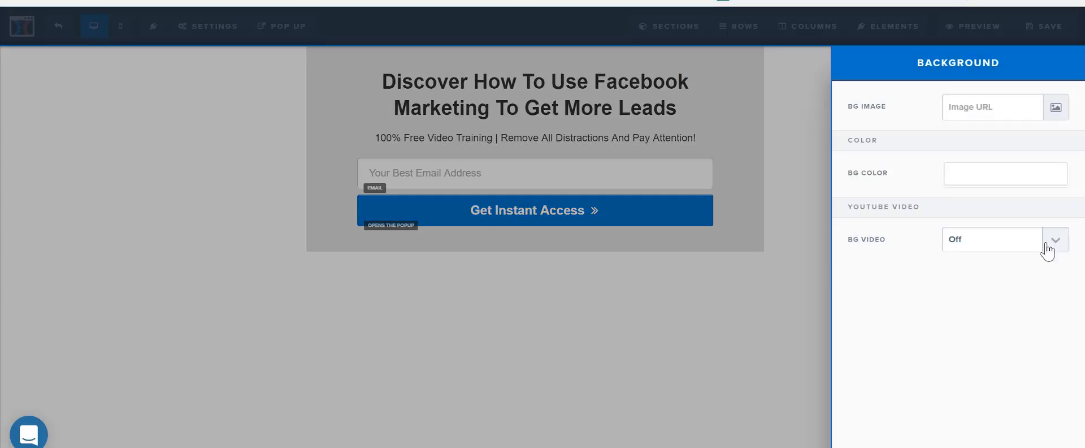
pyautogui.click(986, 181)
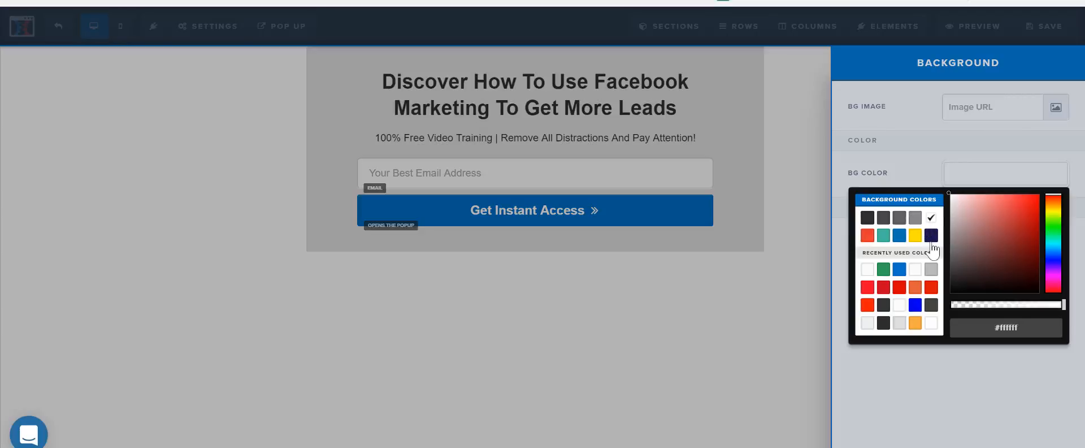
pyautogui.click(899, 323)
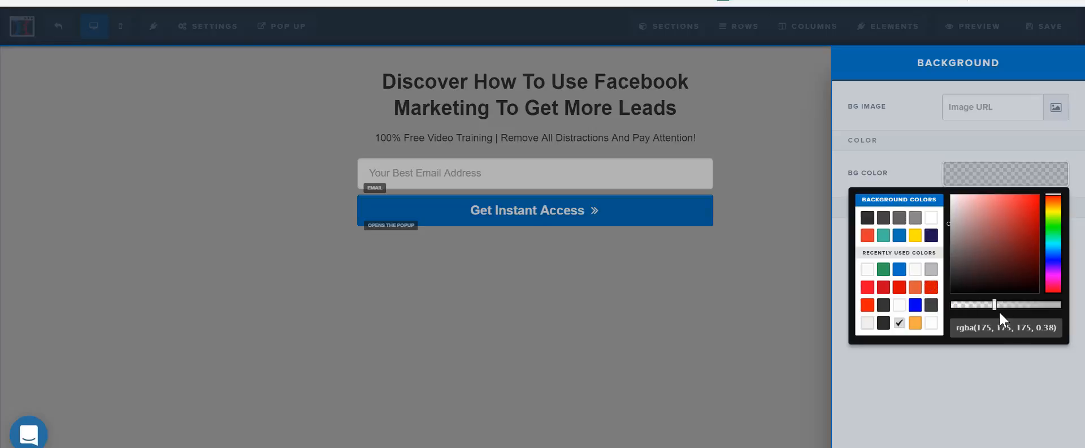
pyautogui.moveTo(986, 308); pyautogui.dragTo(986, 308)
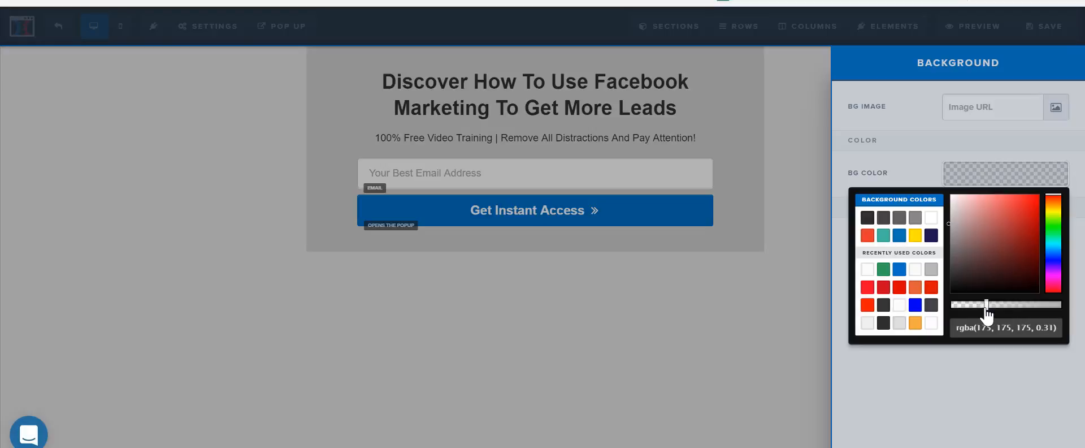
pyautogui.click(643, 325)
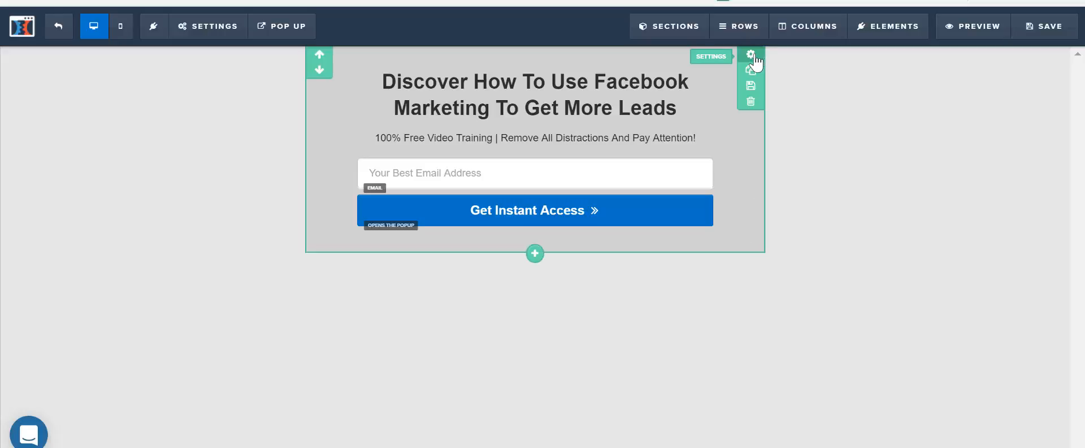
# Round the corners of the section around the optin form, trying radii of 5px and 20px and settling on 10px.
pyautogui.click(751, 54)
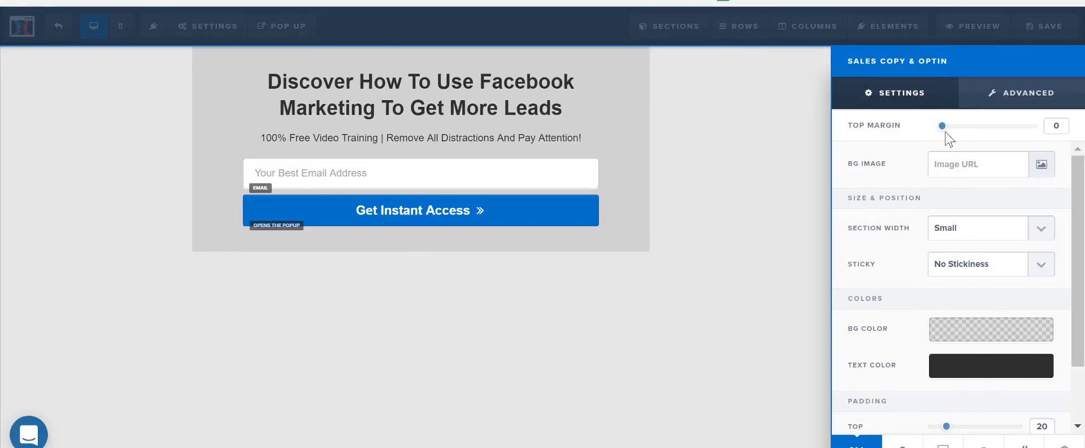
pyautogui.moveTo(1084, 213)
pyautogui.mouseDown()
pyautogui.moveTo(1084, 277)
pyautogui.moveTo(1084, 208)
pyautogui.mouseUp()
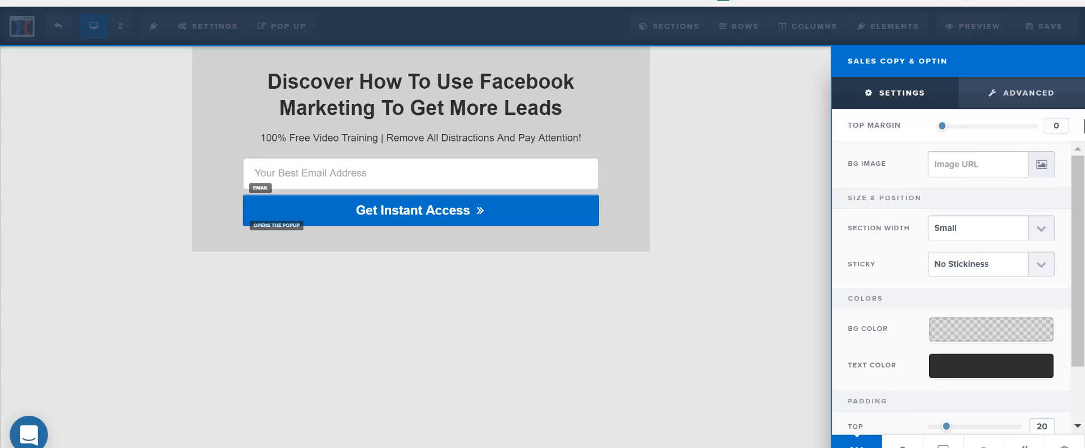
pyautogui.click(991, 90)
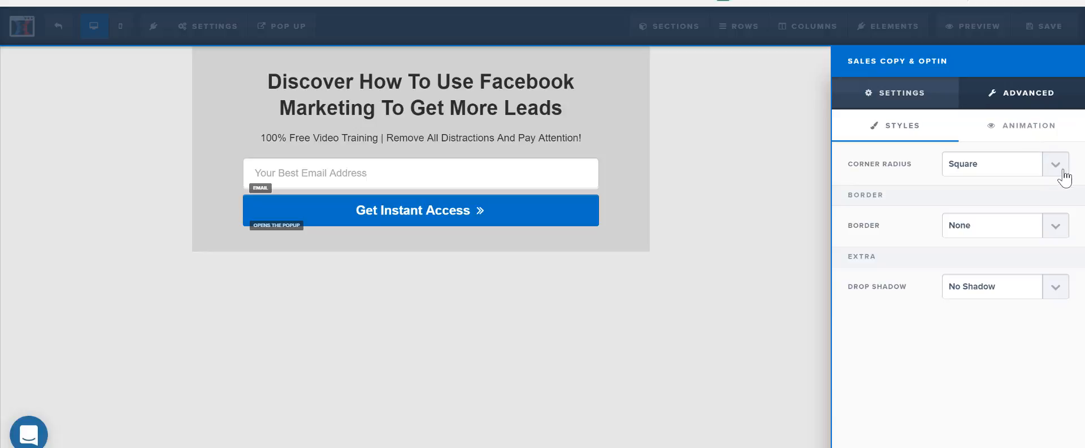
pyautogui.click(1057, 168)
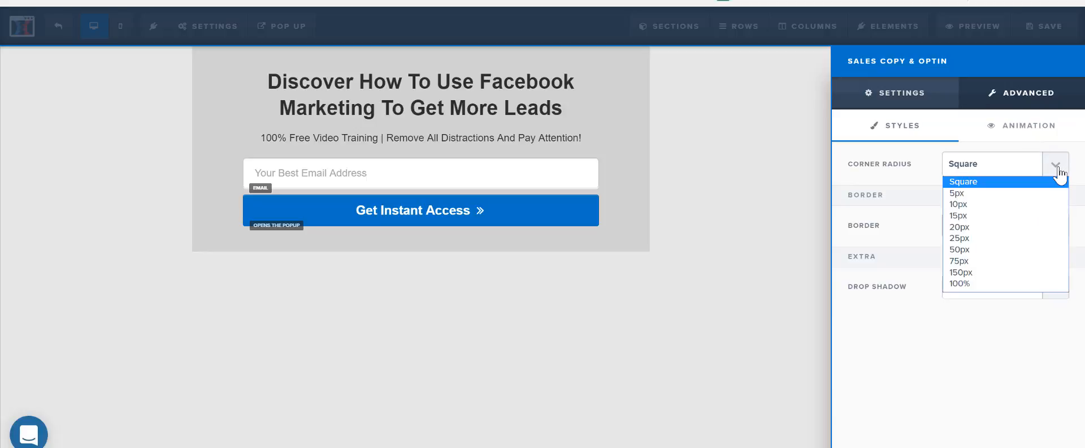
pyautogui.click(984, 194)
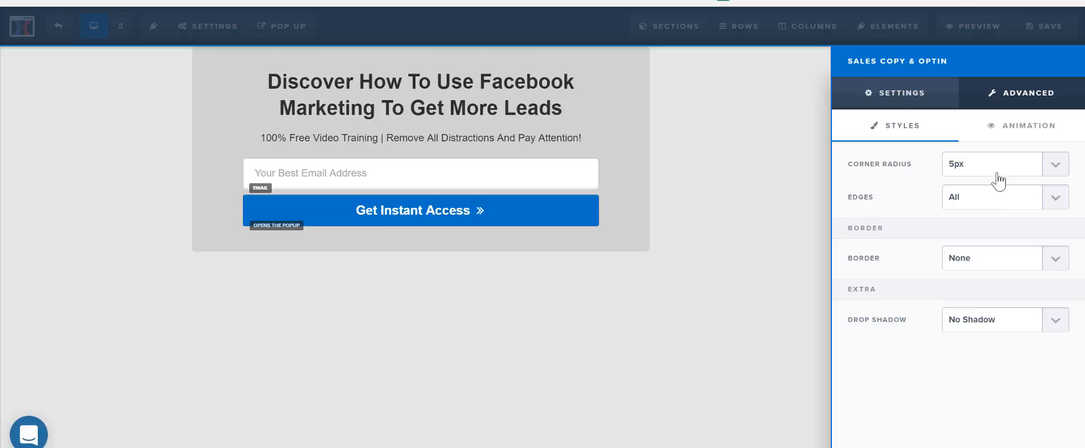
pyautogui.click(998, 180)
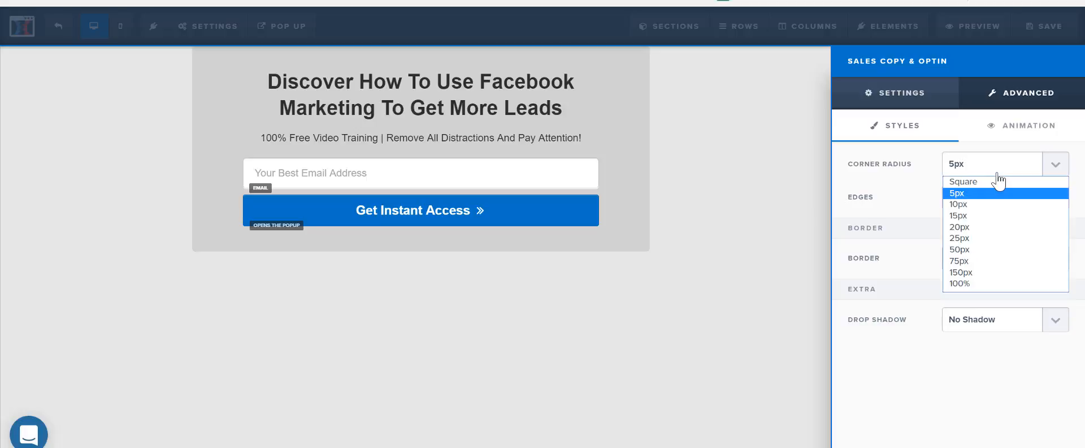
pyautogui.click(969, 226)
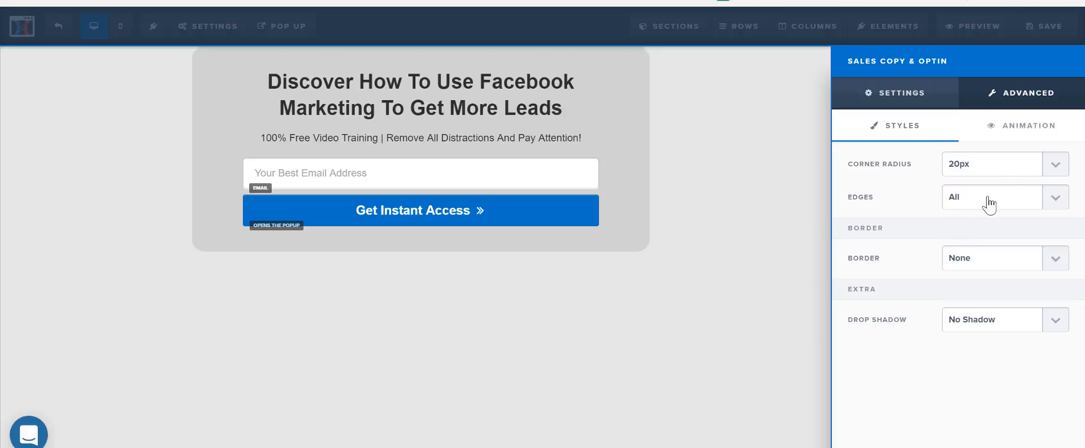
pyautogui.click(1023, 166)
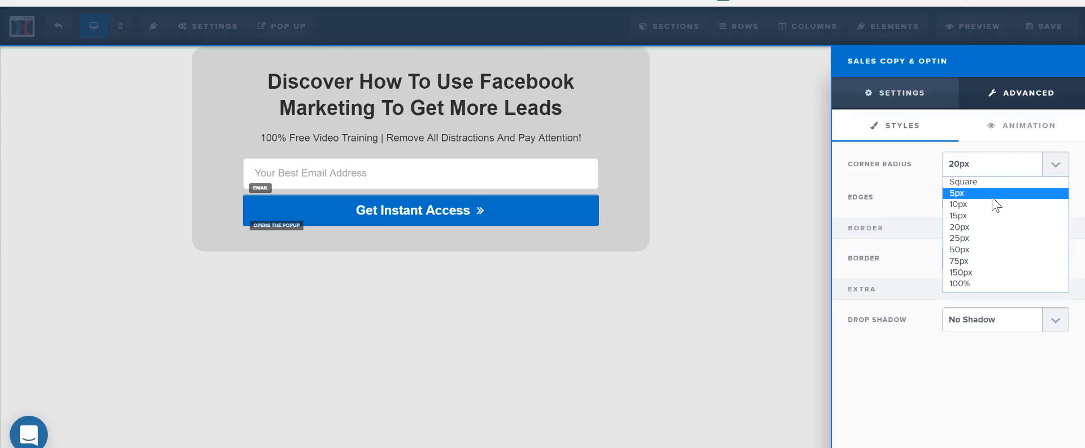
pyautogui.click(988, 202)
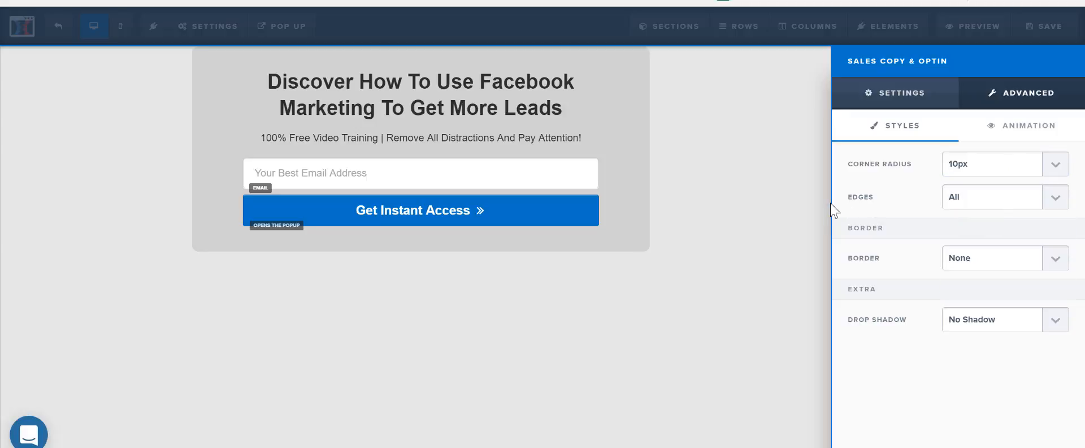
pyautogui.click(755, 232)
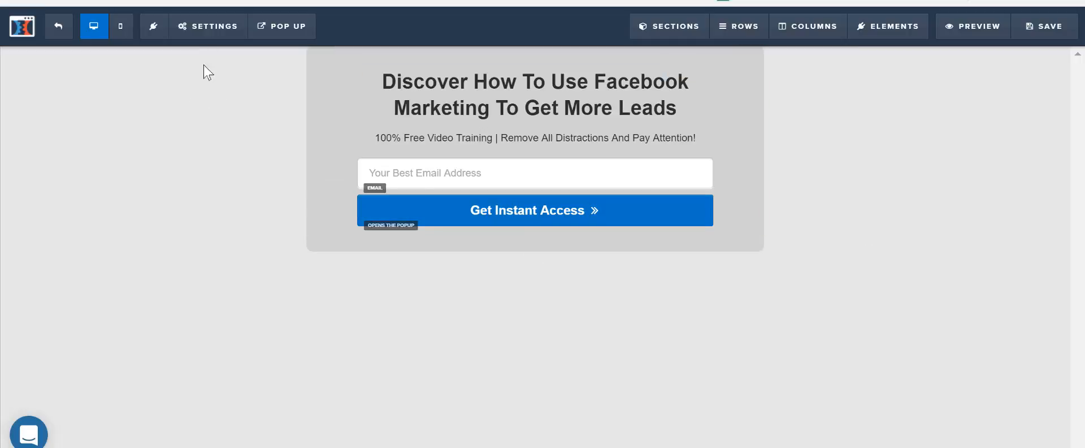
# Review the page's background settings and close them without changes.
pyautogui.click(210, 27)
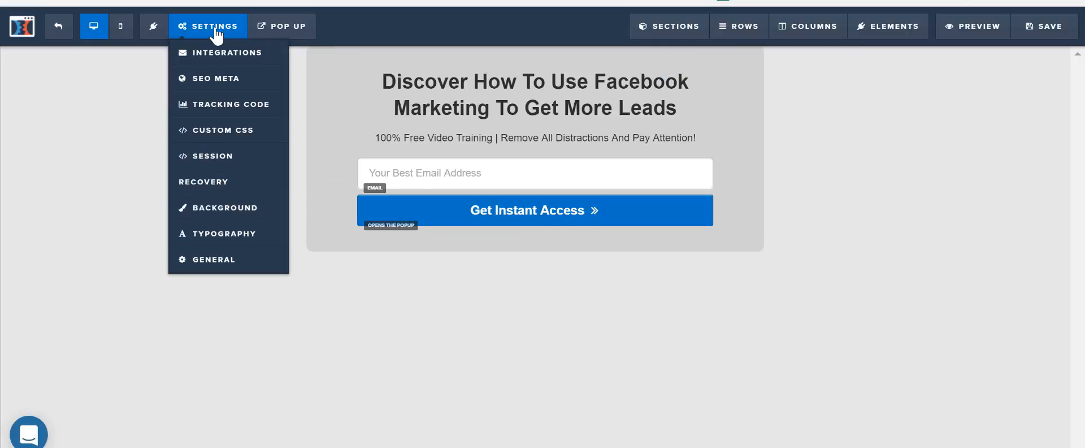
pyautogui.click(235, 209)
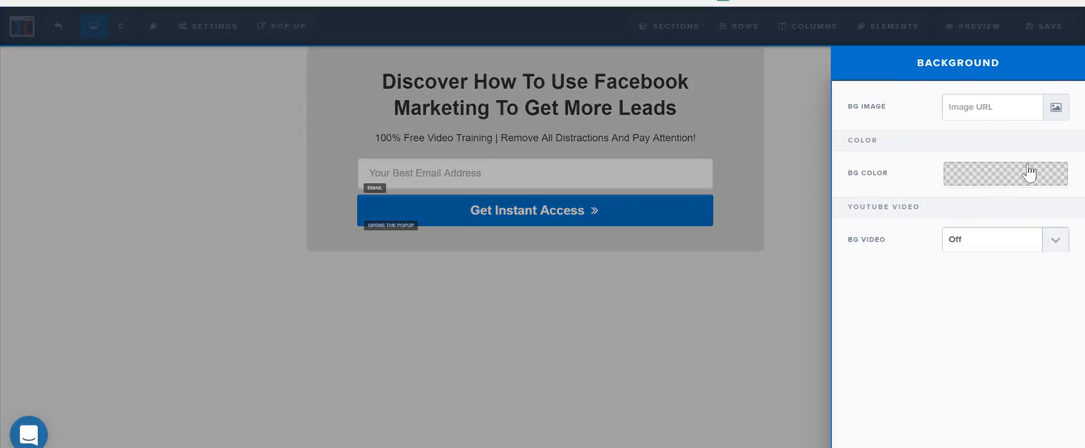
pyautogui.click(548, 357)
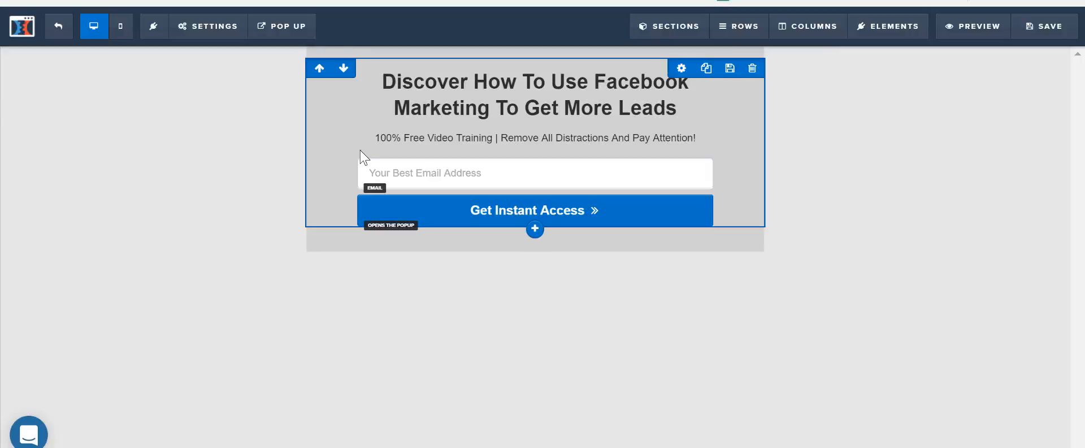
# Save the landing page and close the SEO meta data settings.
pyautogui.click(1055, 41)
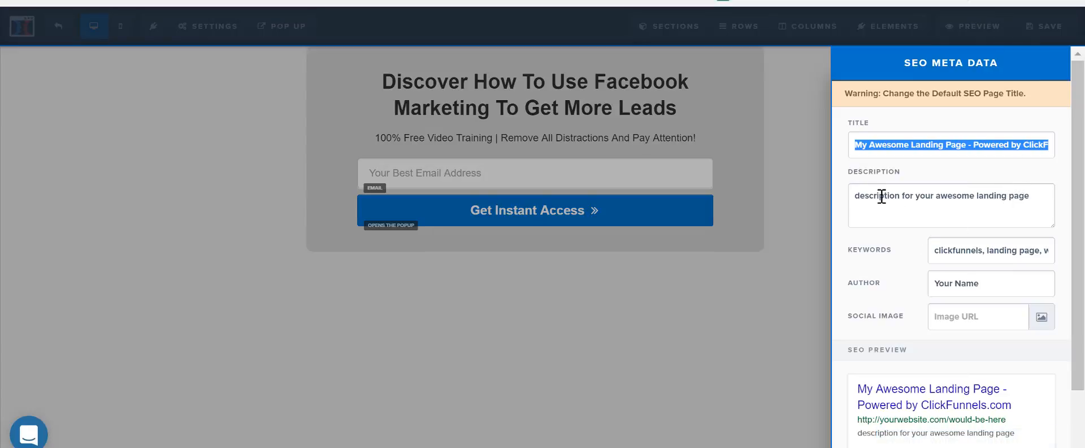
pyautogui.click(692, 374)
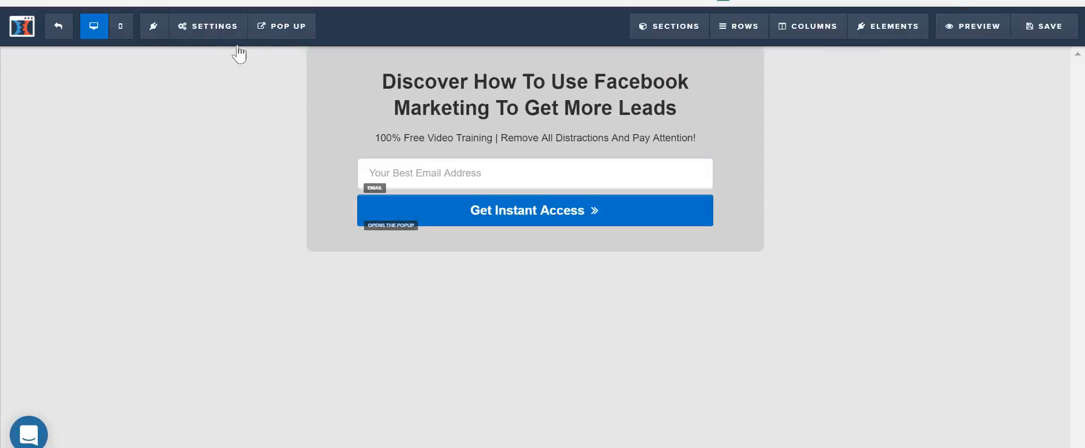
# Set the page's email integration to the Aweber account with the Integrate Existing Form action, and view the available lists without choosing one.
pyautogui.moveTo(212, 36)
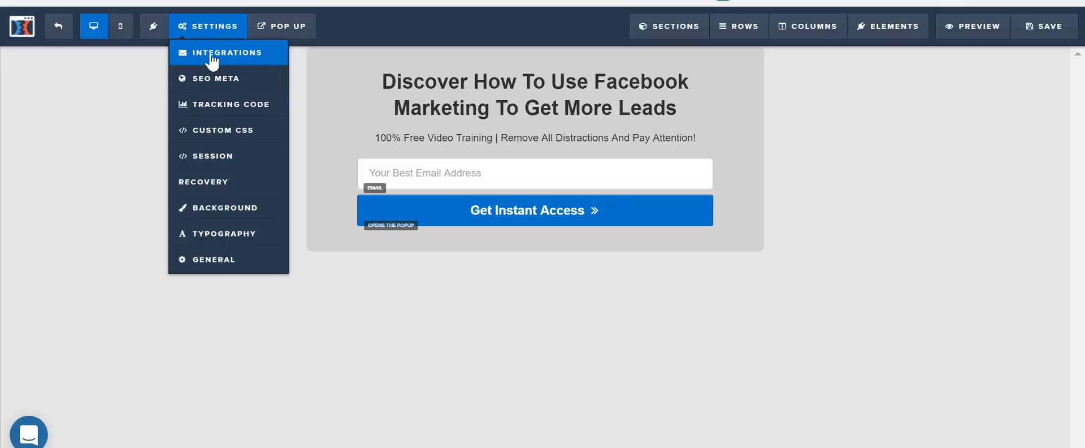
pyautogui.click(210, 61)
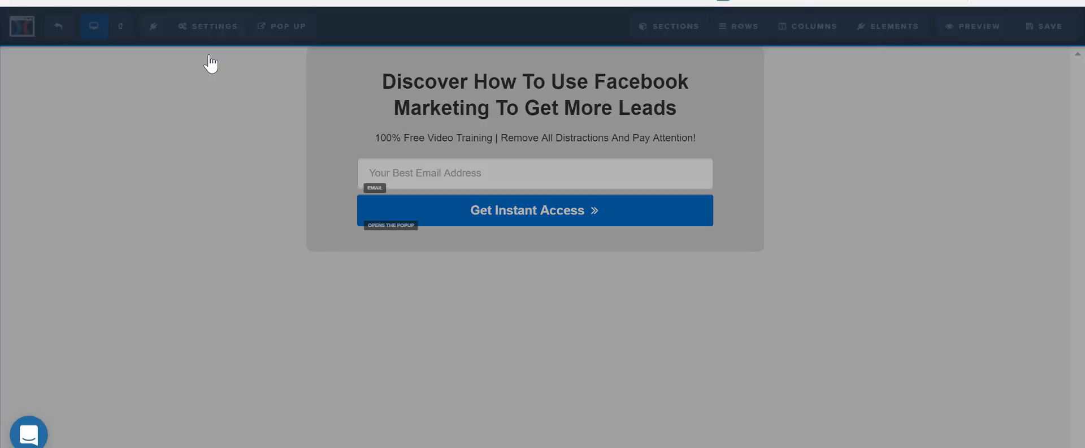
pyautogui.click(1055, 218)
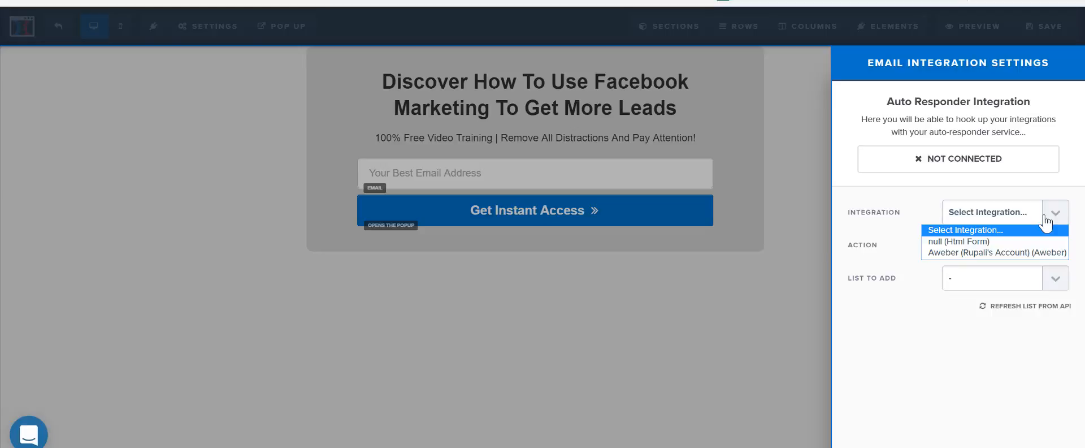
pyautogui.click(985, 254)
pyautogui.click(1053, 246)
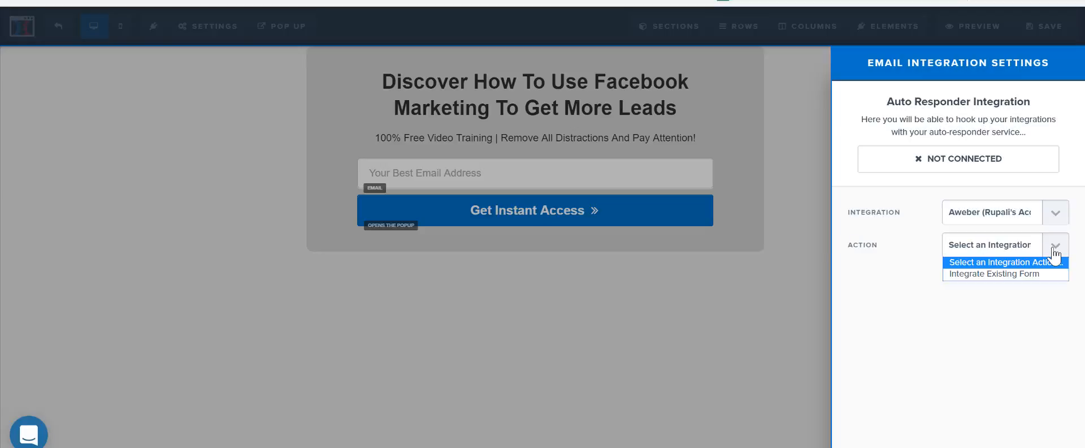
pyautogui.click(1001, 275)
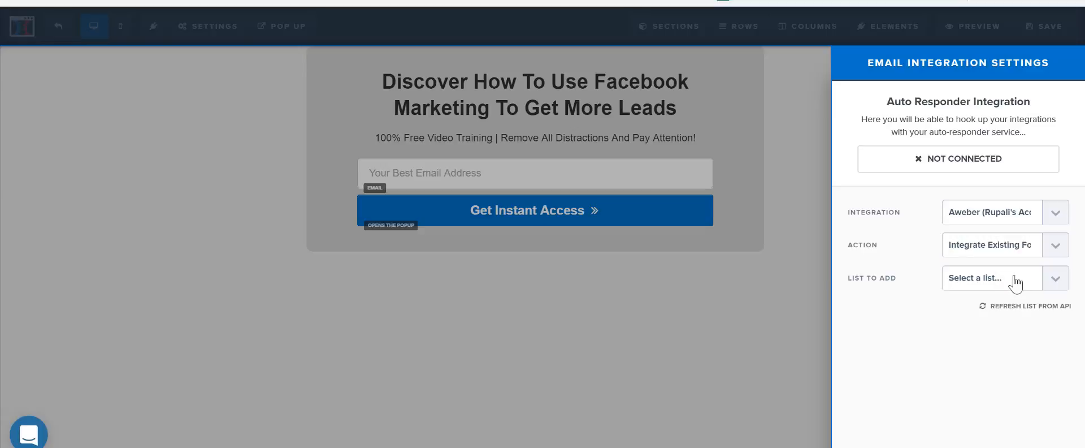
pyautogui.click(1052, 282)
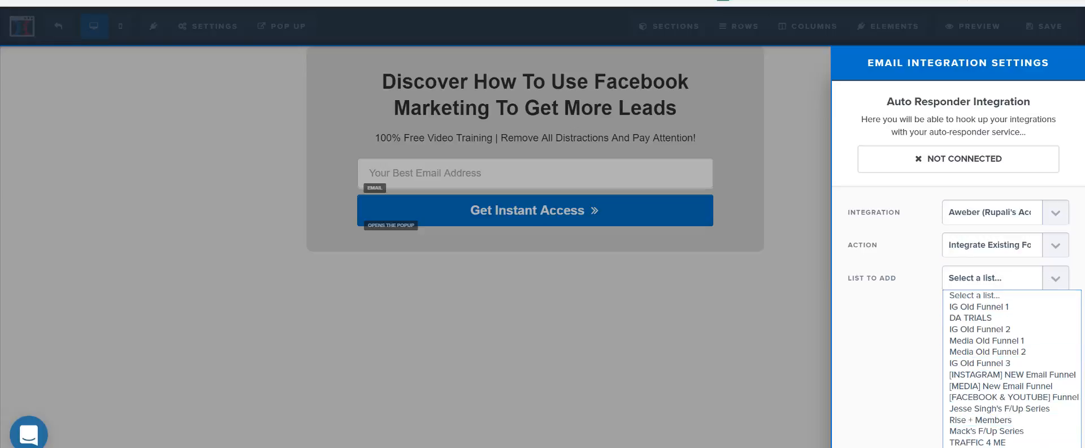
pyautogui.click(667, 361)
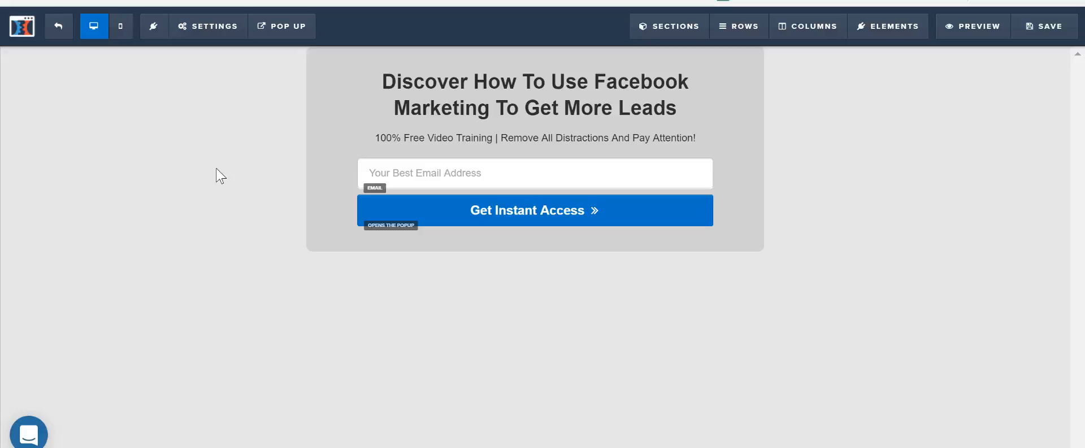
# Review the optin page's header and footer tracking code areas and close them without adding code.
pyautogui.click(214, 29)
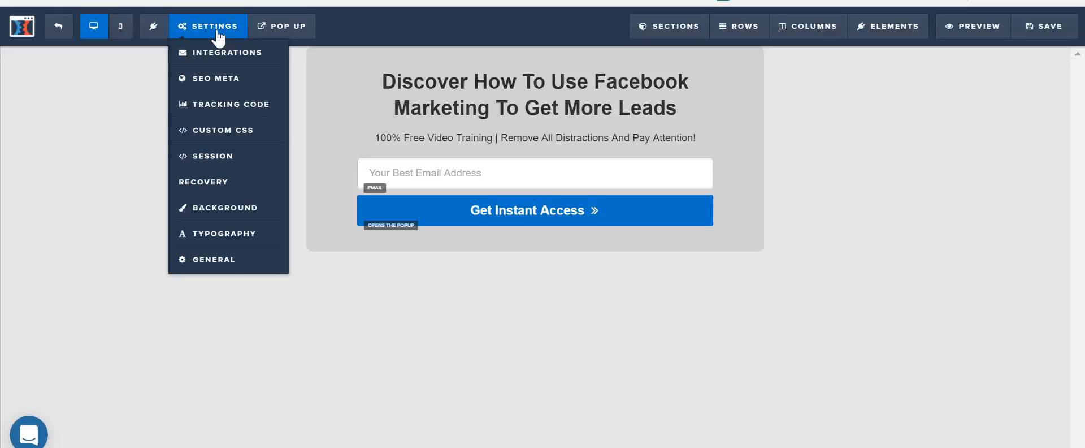
pyautogui.click(232, 108)
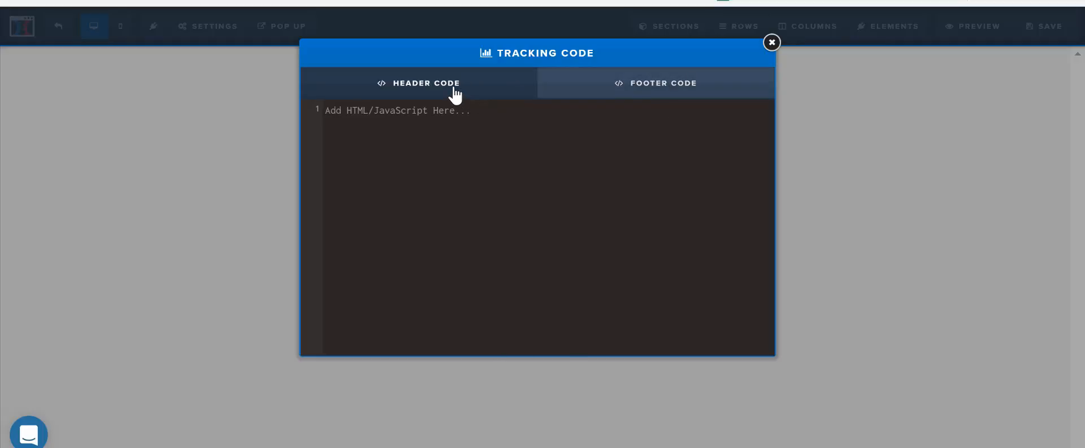
pyautogui.click(612, 93)
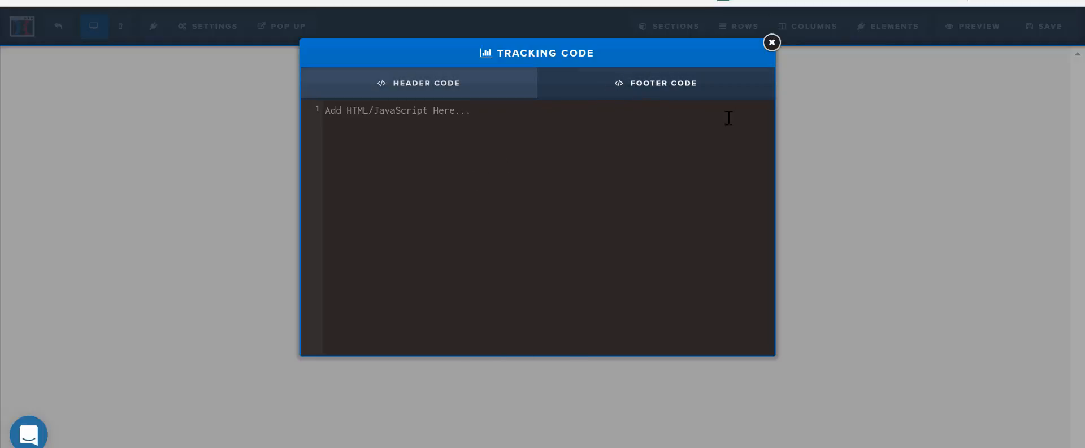
pyautogui.click(770, 45)
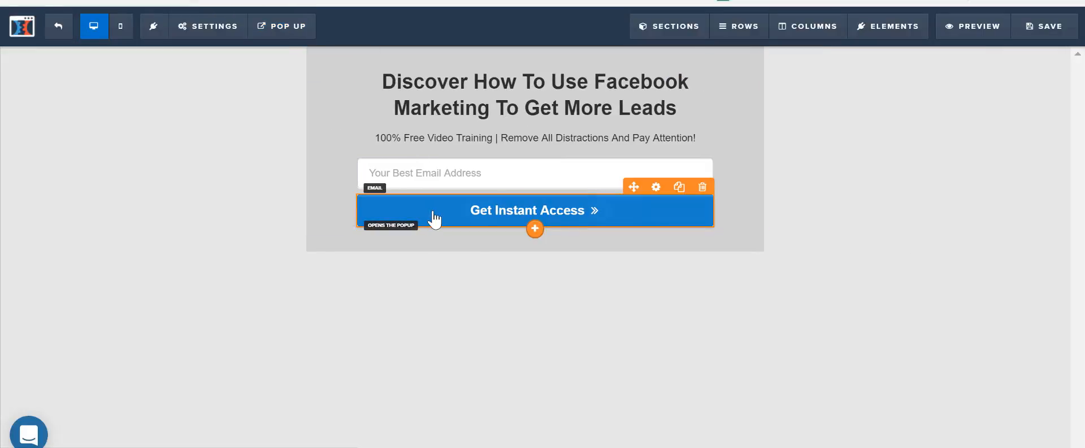
# Set the Get Instant Access button's action to Go To Next Step In Funnel.
pyautogui.click(654, 189)
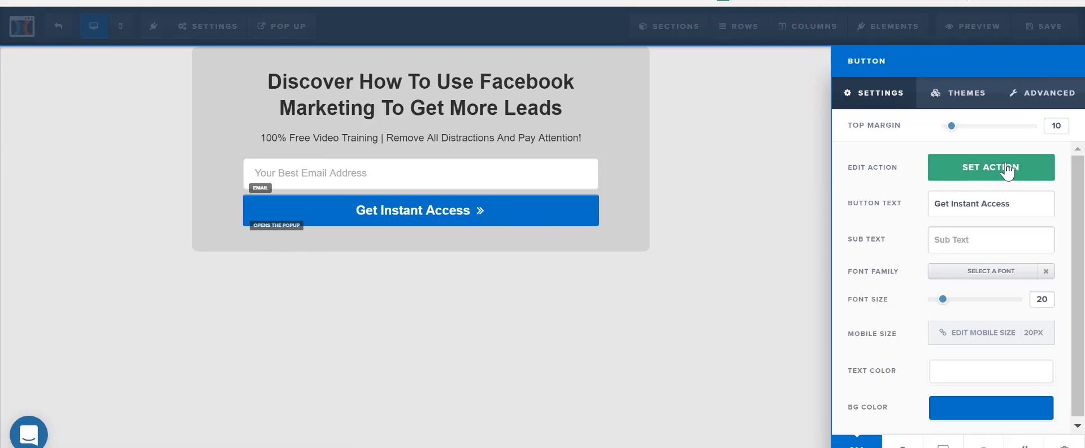
pyautogui.click(1003, 171)
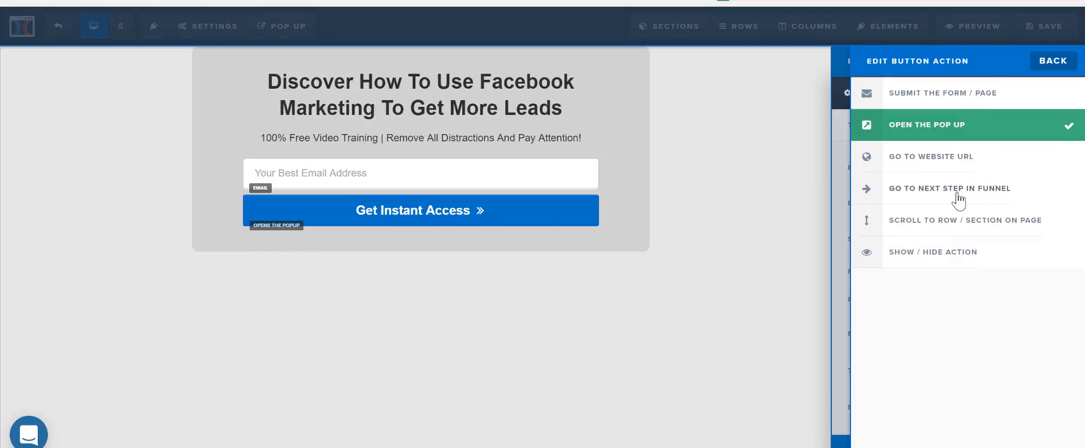
pyautogui.click(960, 195)
pyautogui.click(260, 211)
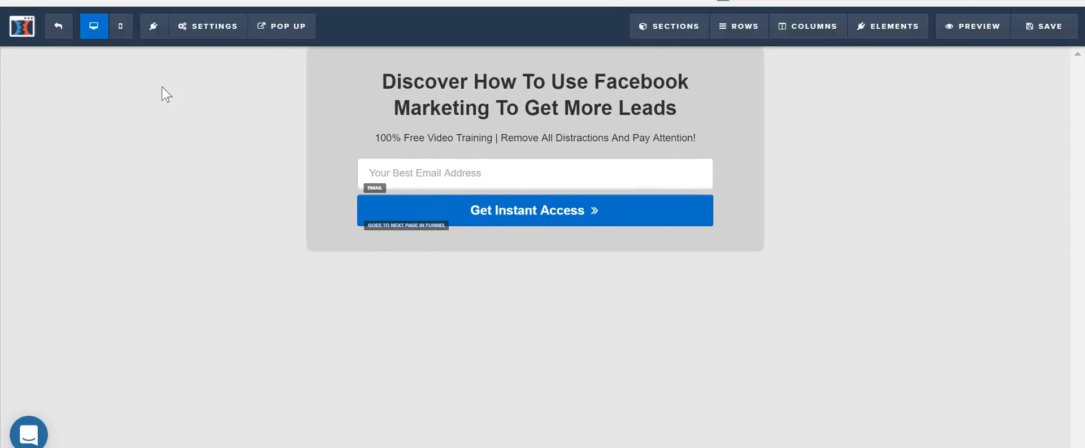
# Save the landing page, dismiss the SEO meta data settings and exit the editor to the funnel's steps.
pyautogui.click(1047, 40)
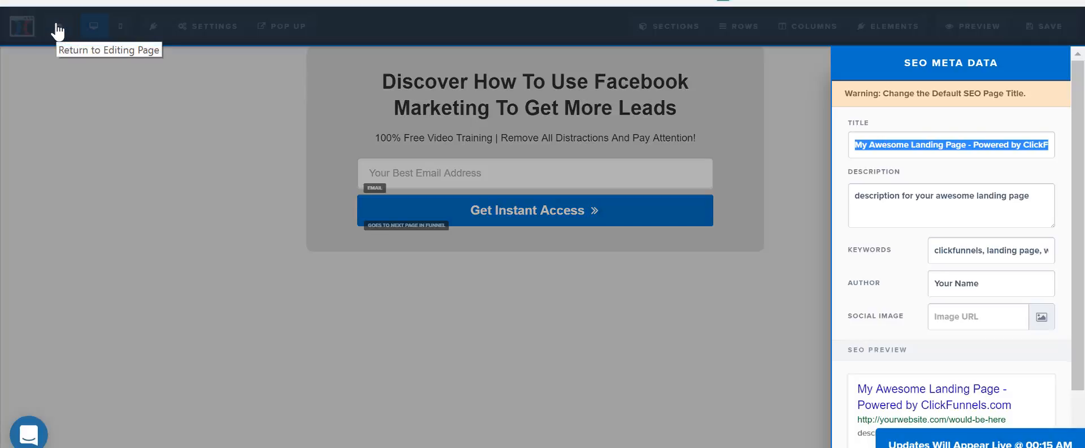
pyautogui.click(117, 95)
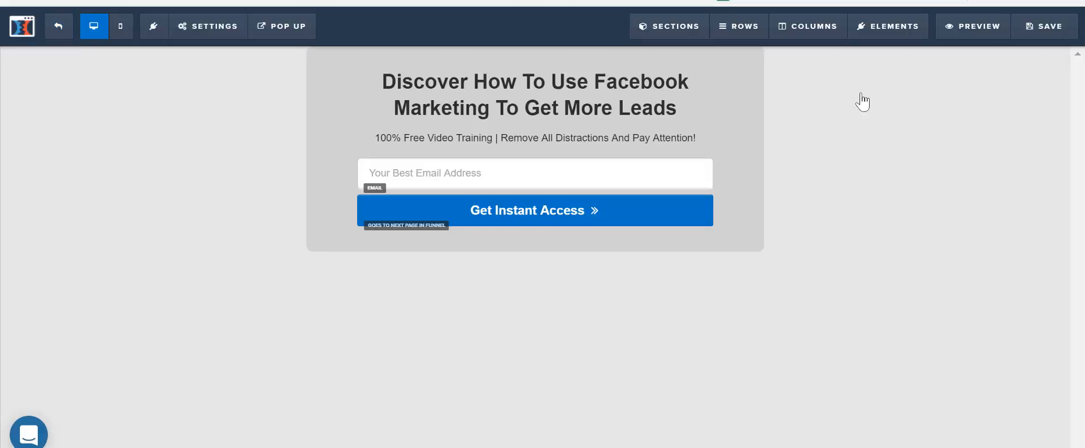
pyautogui.click(68, 23)
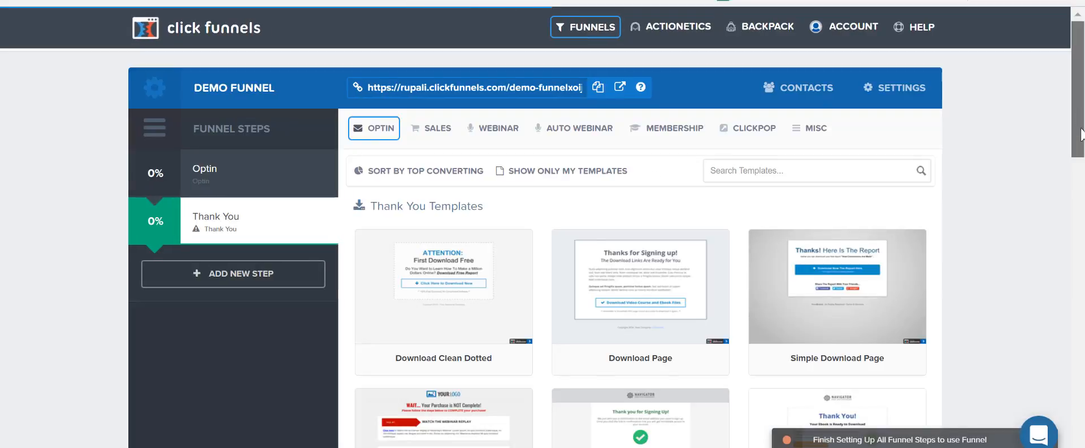
# Apply the Download Clean Dotted template to the Thank You step and open its page for editing.
pyautogui.moveTo(1078, 119); pyautogui.dragTo(1084, 147)
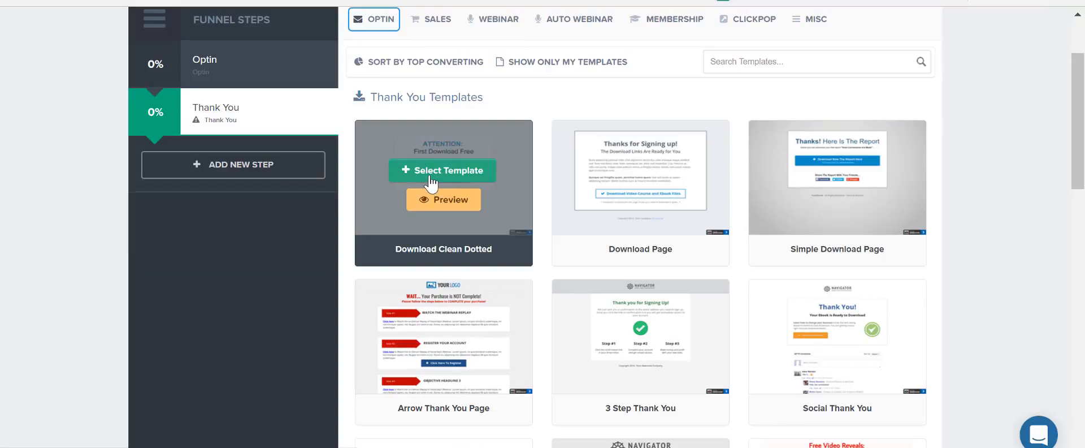
pyautogui.click(431, 175)
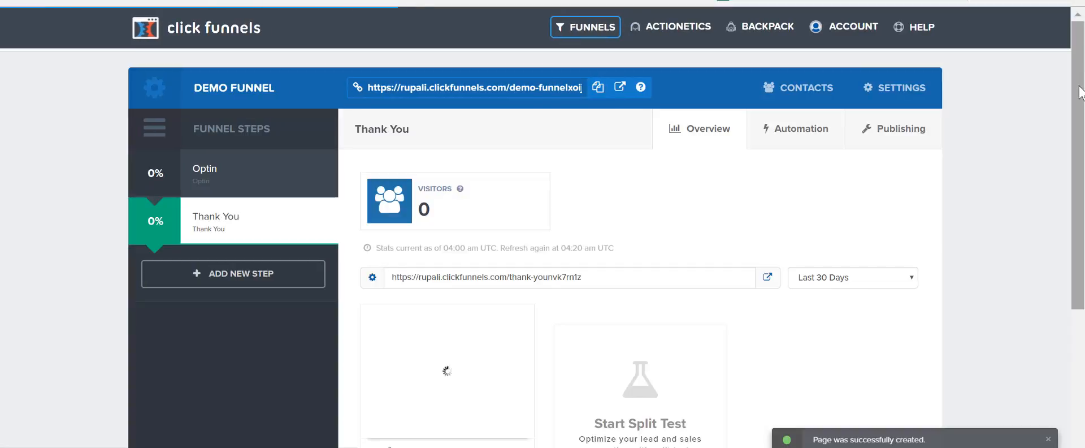
pyautogui.scroll(-3, 1080, 91)
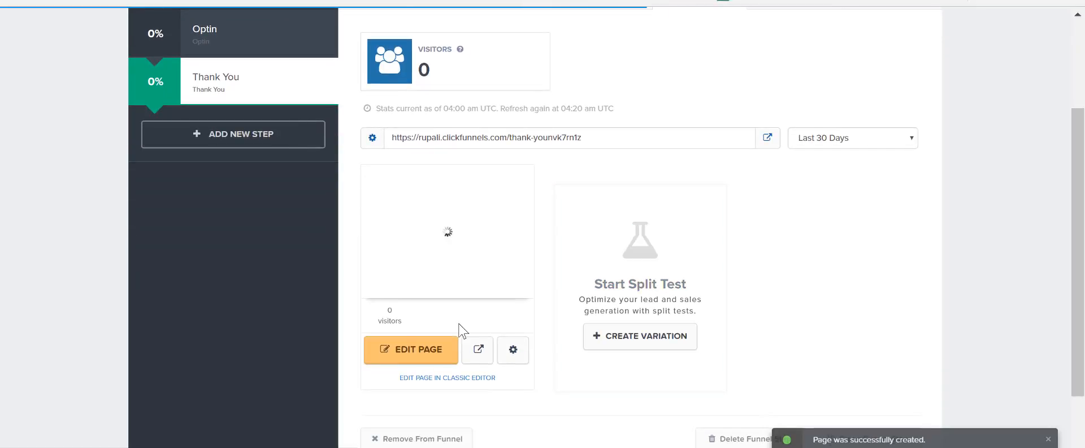
pyautogui.click(419, 353)
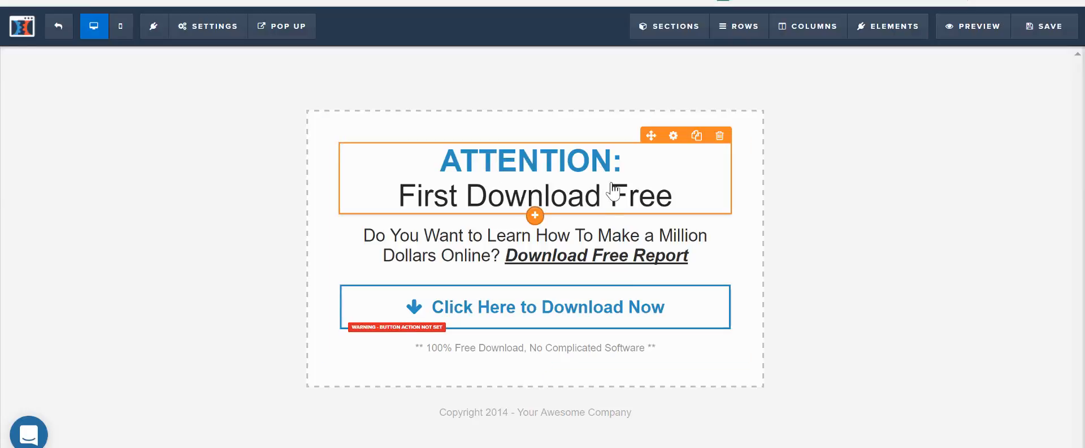
# Replace the word ATTENTION in the thank-you page's headline with Test.
pyautogui.click(542, 184)
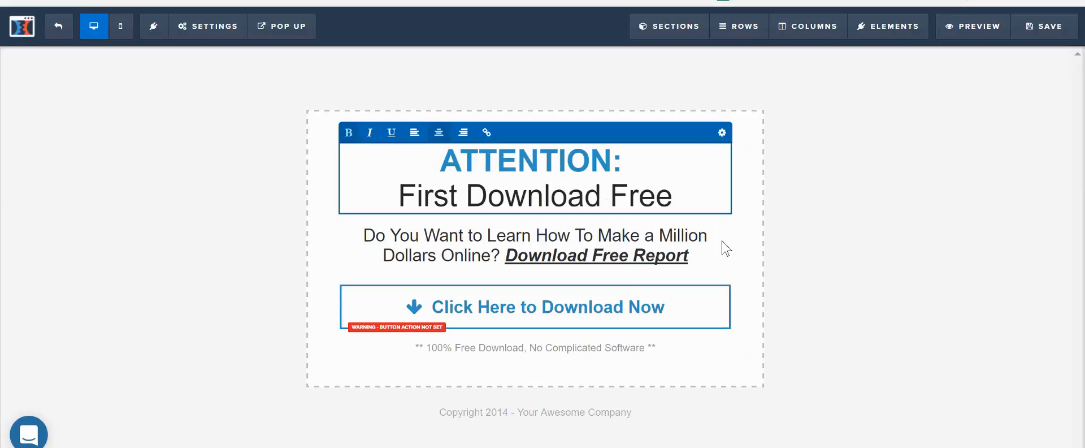
pyautogui.doubleClick(450, 158)
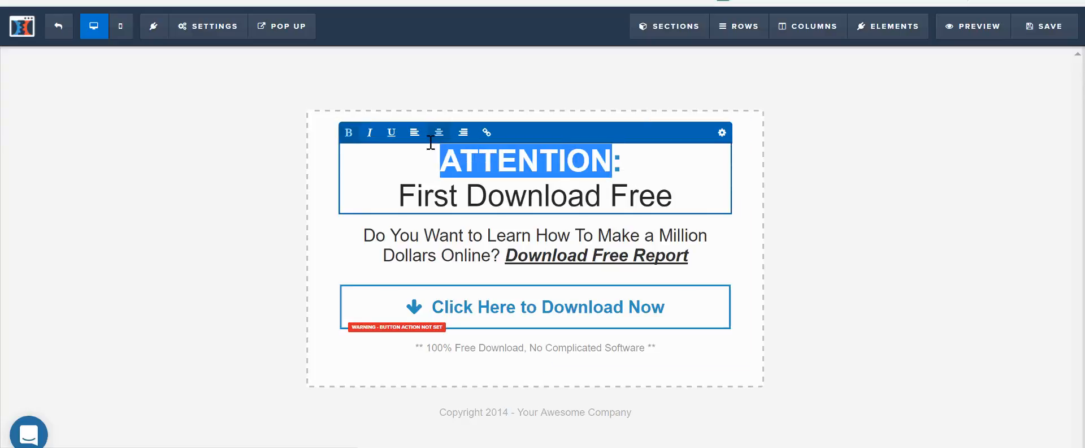
pyautogui.write('Ts')
pyautogui.press('BackSpace')
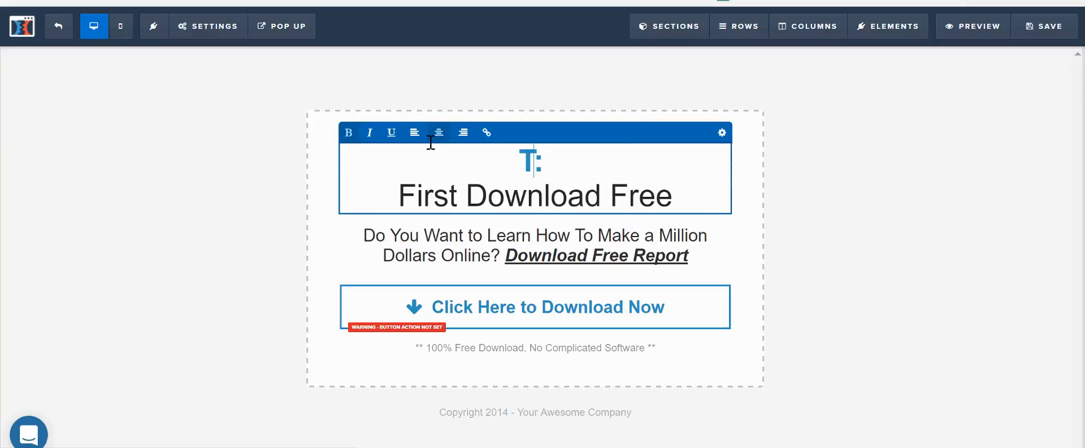
pyautogui.write('esst')
pyautogui.press('BackSpace')
pyautogui.press('BackSpace')
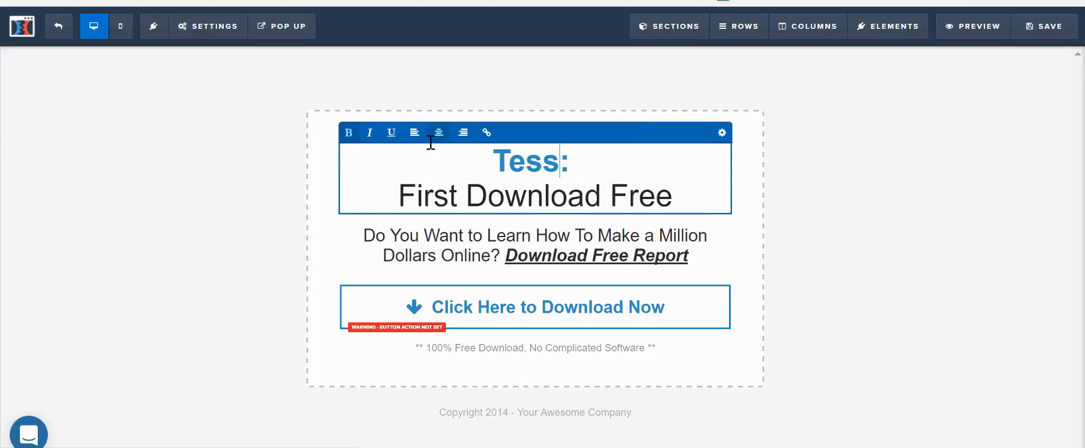
pyautogui.write('t')
pyautogui.click(827, 258)
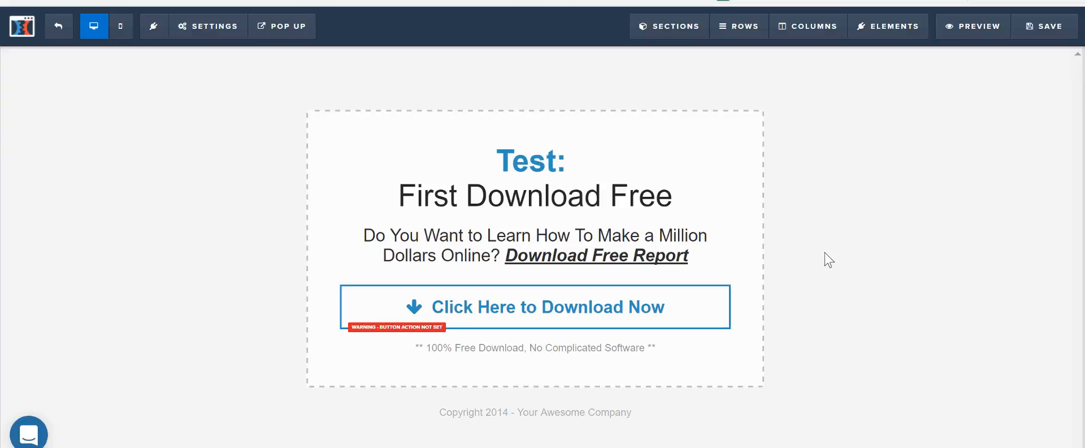
# Review the thank-you page's footer tracking code area and close it without adding code.
pyautogui.moveTo(208, 34)
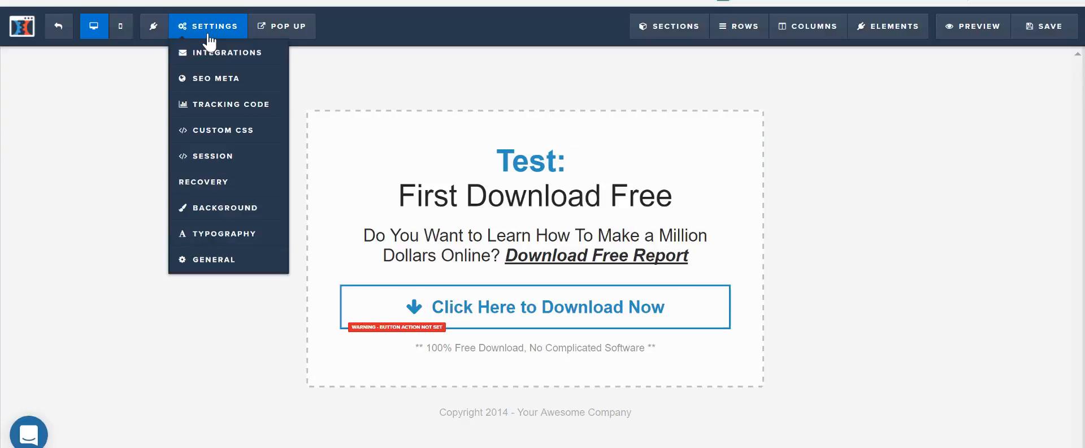
pyautogui.click(215, 106)
pyautogui.click(627, 103)
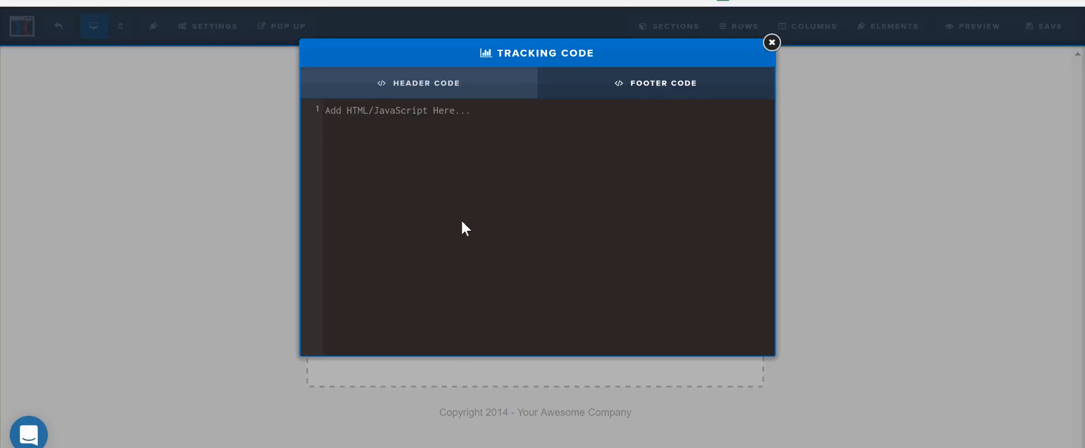
pyautogui.click(772, 43)
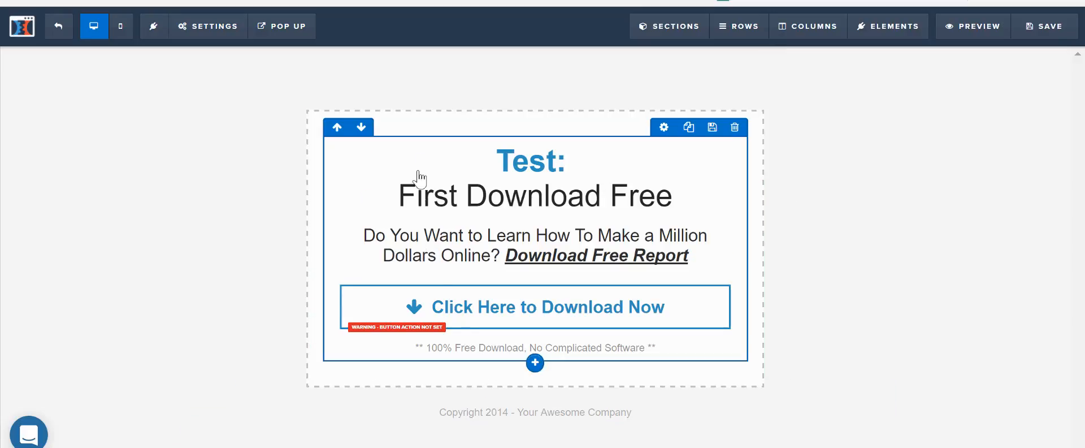
# Leave the thank-you page editor without saving and open the Optin step's overview.
pyautogui.moveTo(232, 37)
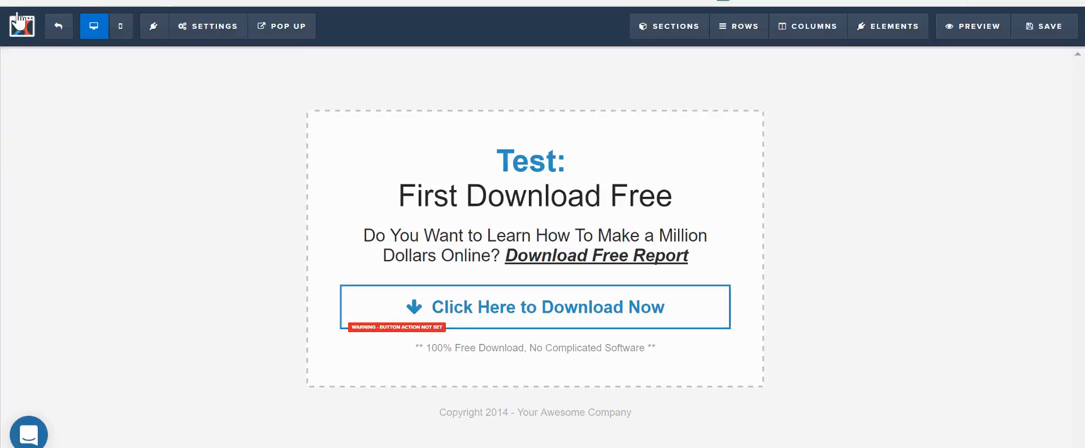
pyautogui.click(60, 33)
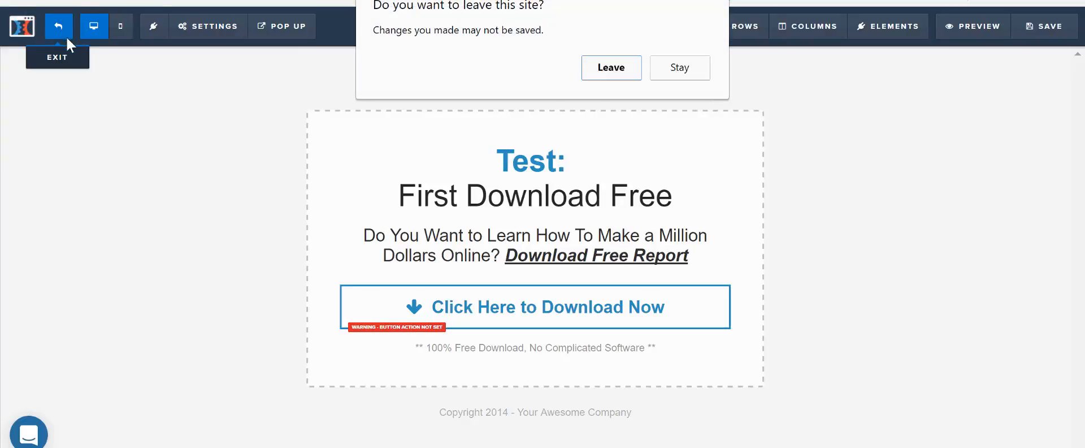
pyautogui.click(606, 68)
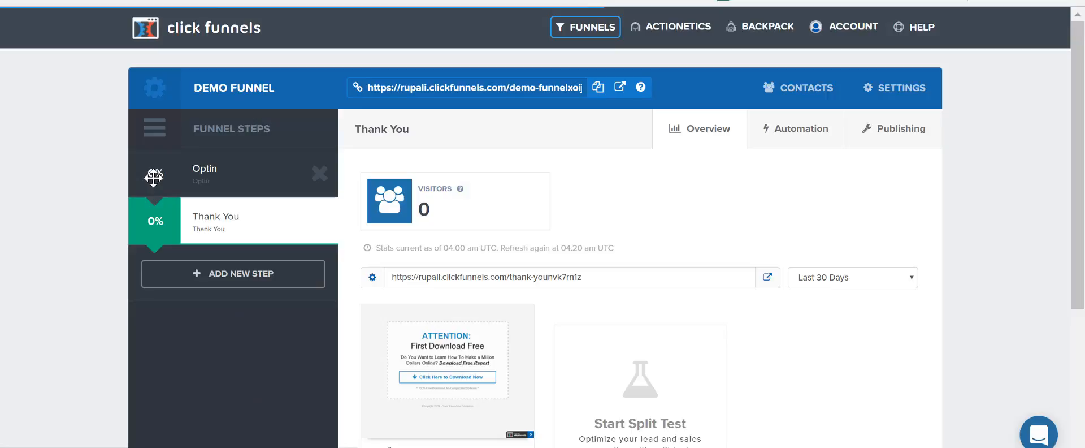
pyautogui.click(153, 177)
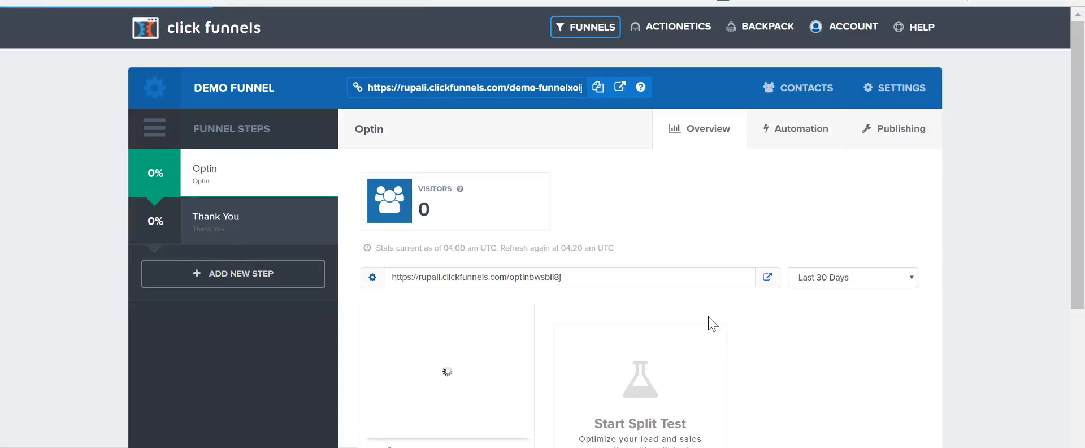
# Open the account's custom domain settings and examine the list of domains.
pyautogui.moveTo(1079, 167); pyautogui.dragTo(1078, 77)
pyautogui.click(868, 26)
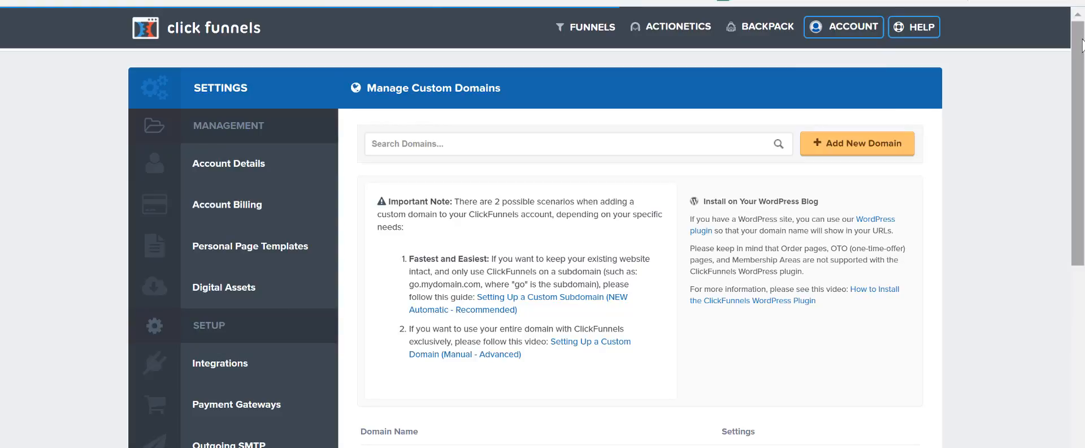
pyautogui.moveTo(1082, 46); pyautogui.dragTo(1082, 129)
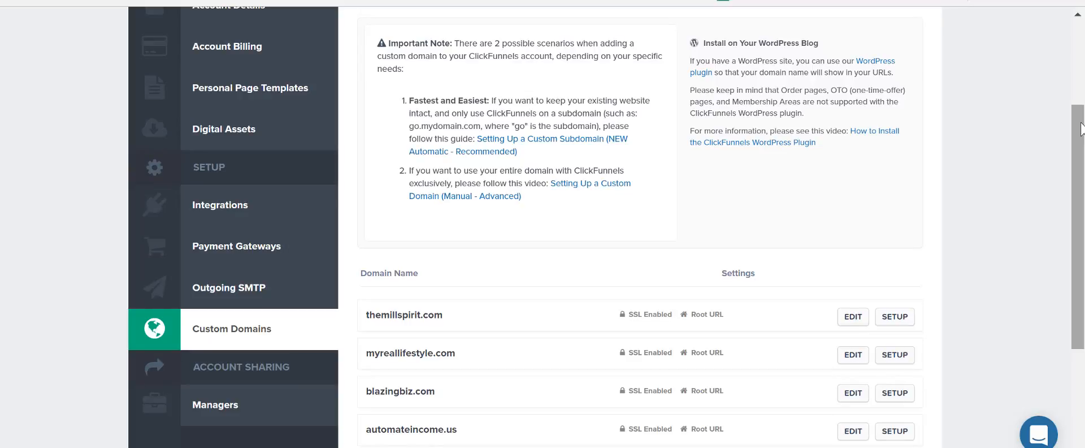
# Review the options for adding a new custom domain and close the dialog without adding one.
pyautogui.moveTo(1082, 129); pyautogui.dragTo(1082, 45)
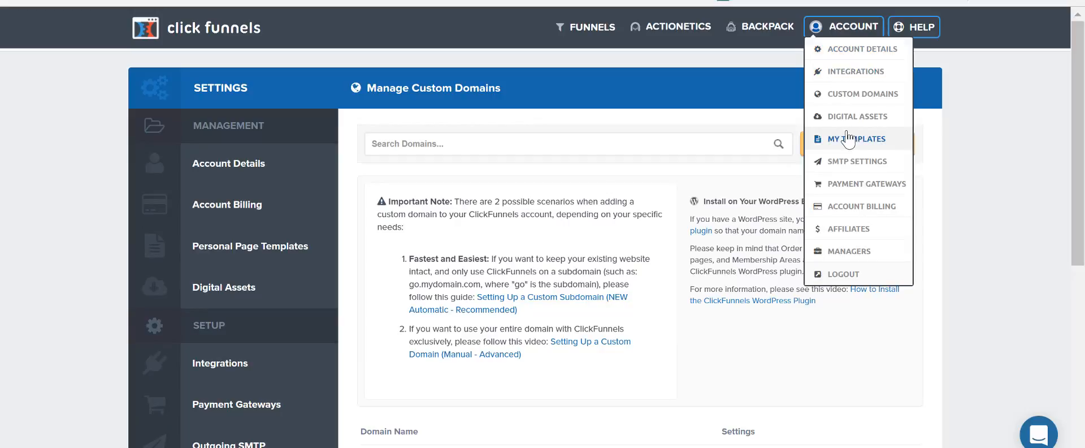
pyautogui.moveTo(1082, 236); pyautogui.dragTo(1084, 142)
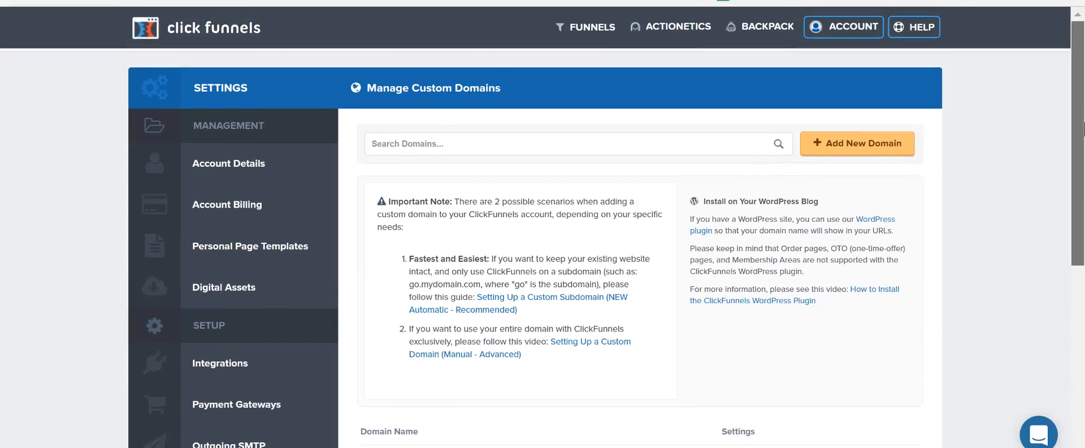
pyautogui.click(875, 152)
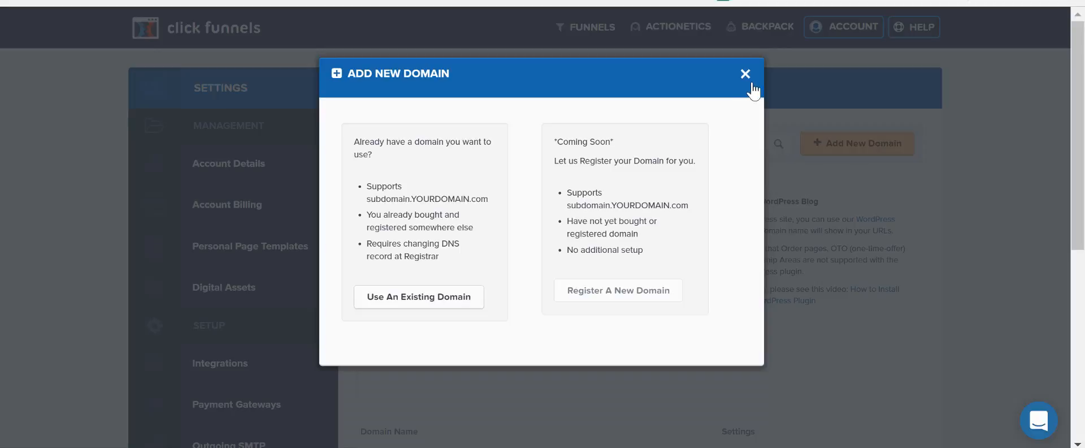
pyautogui.click(747, 76)
# Open the account's API integrations settings and examine the connected services.
pyautogui.click(850, 27)
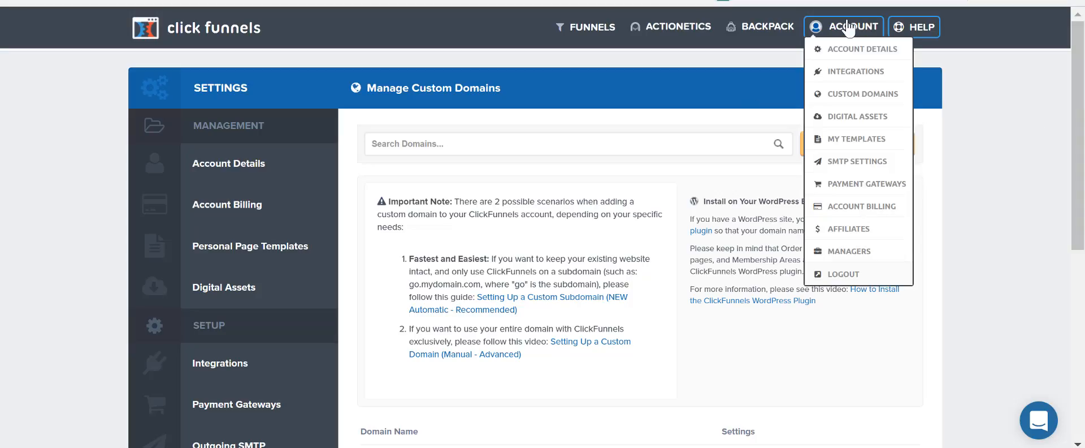
pyautogui.click(961, 125)
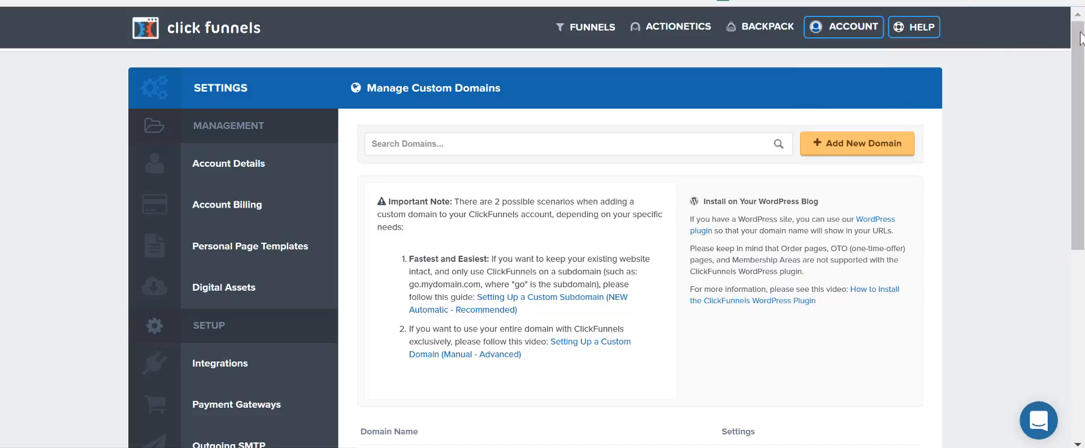
pyautogui.click(898, 23)
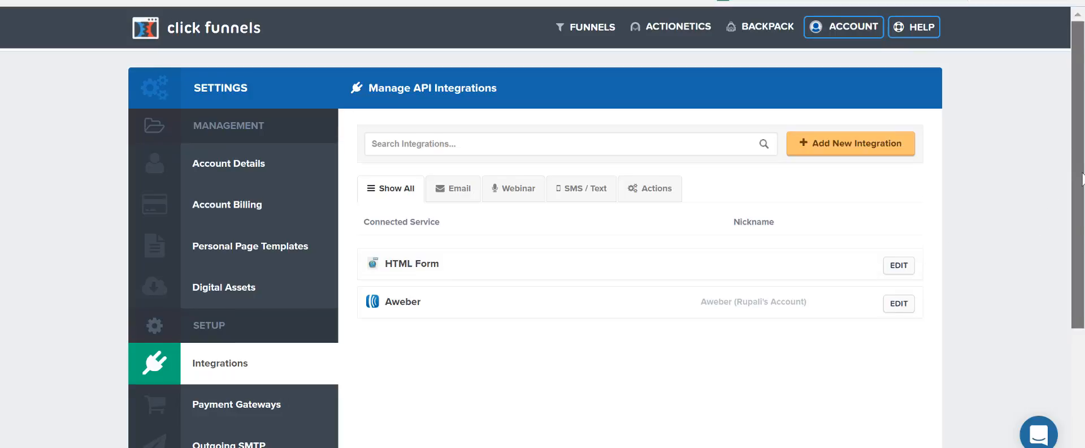
pyautogui.moveTo(1077, 167)
pyautogui.mouseDown()
pyautogui.moveTo(1083, 291)
pyautogui.moveTo(1079, 170)
pyautogui.mouseUp()
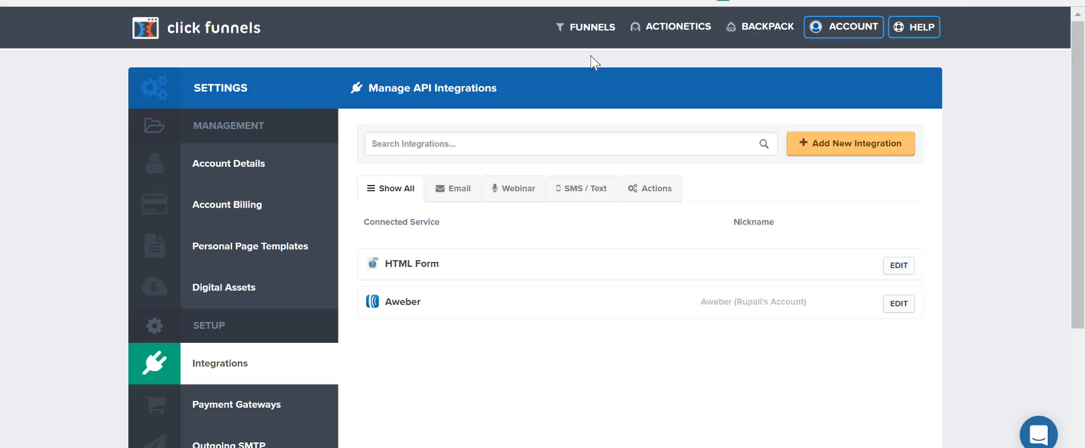
# Return to the overview of all funnels and look through the full list and the plan's usage limits.
pyautogui.click(593, 34)
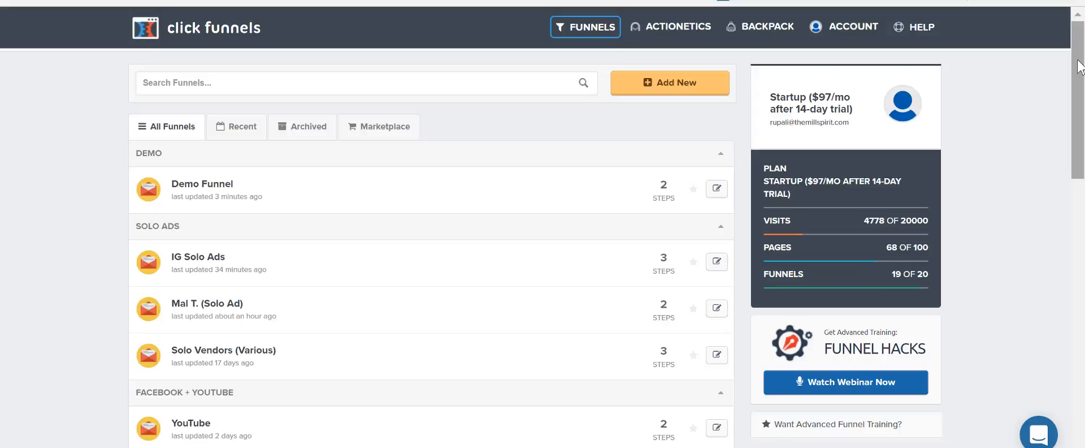
pyautogui.moveTo(1080, 67); pyautogui.dragTo(1081, 34)
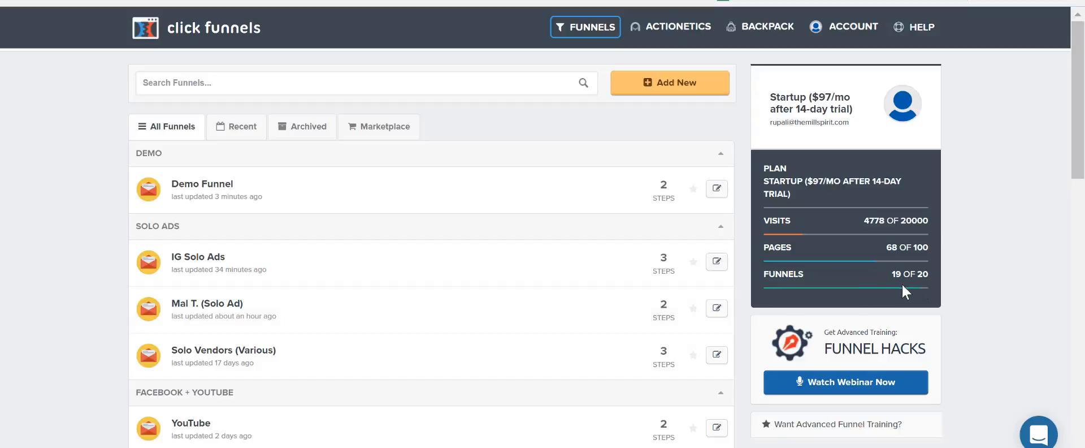
pyautogui.scroll(-15, 1046, 315)
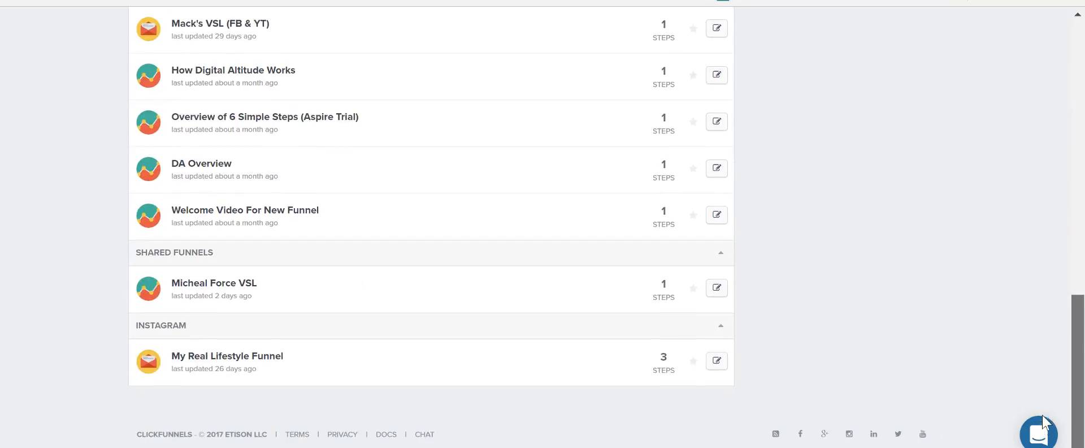
pyautogui.scroll(15, 1012, 316)
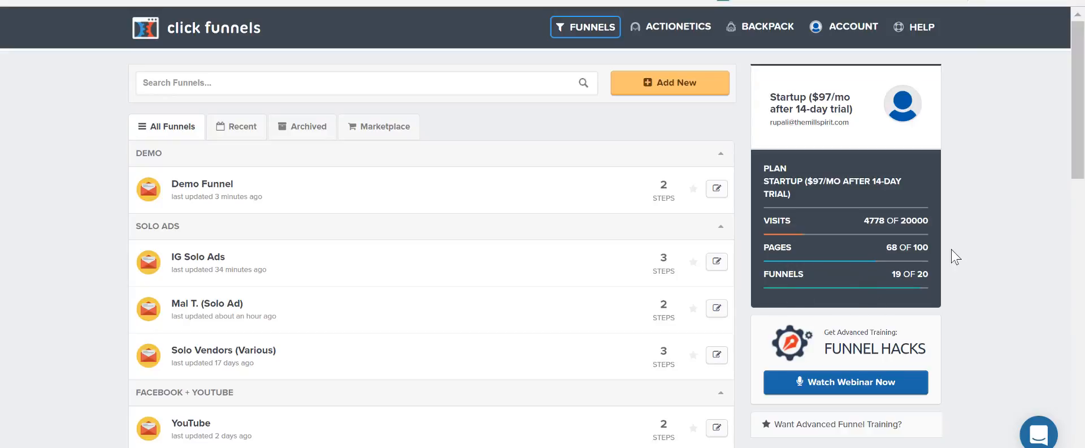
pyautogui.moveTo(1082, 101); pyautogui.dragTo(1084, 72)
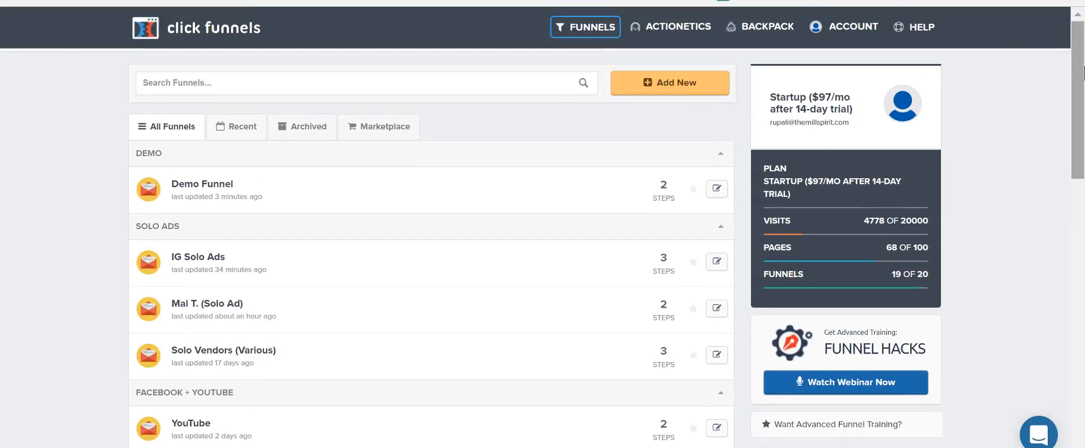